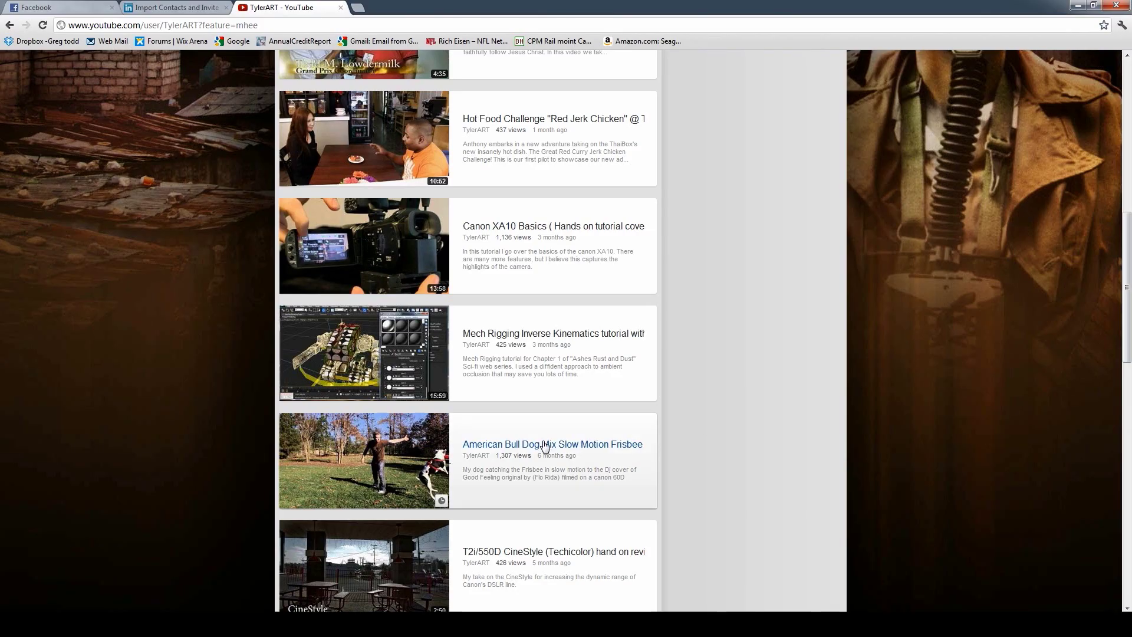
# - Look through the featured and favorite videos on the TylerART YouTube channel page, and put the browser away
pyautogui.scroll(-6, 544, 445)
pyautogui.scroll(-8, 544, 445)
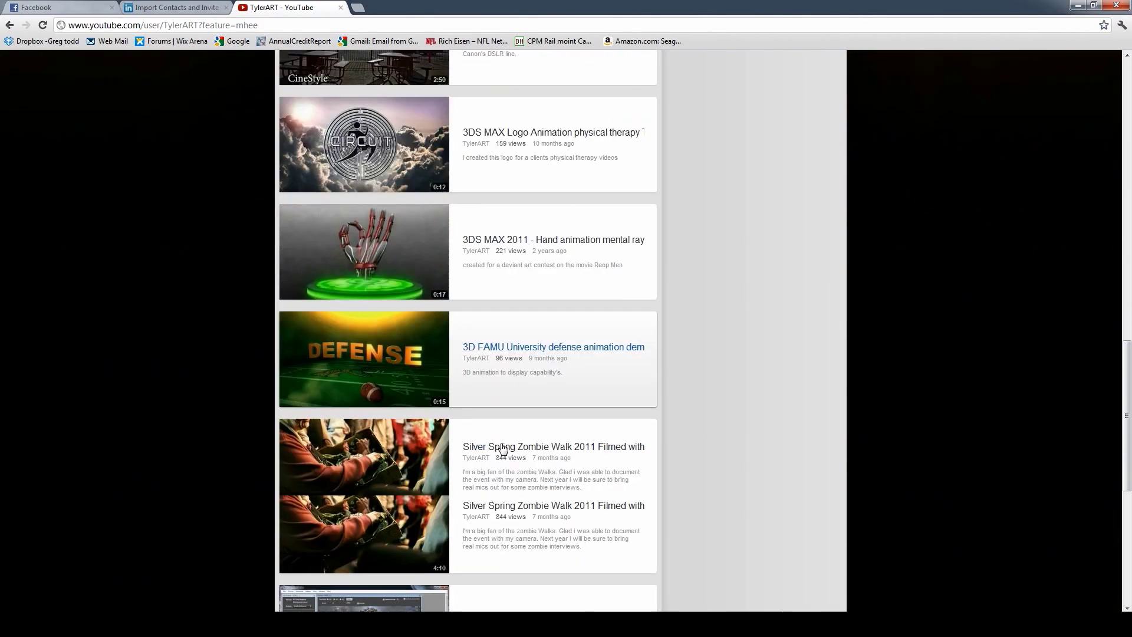
pyautogui.scroll(7, 501, 443)
pyautogui.scroll(10, 495, 448)
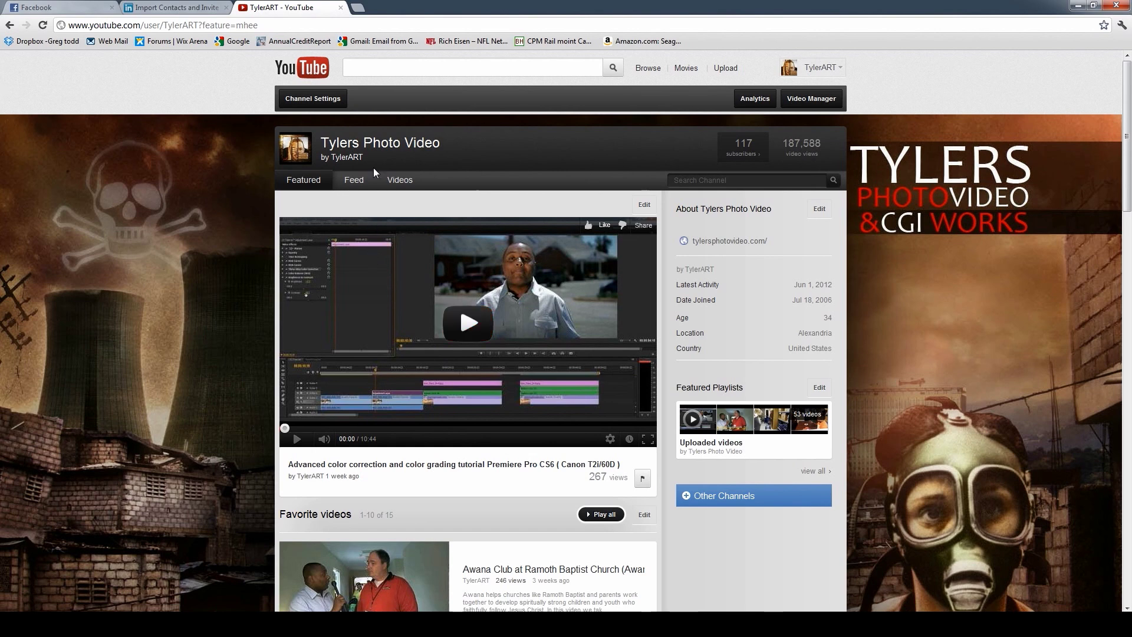
pyautogui.scroll(-18, 178, 143)
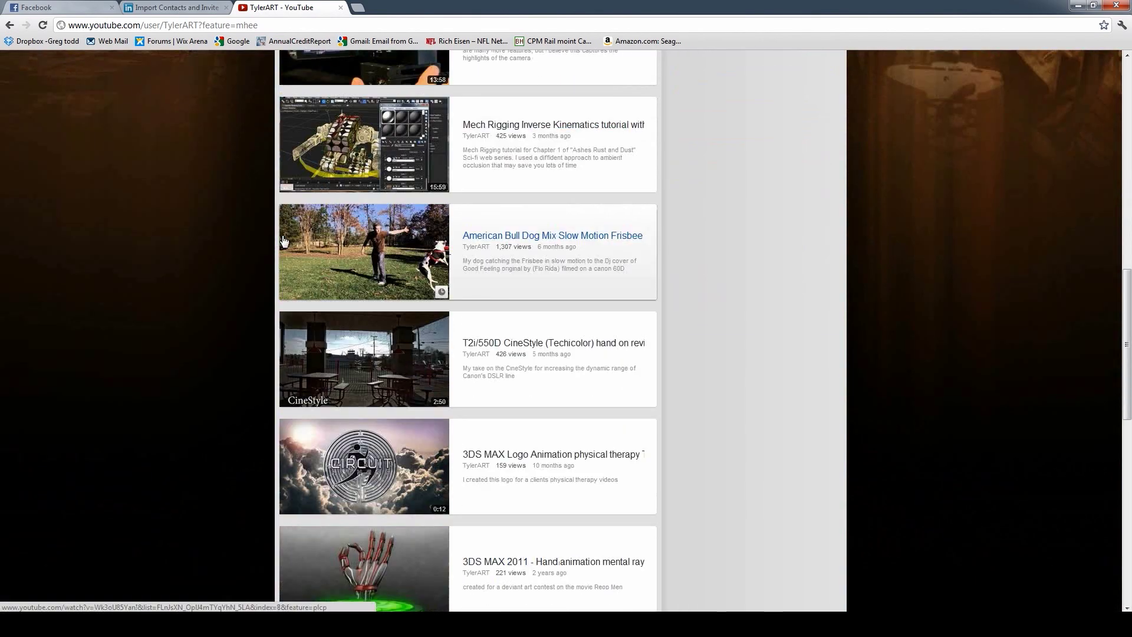
pyautogui.scroll(-4, 284, 240)
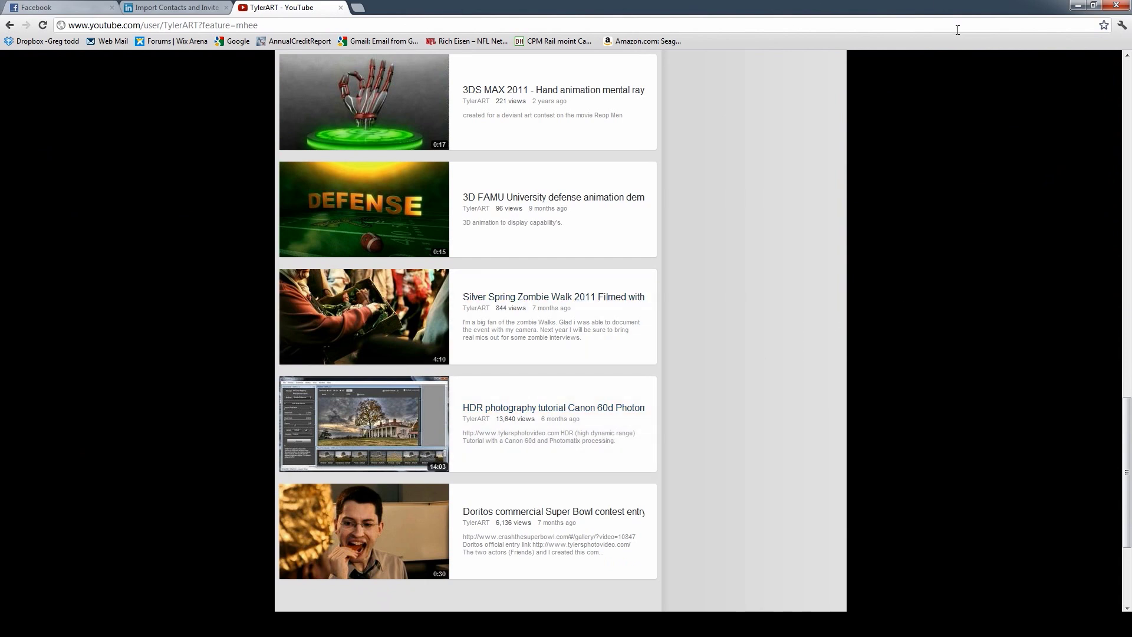
pyautogui.click(1077, 7)
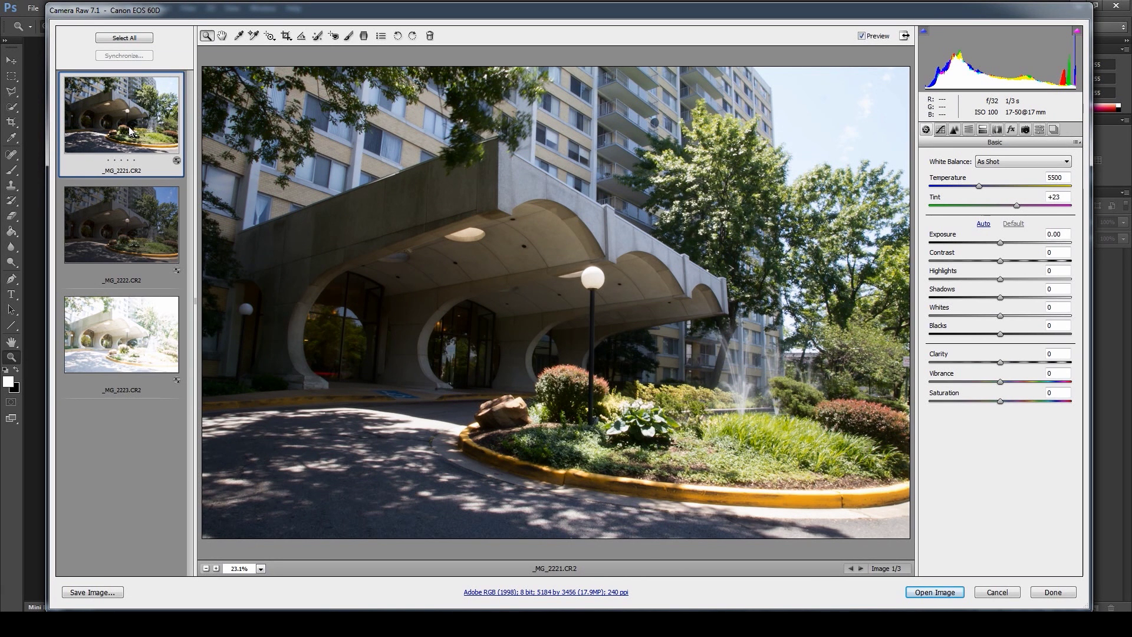
# - Switch to Camera Raw and set _MG_2221.CR2's sharpening Detail to 48, Luminance noise reduction to 49 and Color noise reduction to 50
pyautogui.click(954, 129)
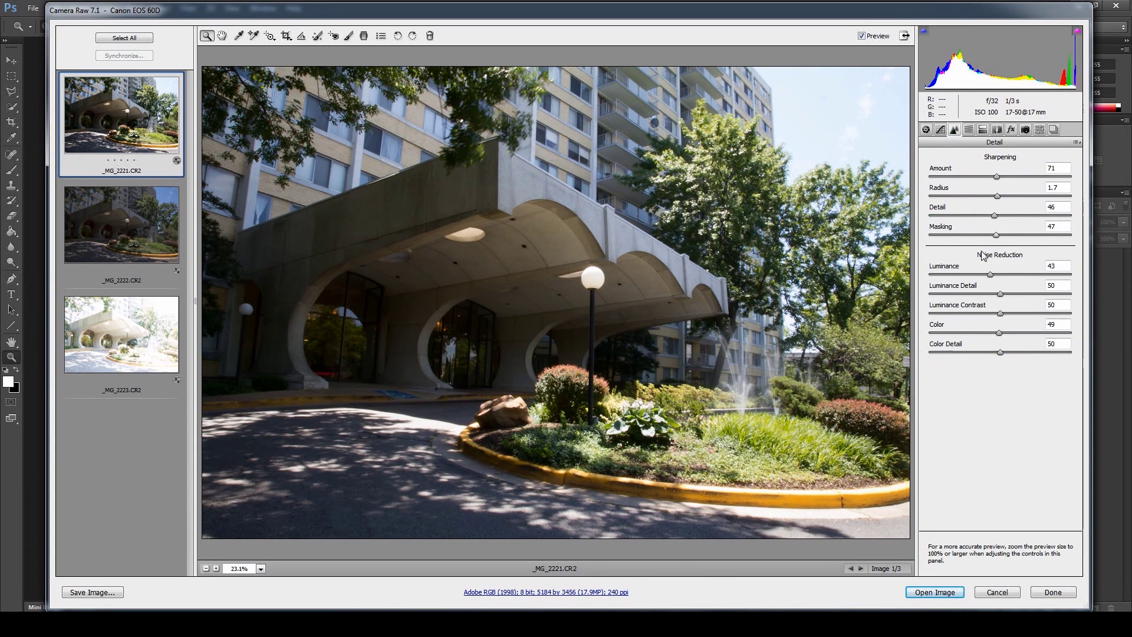
pyautogui.moveTo(990, 277); pyautogui.dragTo(999, 277)
pyautogui.moveTo(995, 216); pyautogui.dragTo(998, 216)
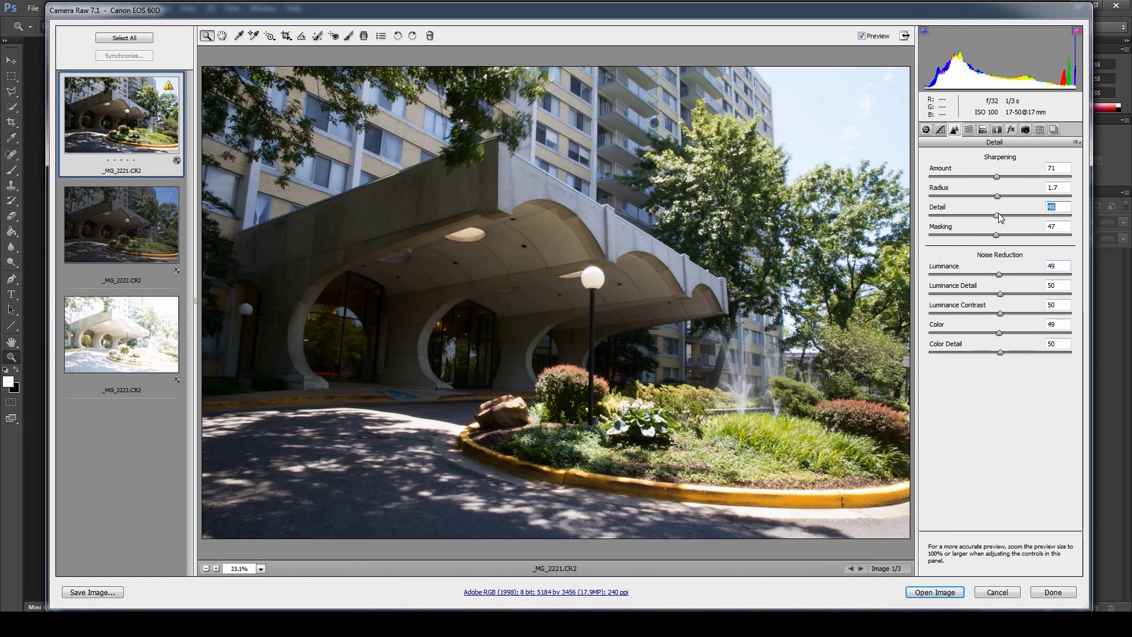
pyautogui.moveTo(999, 333); pyautogui.dragTo(1001, 334)
pyautogui.click(1002, 315)
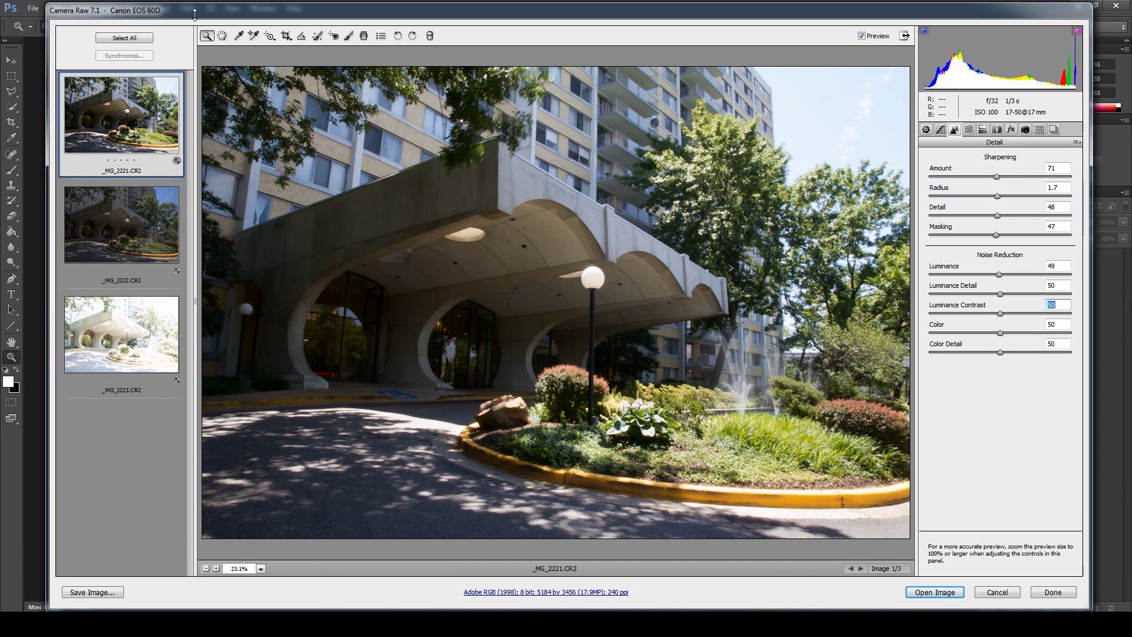
pyautogui.click(926, 130)
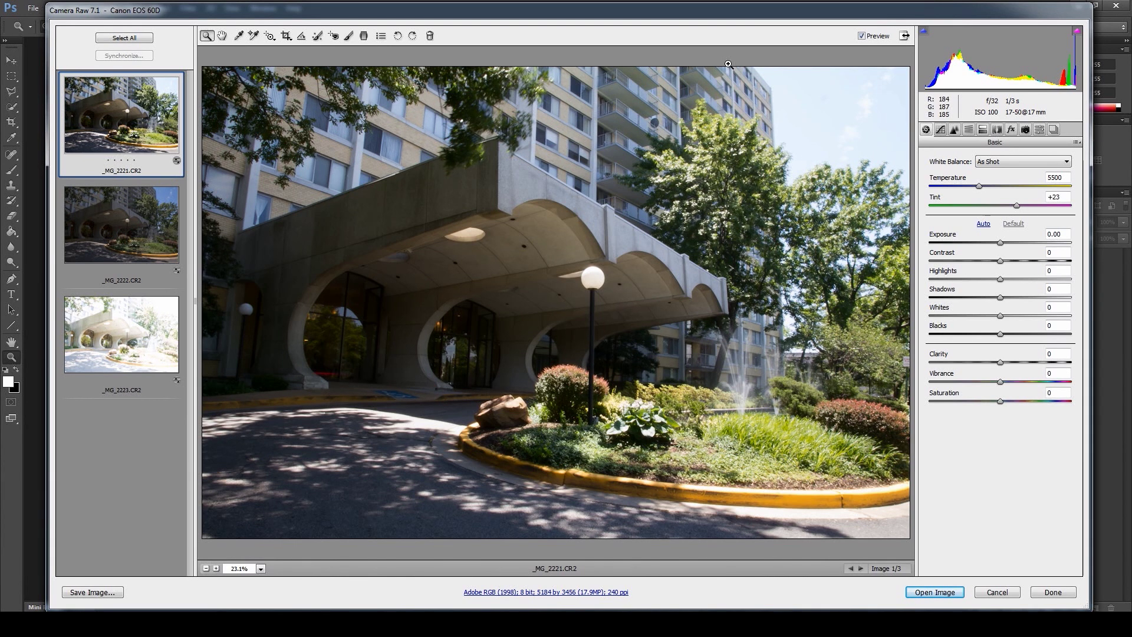
# - Examine the sky in _MG_2222.CR2 for spots at up to 100% zoom, and fit the whole image back in view
pyautogui.click(131, 226)
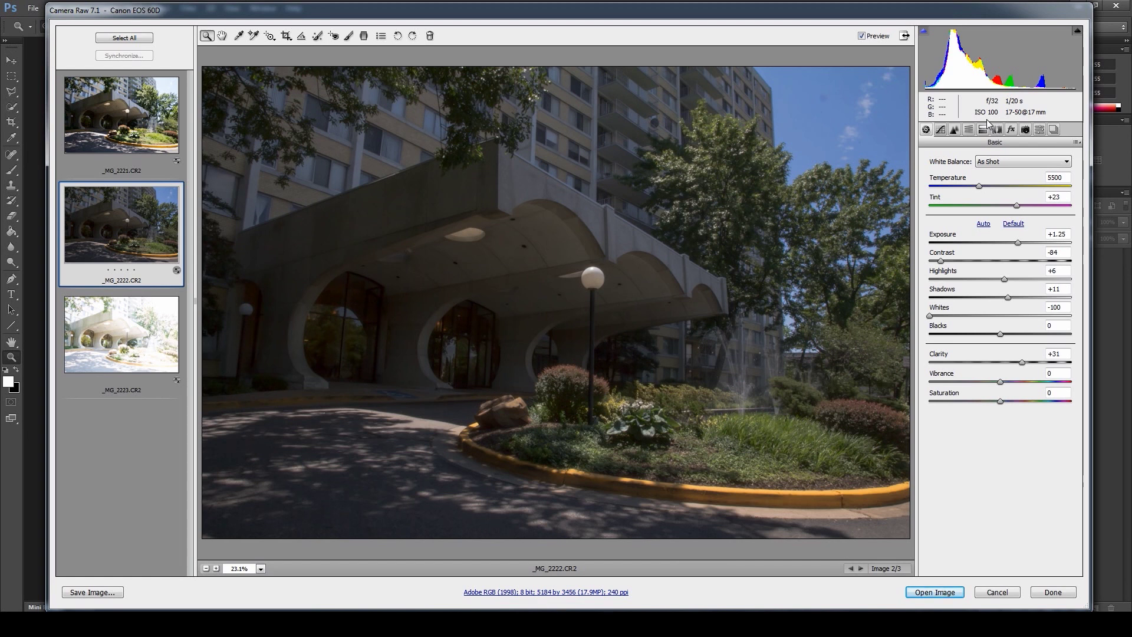
pyautogui.click(842, 114)
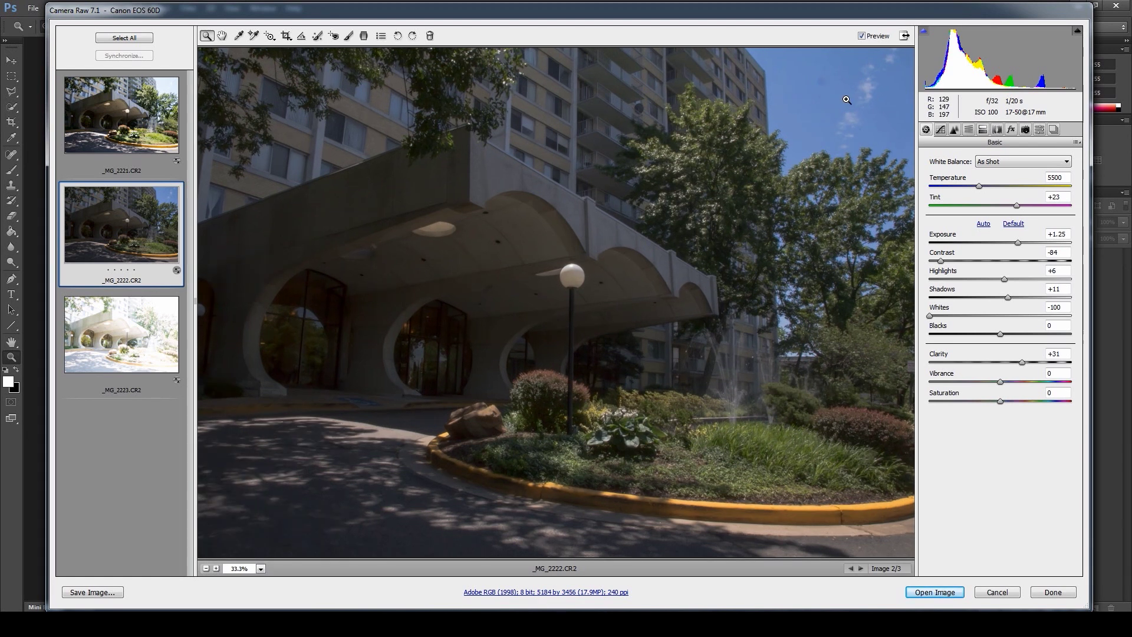
pyautogui.click(844, 85)
pyautogui.click(831, 87)
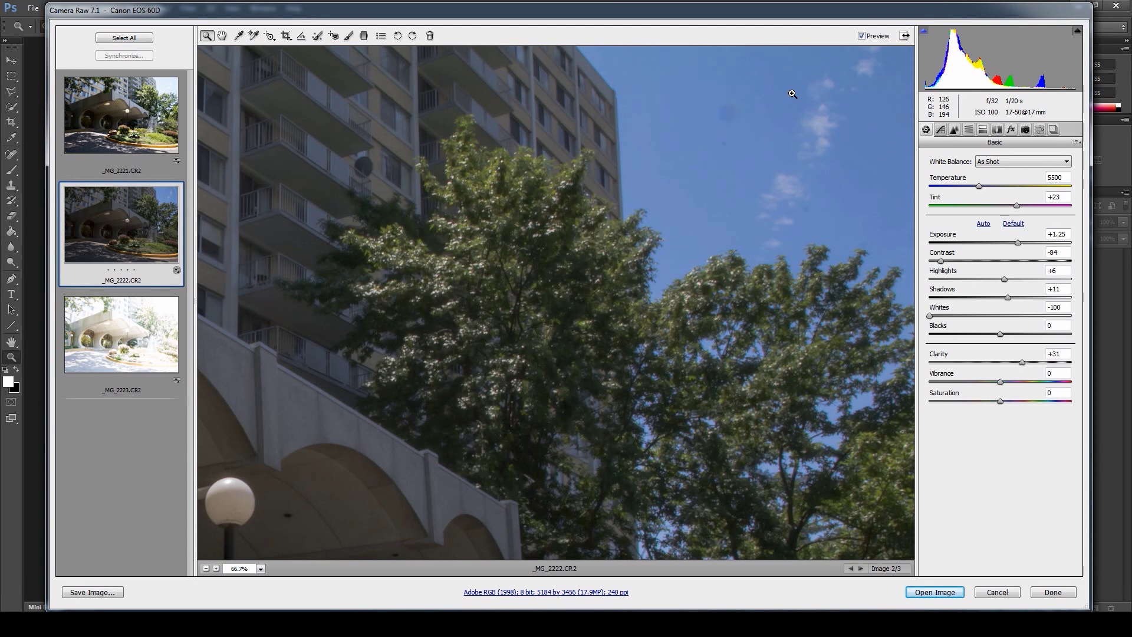
pyautogui.moveTo(814, 89); pyautogui.dragTo(700, 126)
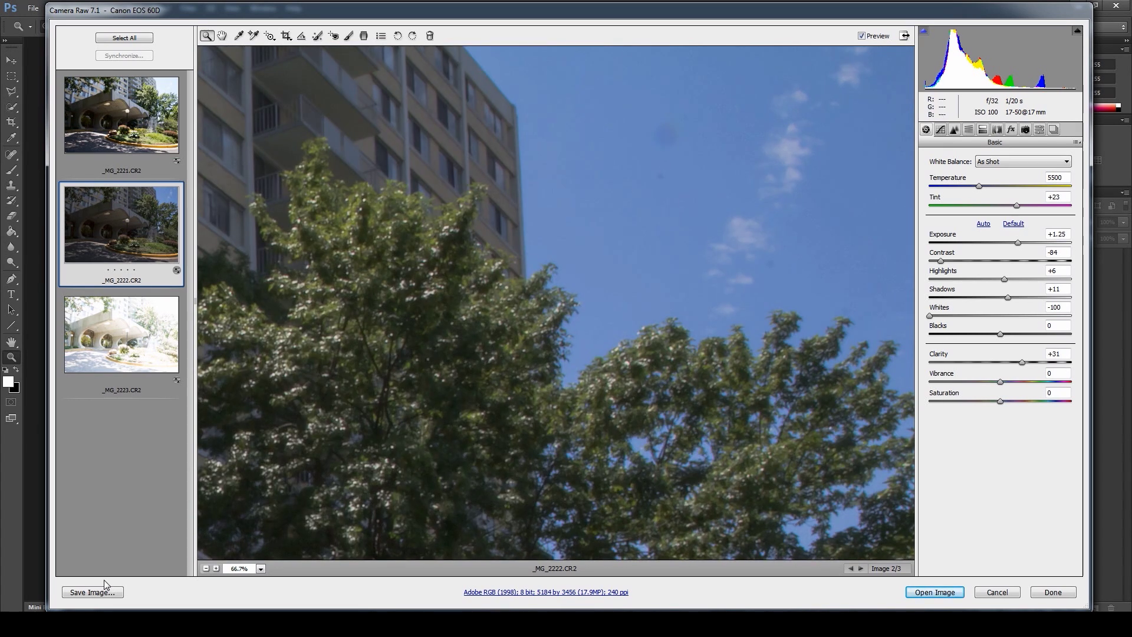
pyautogui.click(261, 568)
pyautogui.click(266, 500)
pyautogui.click(261, 570)
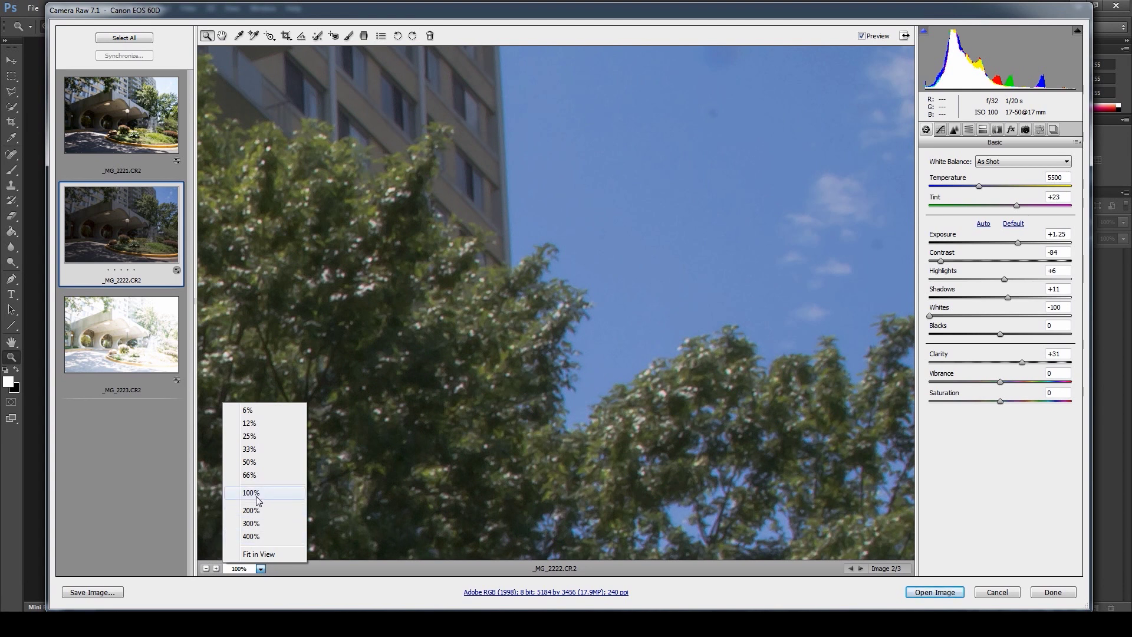
pyautogui.click(258, 499)
pyautogui.click(261, 568)
pyautogui.click(260, 555)
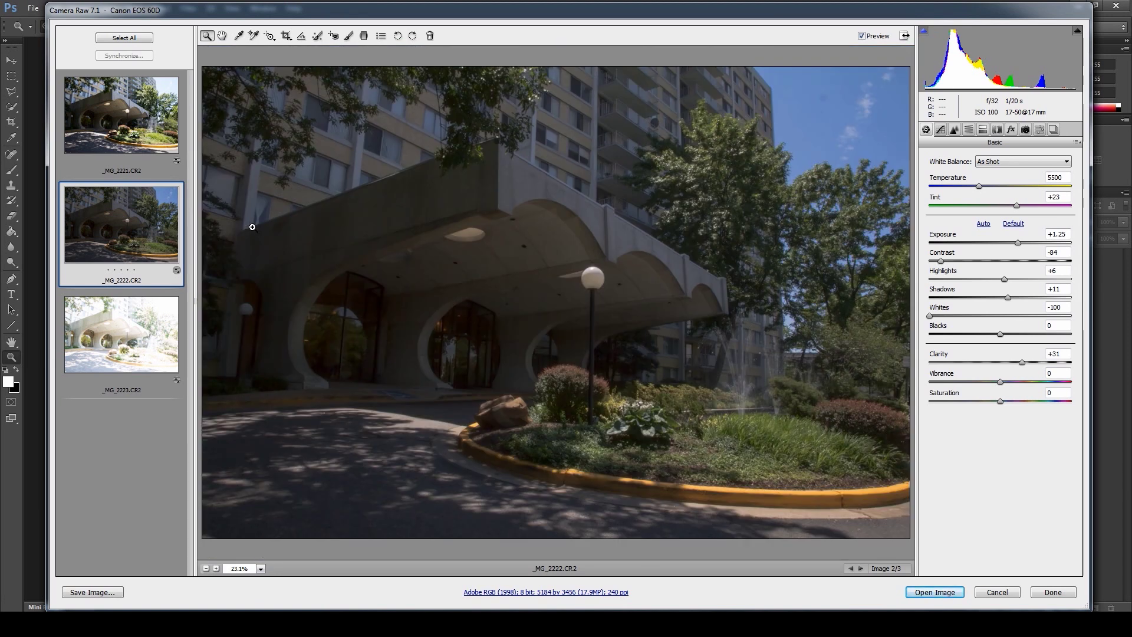
# - Select all three raw photos and adjust their shared sharpening Detail to 48 and their Luminance noise reduction
pyautogui.click(133, 124)
pyautogui.keyDown('shift'); pyautogui.click(146, 338); pyautogui.keyUp('shift')
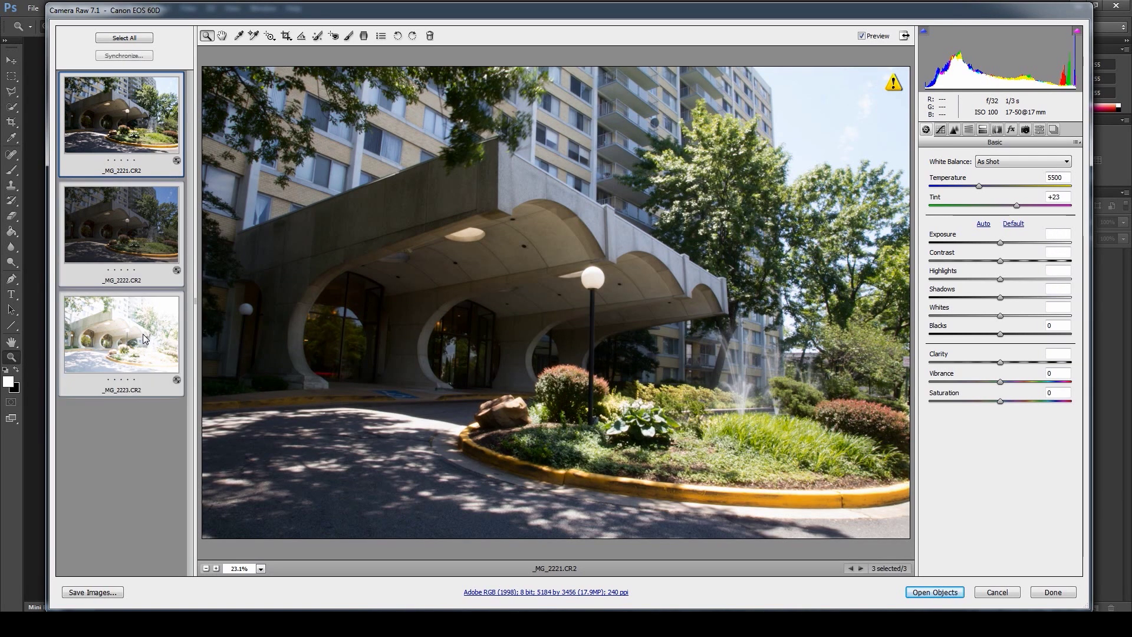
pyautogui.click(955, 129)
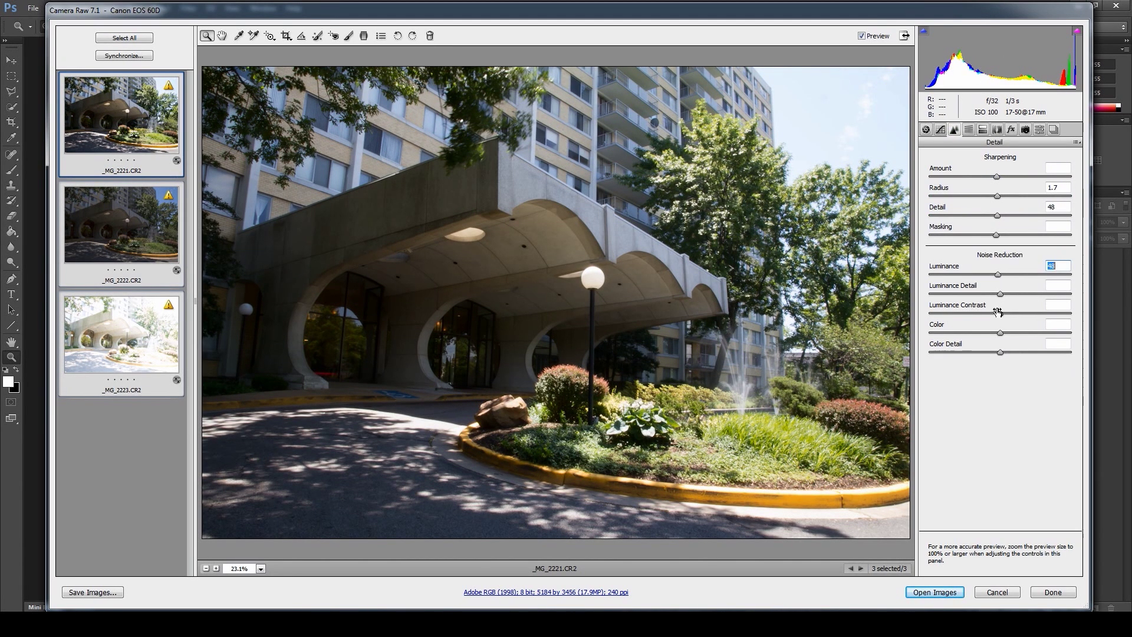
pyautogui.press('Up')
pyautogui.click(926, 129)
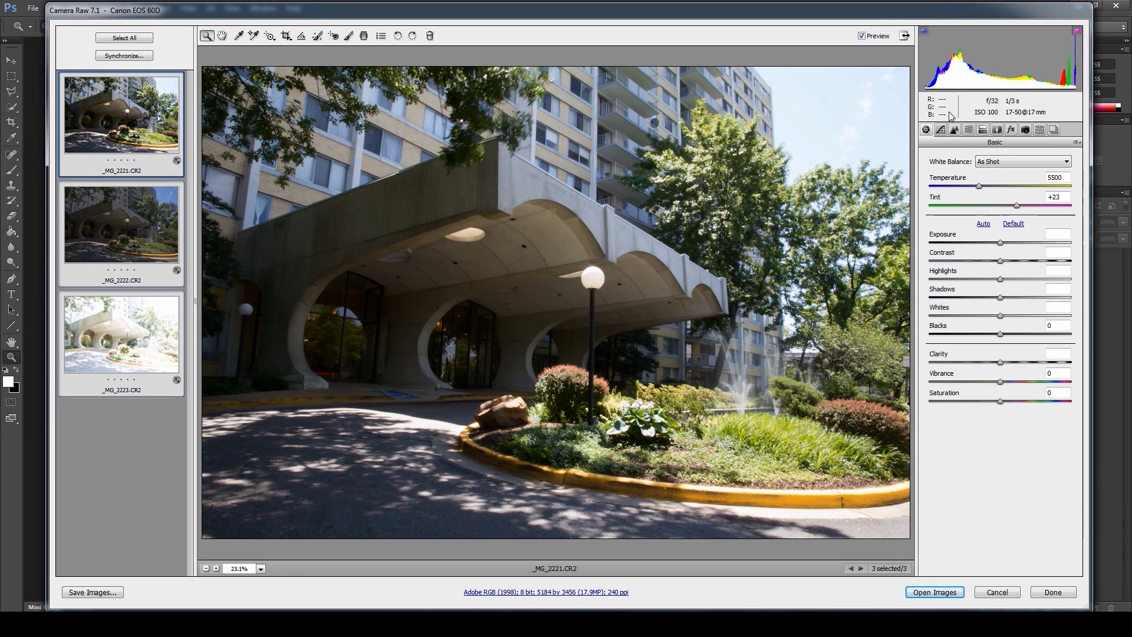
pyautogui.click(954, 129)
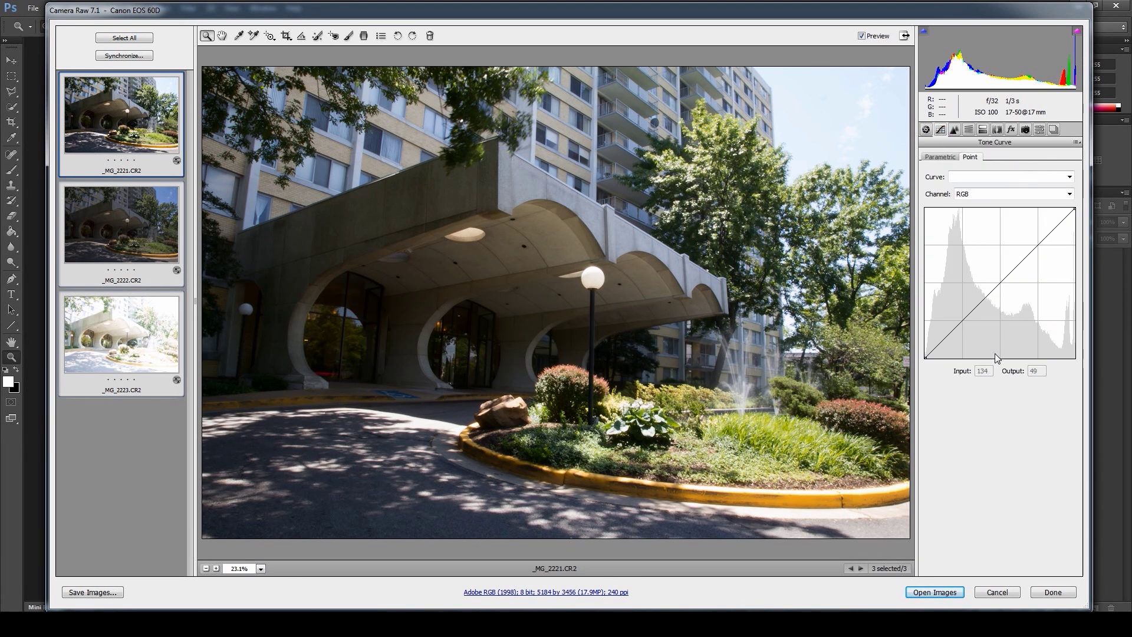
pyautogui.click(926, 129)
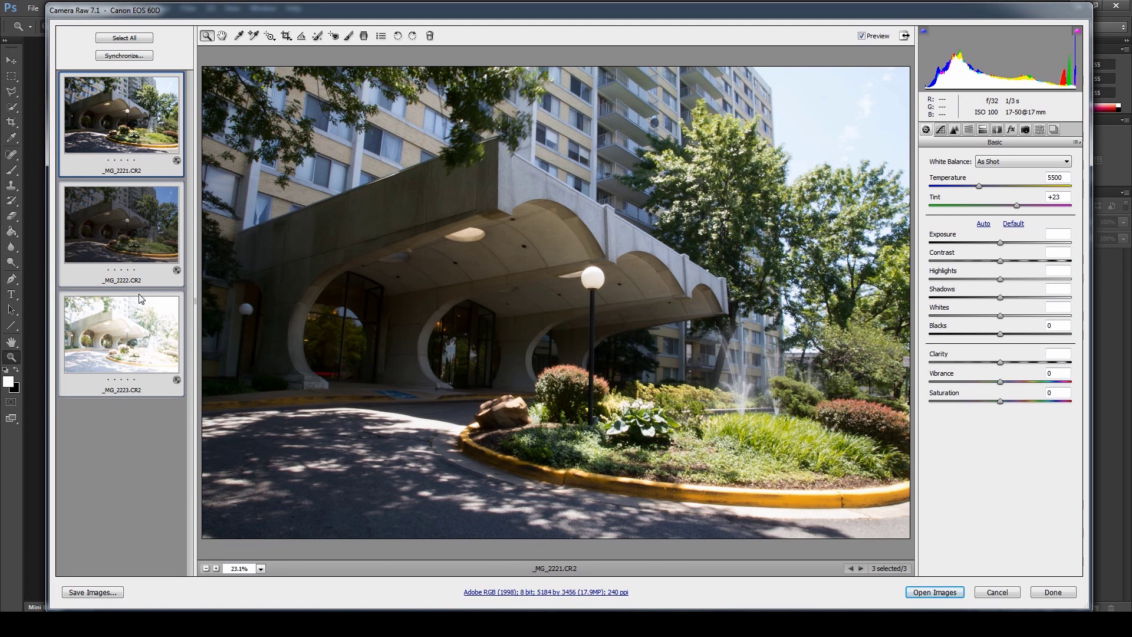
# - Save the three photos as uncompressed TIFF files in the desktop HDR folder, keeping their document names, and finish the raw editing
pyautogui.click(91, 593)
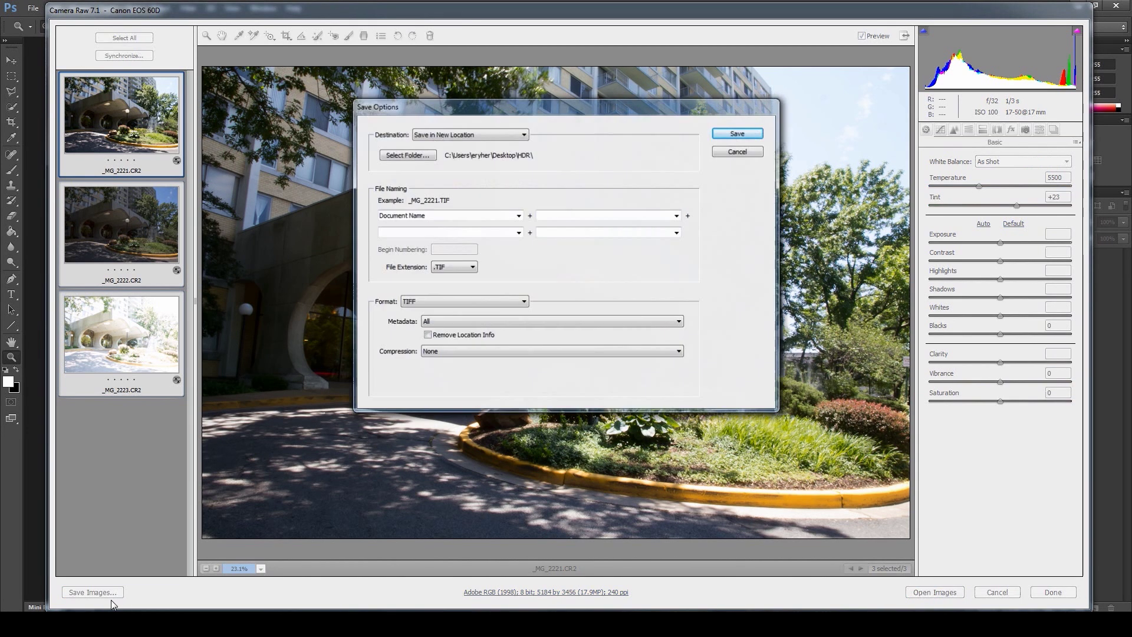
pyautogui.click(434, 303)
pyautogui.click(434, 326)
pyautogui.click(448, 352)
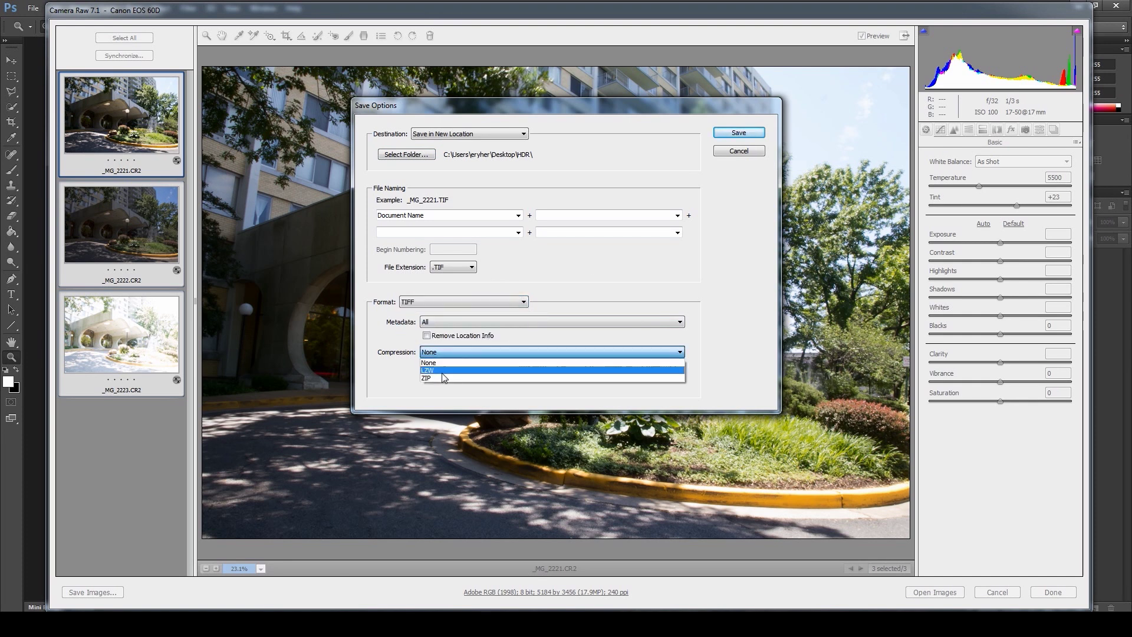
pyautogui.click(650, 274)
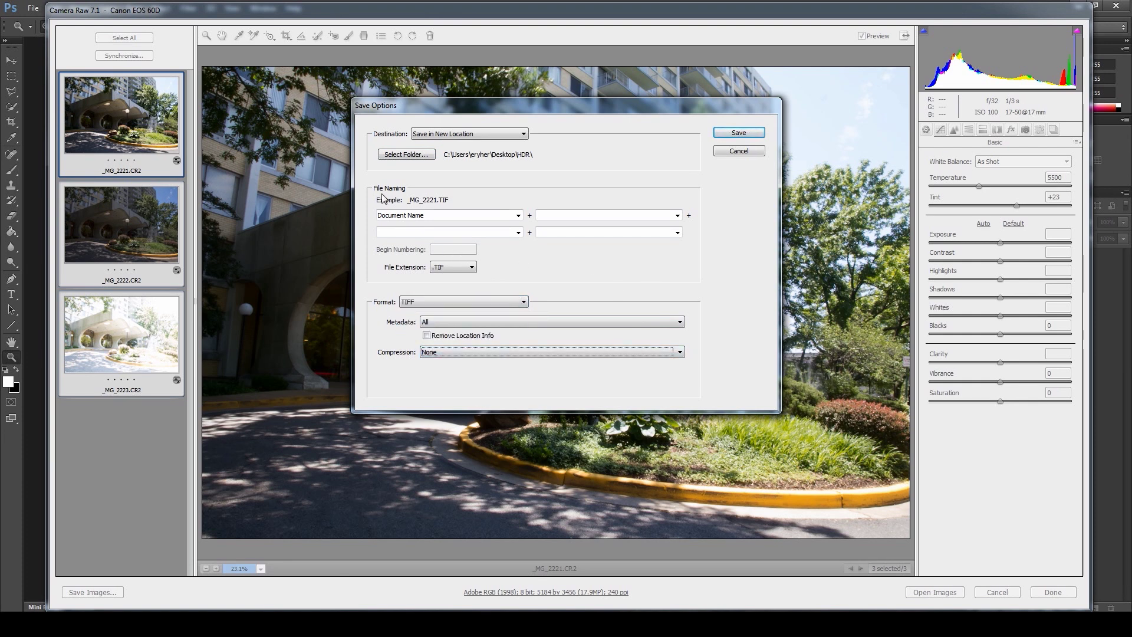
pyautogui.click(739, 133)
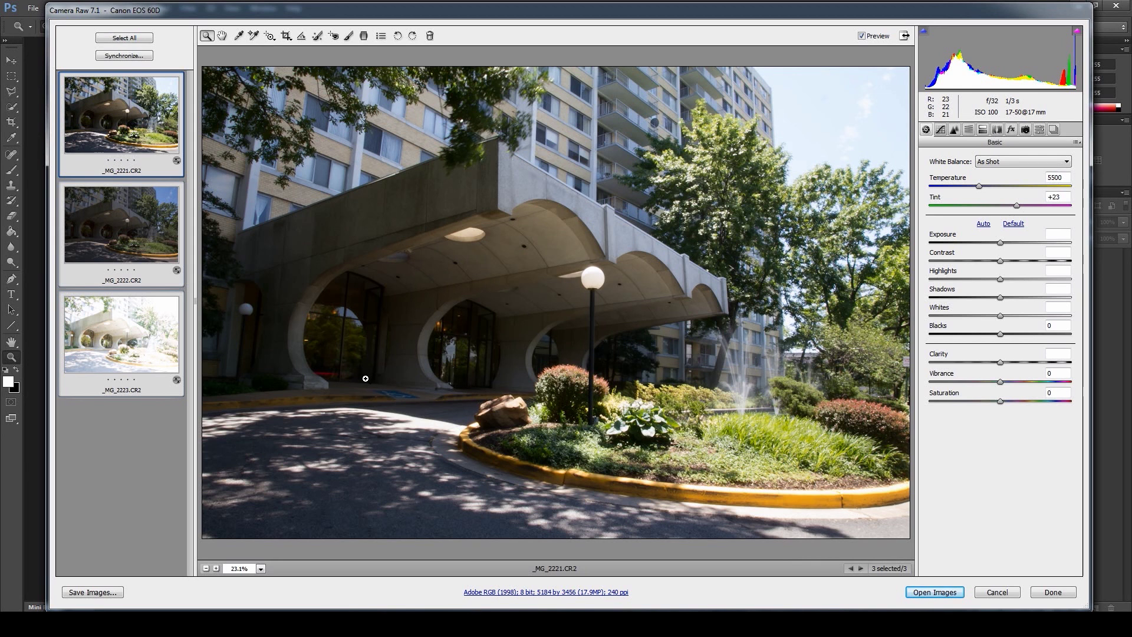
pyautogui.click(1061, 594)
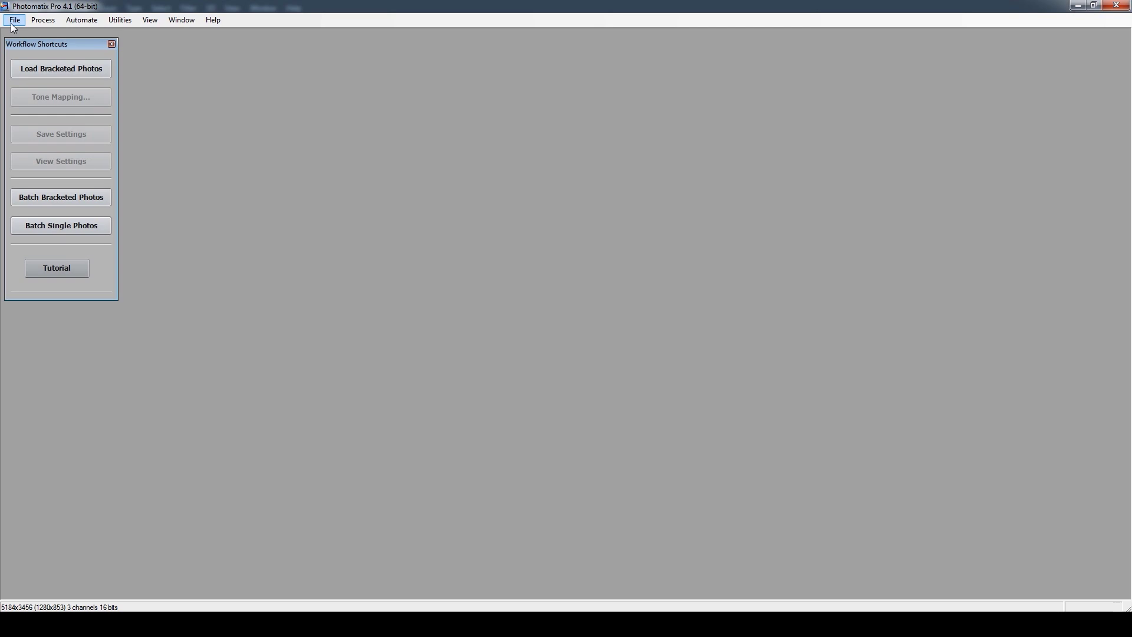
# - In Photomatix Pro, load _MG_2221.TIF, _MG_2222.TIF and _MG_2223.TIF as bracketed photos, with alignment, ghost removal and noise reduction off
pyautogui.click(35, 69)
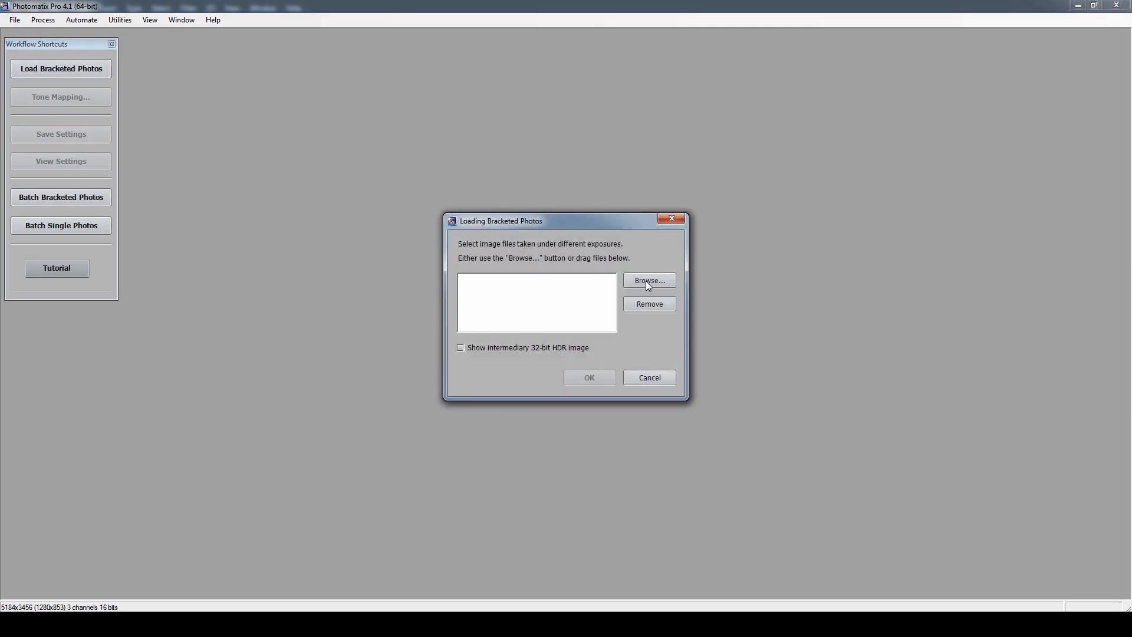
pyautogui.click(648, 283)
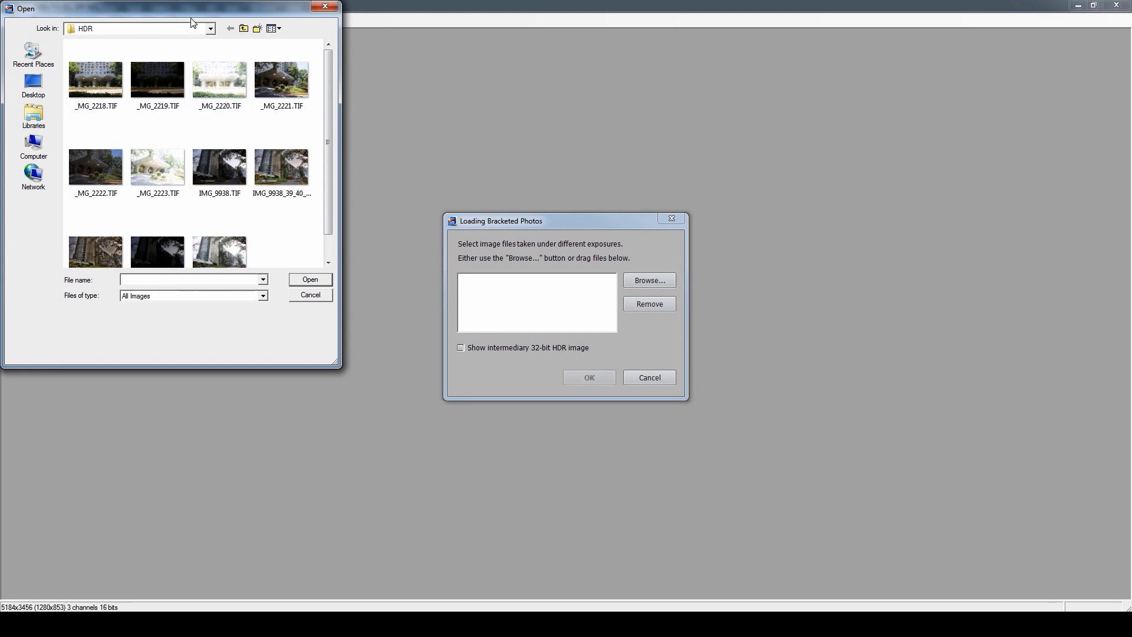
pyautogui.click(420, 175)
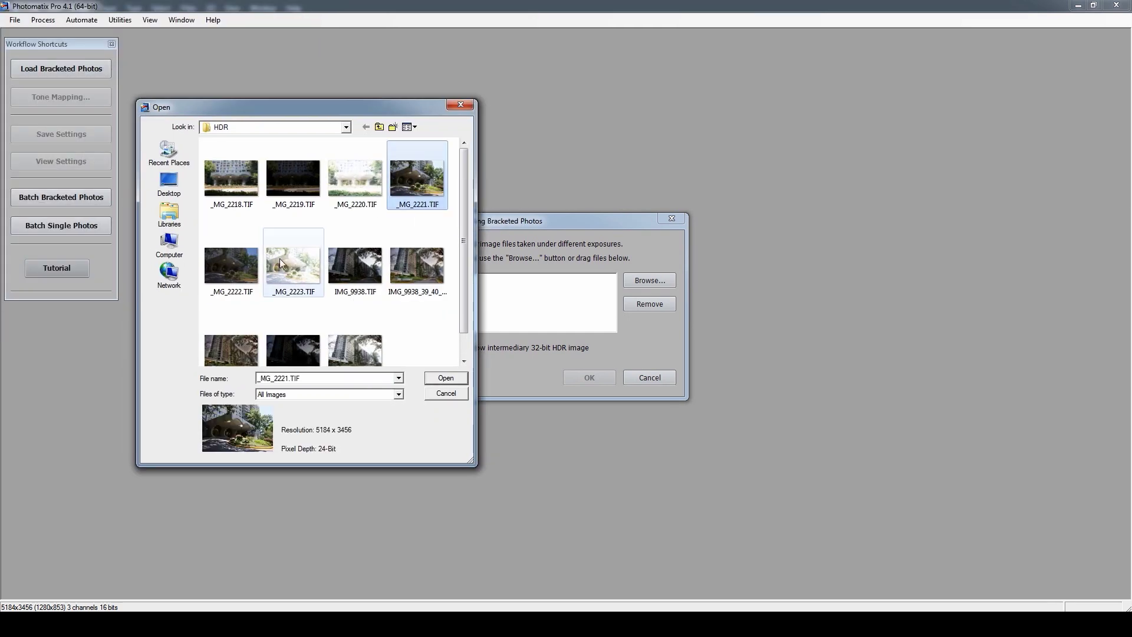
pyautogui.keyDown('ctrl'); pyautogui.click(239, 267); pyautogui.keyUp('ctrl')
pyautogui.keyDown('ctrl'); pyautogui.click(293, 268); pyautogui.keyUp('ctrl')
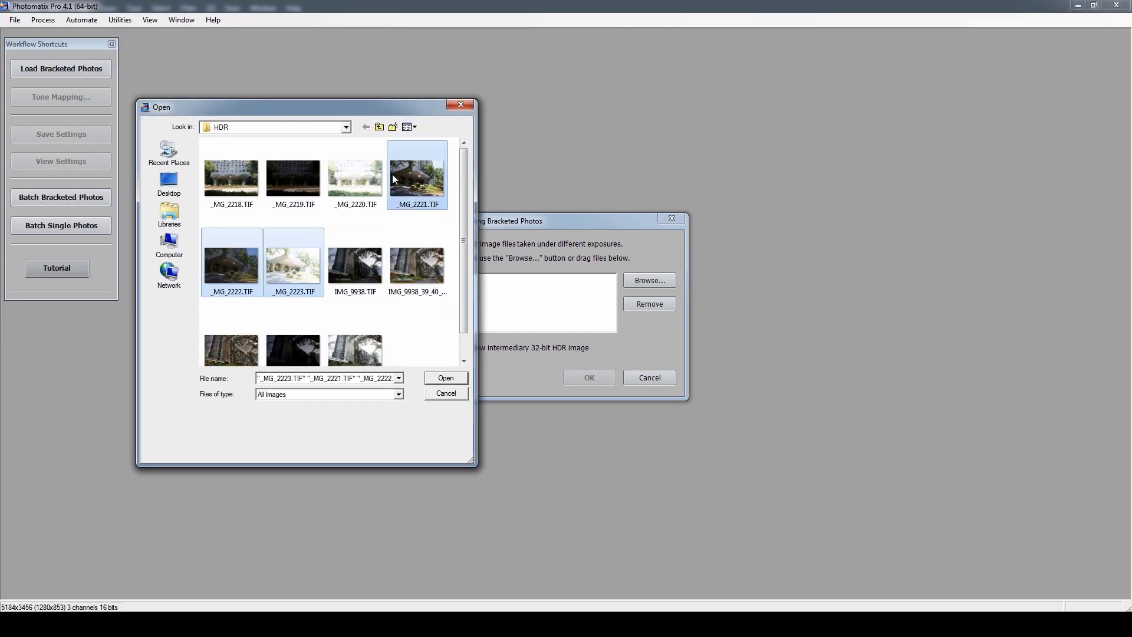
pyautogui.click(446, 378)
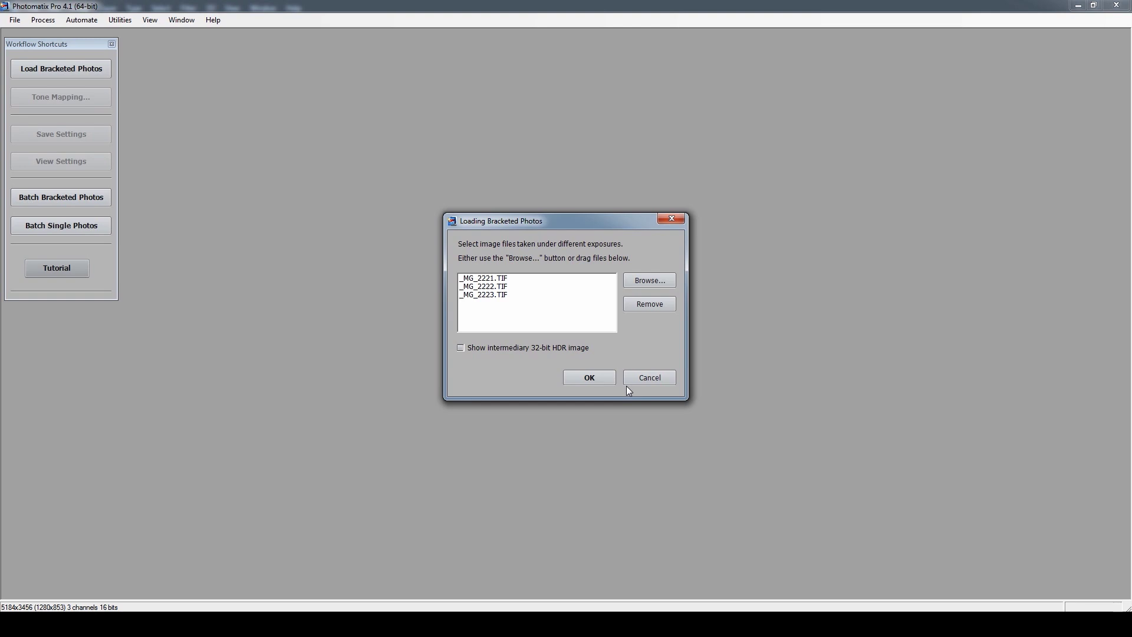
pyautogui.click(593, 381)
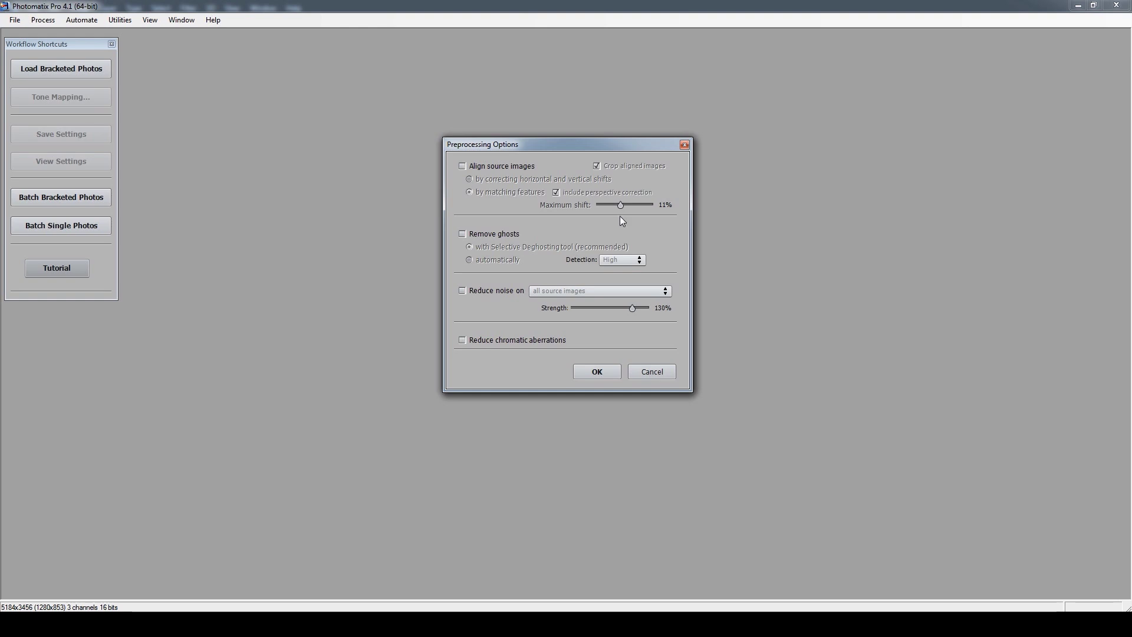
pyautogui.click(601, 374)
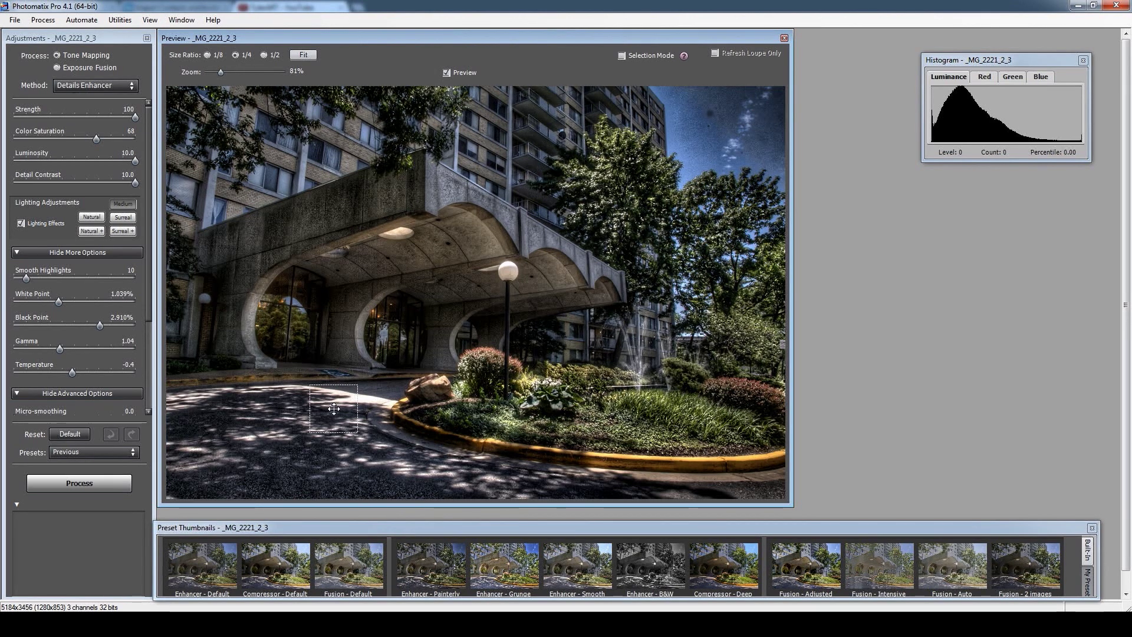
# - Examine the details of the sky, the clouds and the concrete wall beside the entrance arch with the loupe
pyautogui.click(704, 112)
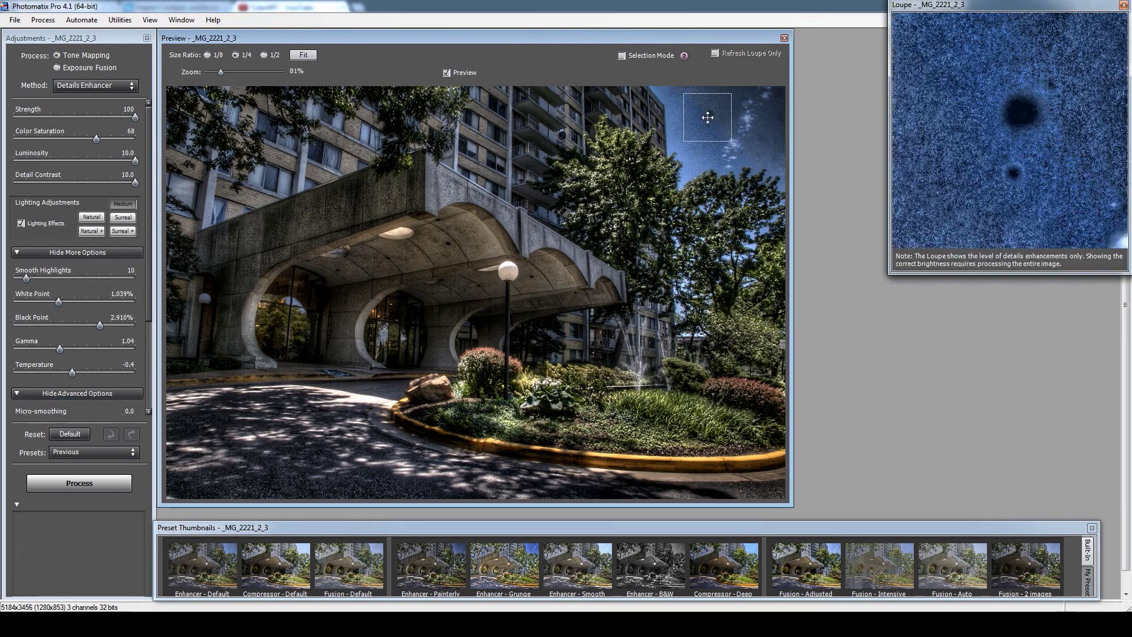
pyautogui.click(738, 176)
pyautogui.moveTo(987, 6); pyautogui.dragTo(756, 94)
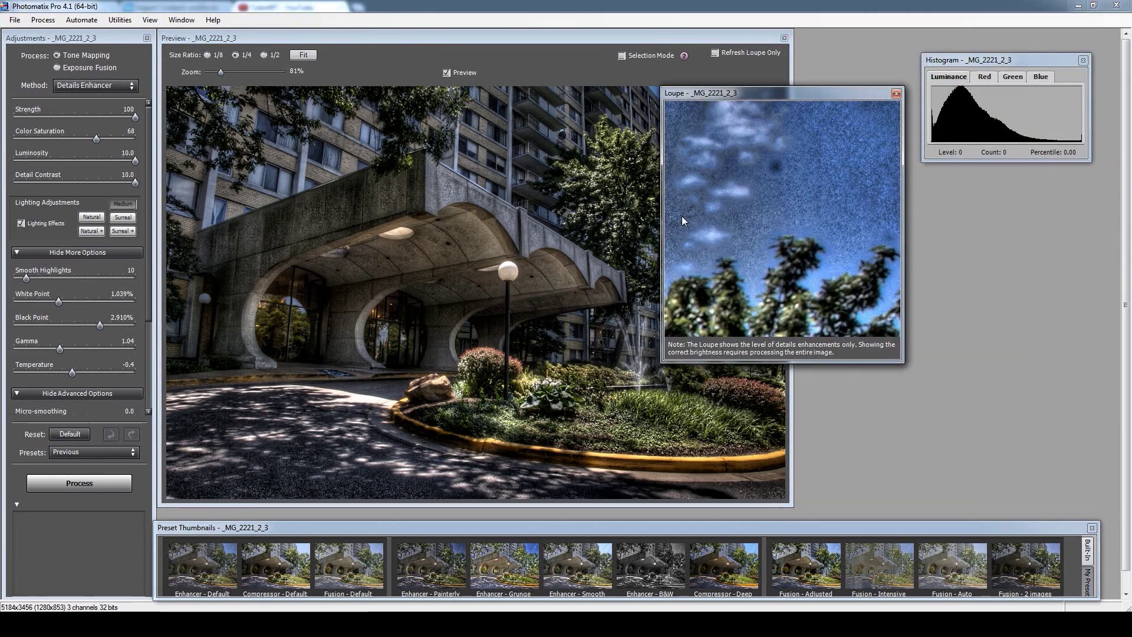
pyautogui.click(897, 94)
pyautogui.click(360, 295)
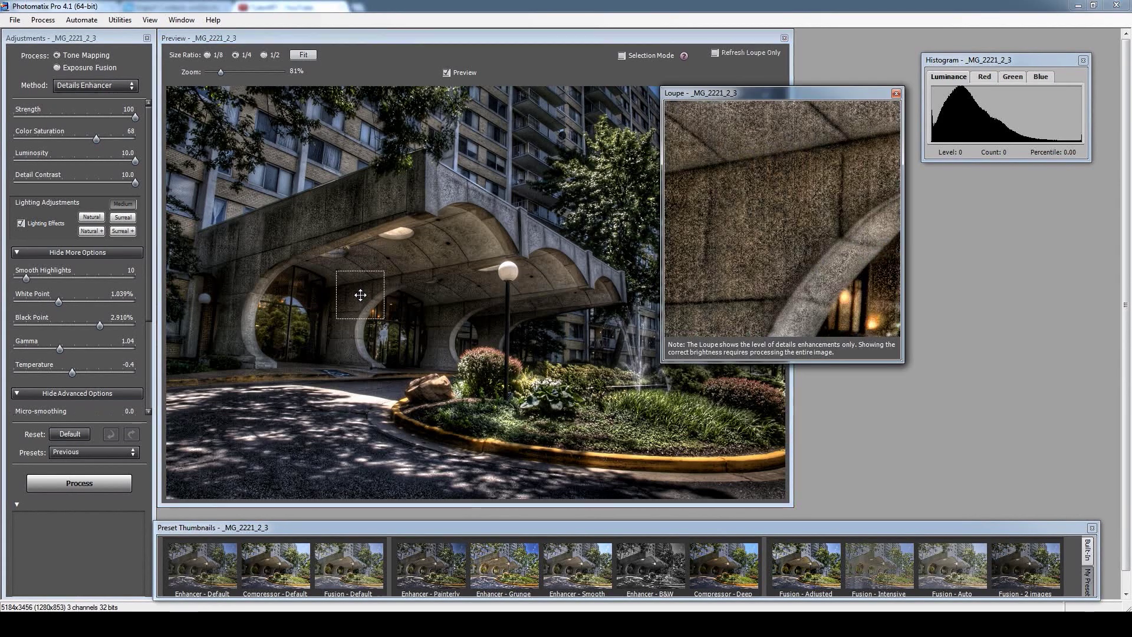
# - Close the loupe and process the full image with the current Details Enhancer tone mapping settings
pyautogui.moveTo(740, 92); pyautogui.dragTo(633, 105)
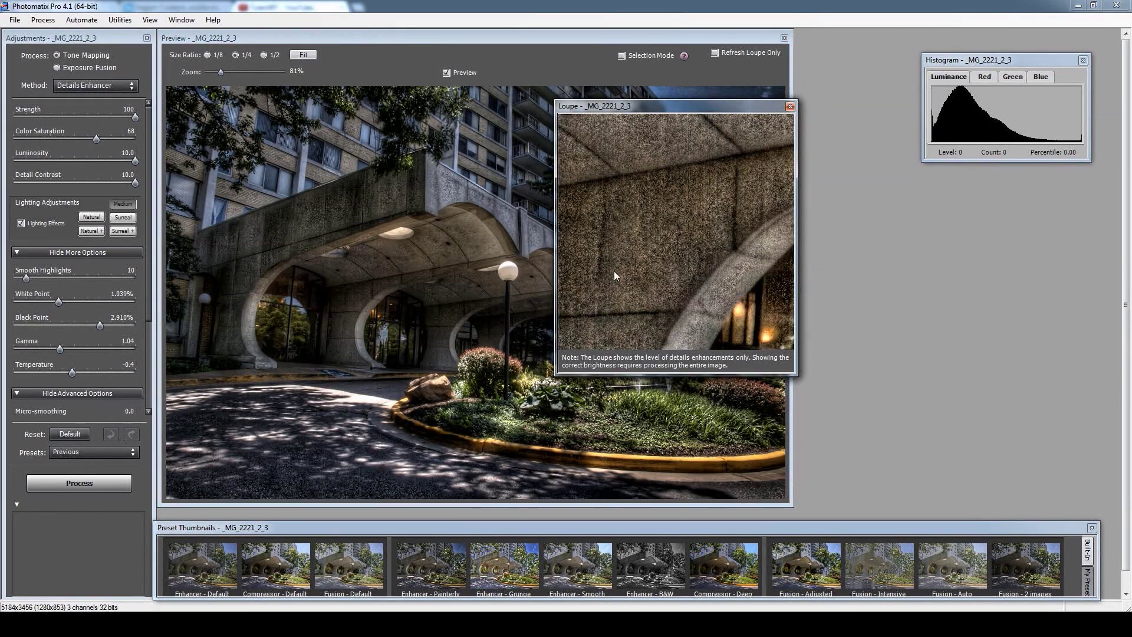
pyautogui.click(790, 107)
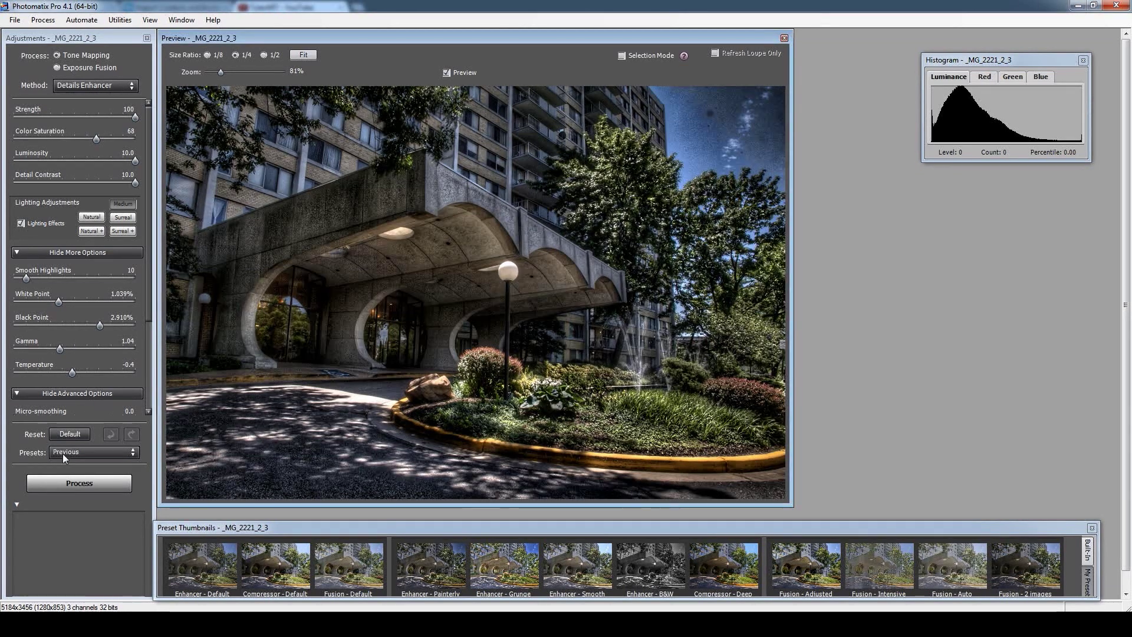
pyautogui.click(72, 486)
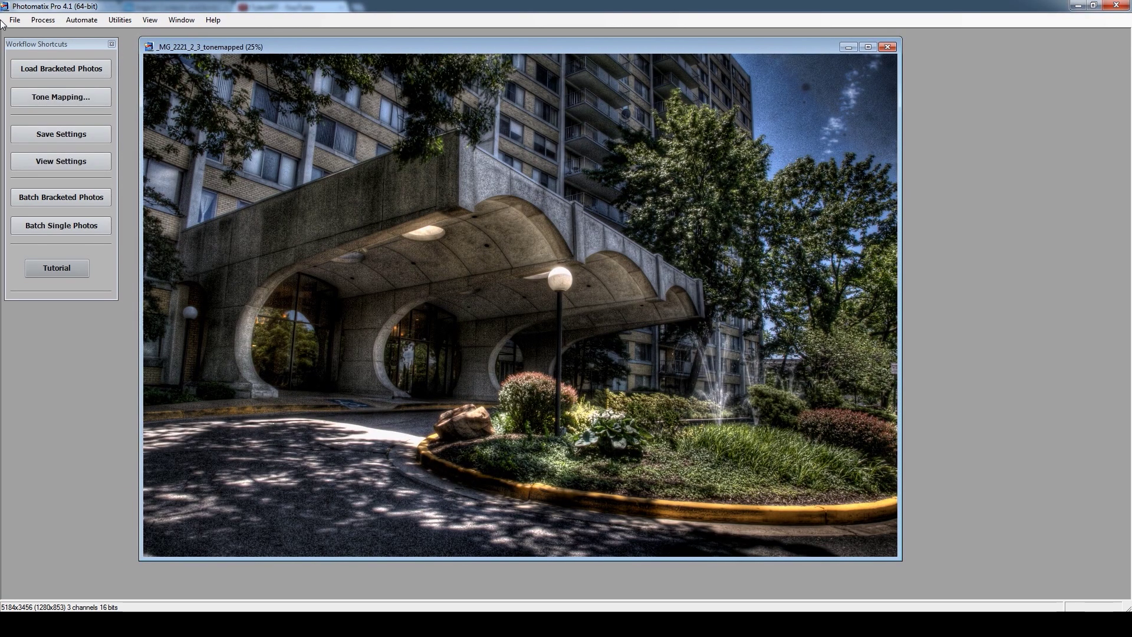
# - Save the result as the 16-bit TIFF _MG_2221_2_3_tonemapped.tif in the HDR folder and close the image
pyautogui.click(15, 19)
pyautogui.click(29, 108)
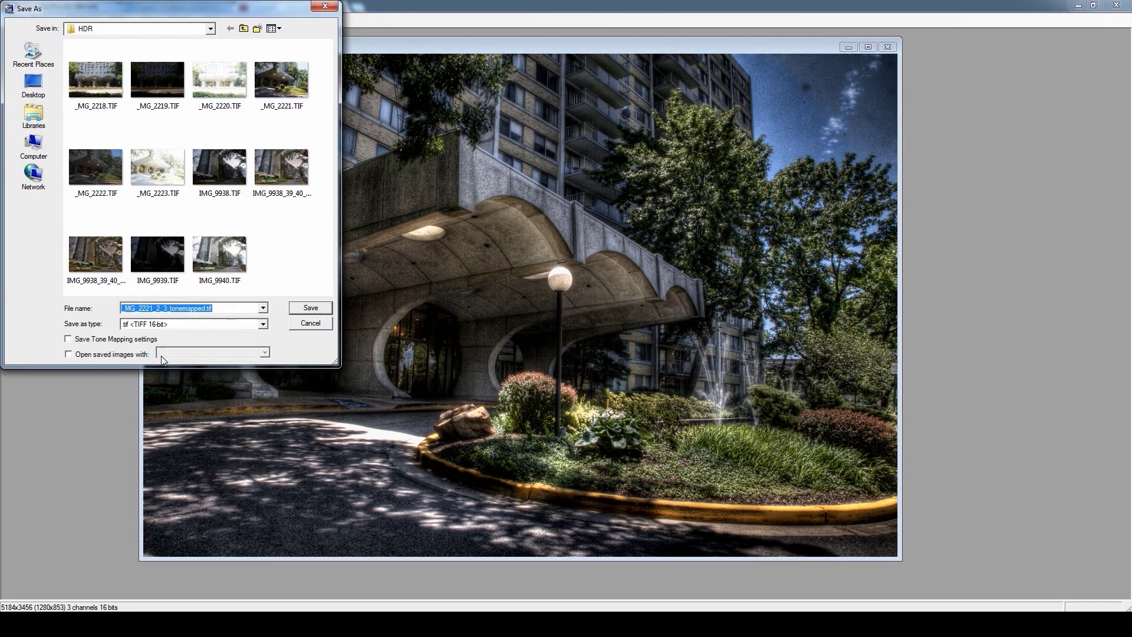
pyautogui.press('Tab')
pyautogui.click(321, 307)
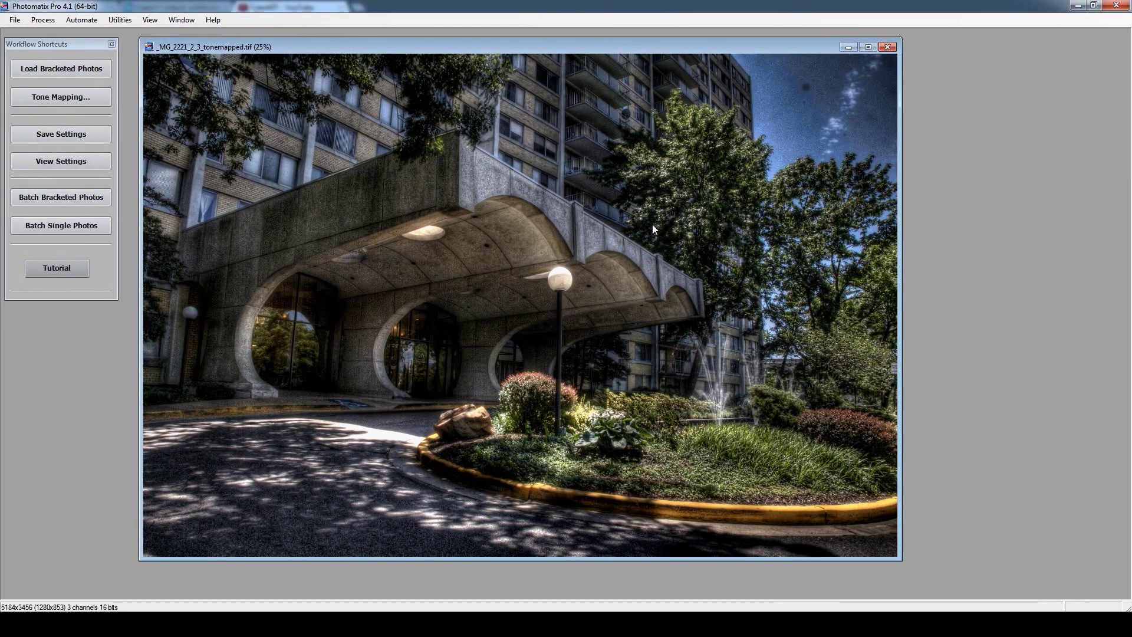
pyautogui.click(889, 47)
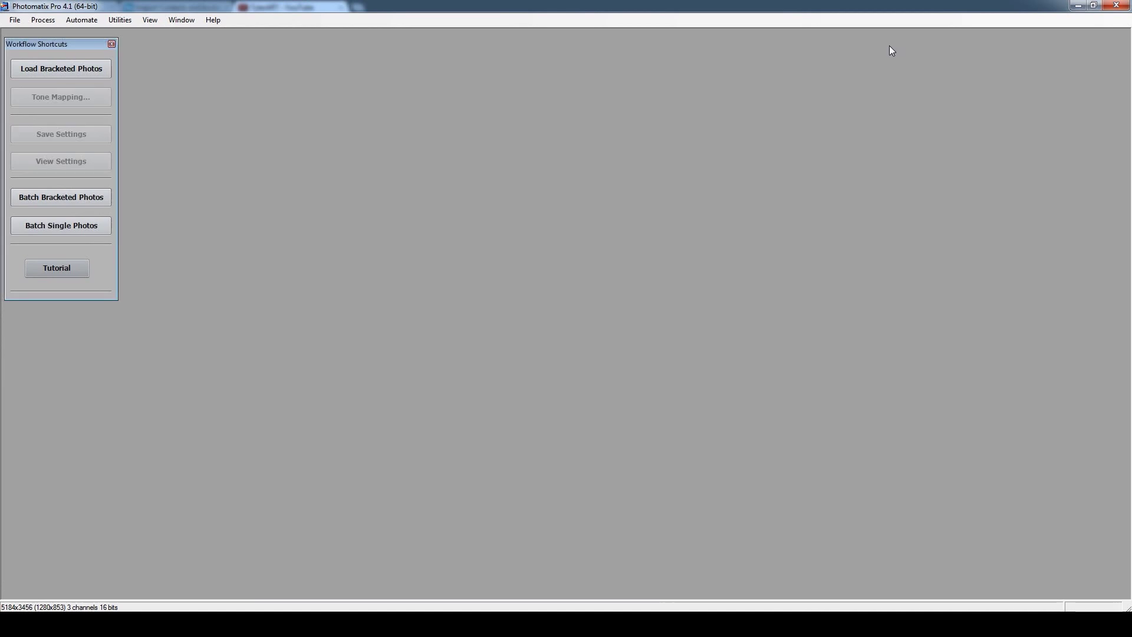
# - Switch to Photoshop and open _MG_2221_2_3_tonemapped.tif from the HDR folder
pyautogui.hotkey('alt', 'Tab')
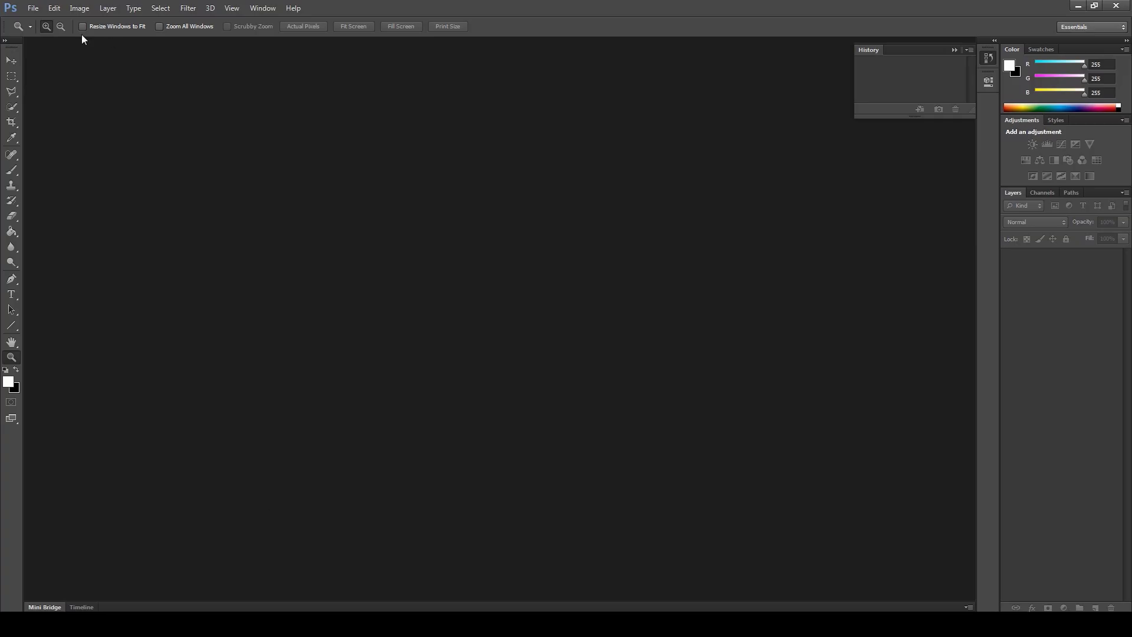
pyautogui.click(36, 11)
pyautogui.click(40, 31)
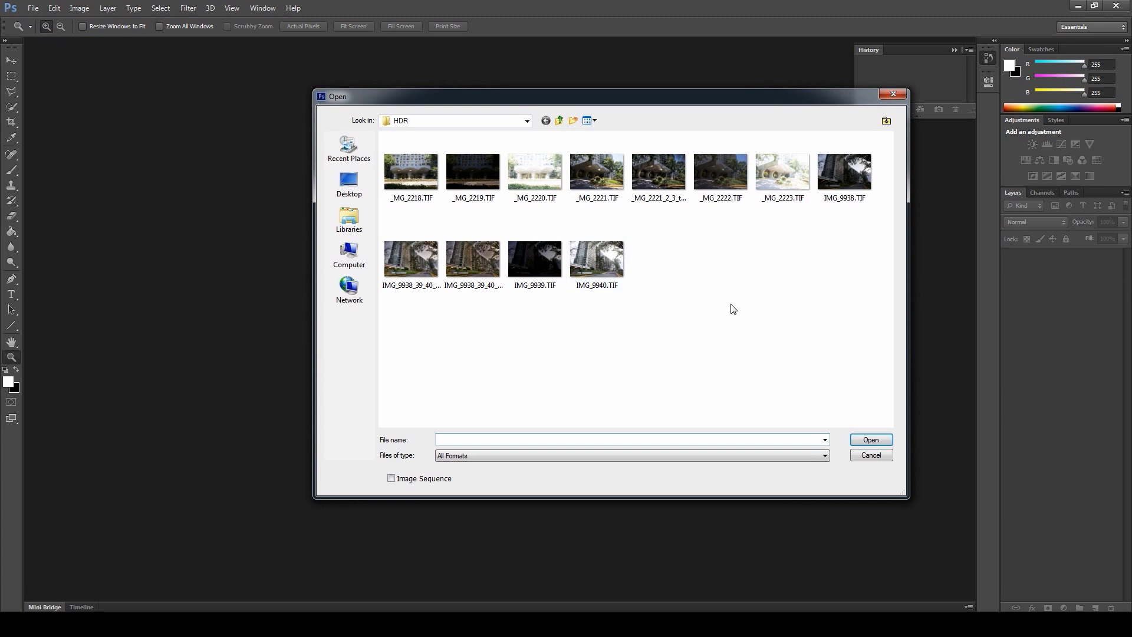
pyautogui.click(659, 173)
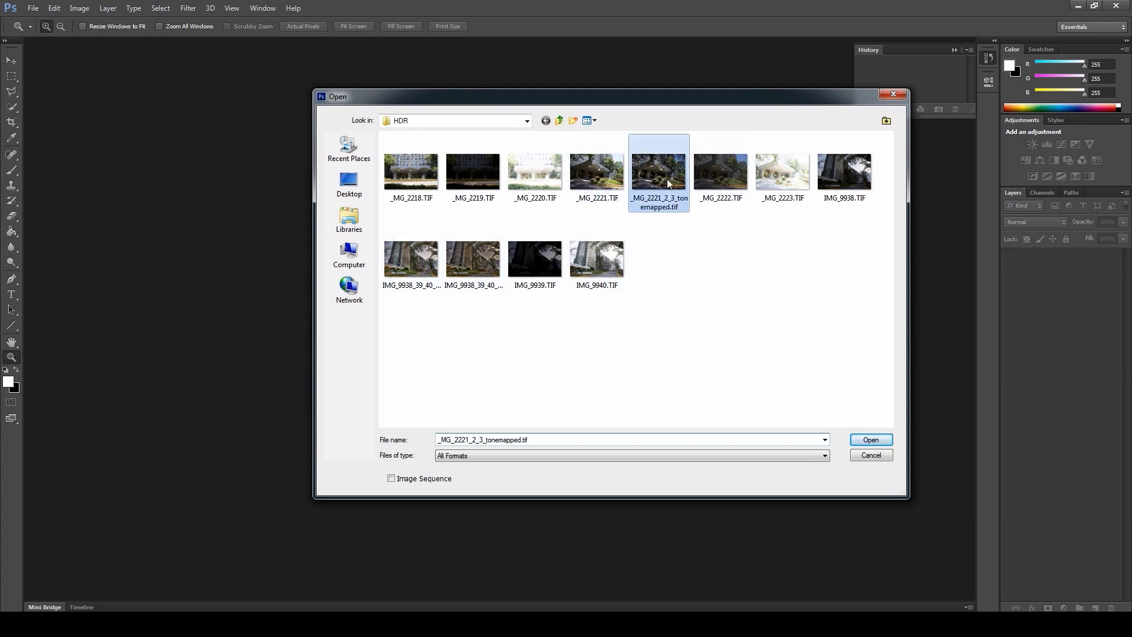
pyautogui.click(872, 440)
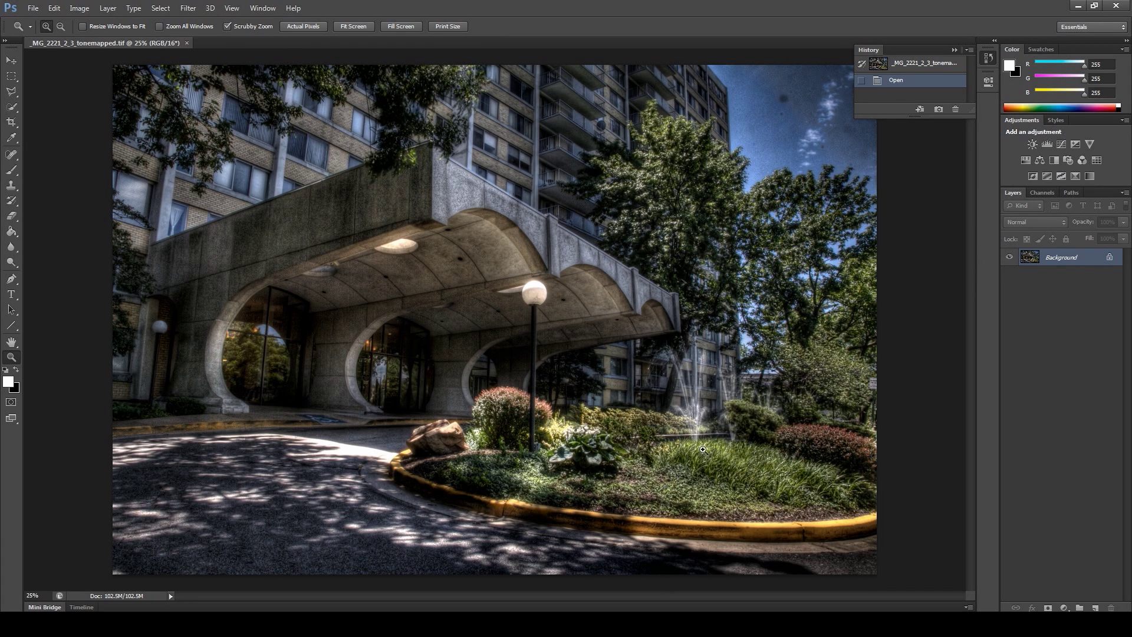
# - Inspect the concrete canopy and globe lamp at 100% magnification, and return to the whole image
pyautogui.doubleClick(10, 358)
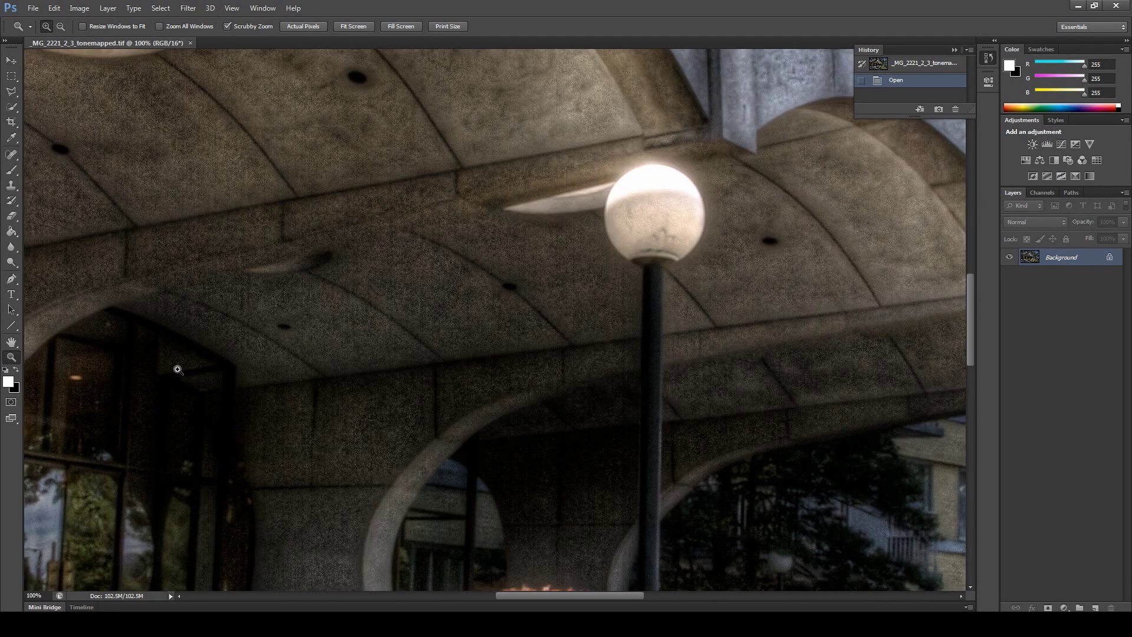
pyautogui.moveTo(449, 324); pyautogui.dragTo(688, 248)
pyautogui.hotkey('ctrl', '0')
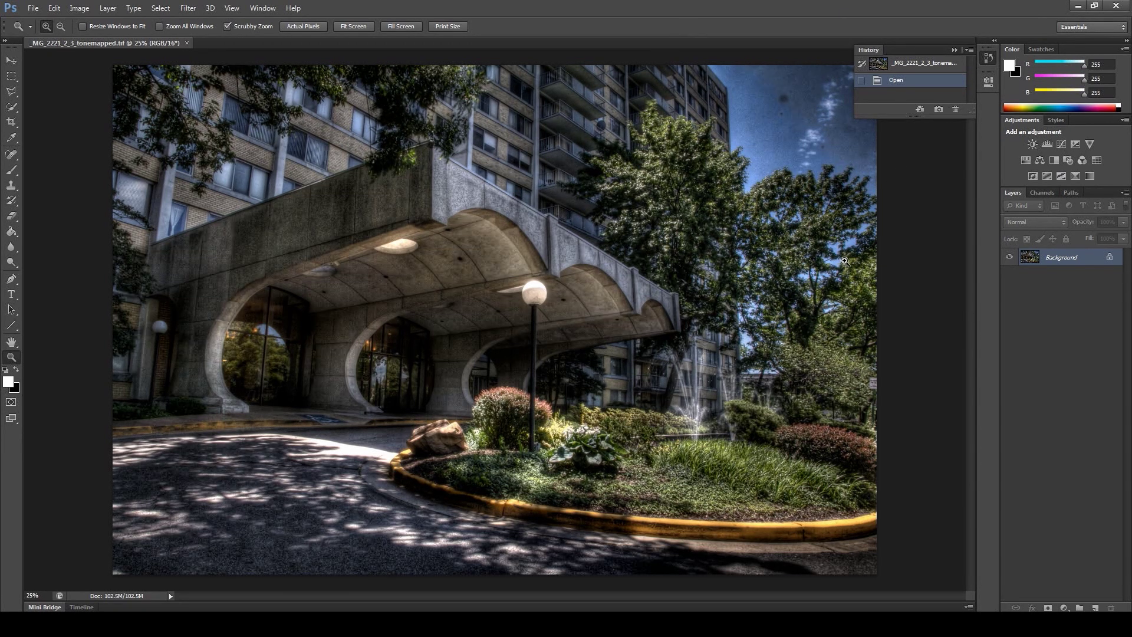
# - In FastStone Image Viewer, preview the original exposures _MG_2221.CR2, _MG_2222.CR2 and _MG_2223.CR2 for comparison
pyautogui.moveTo(1131, 71); pyautogui.dragTo(517, 89)
pyautogui.click(737, 428)
pyautogui.click(842, 431)
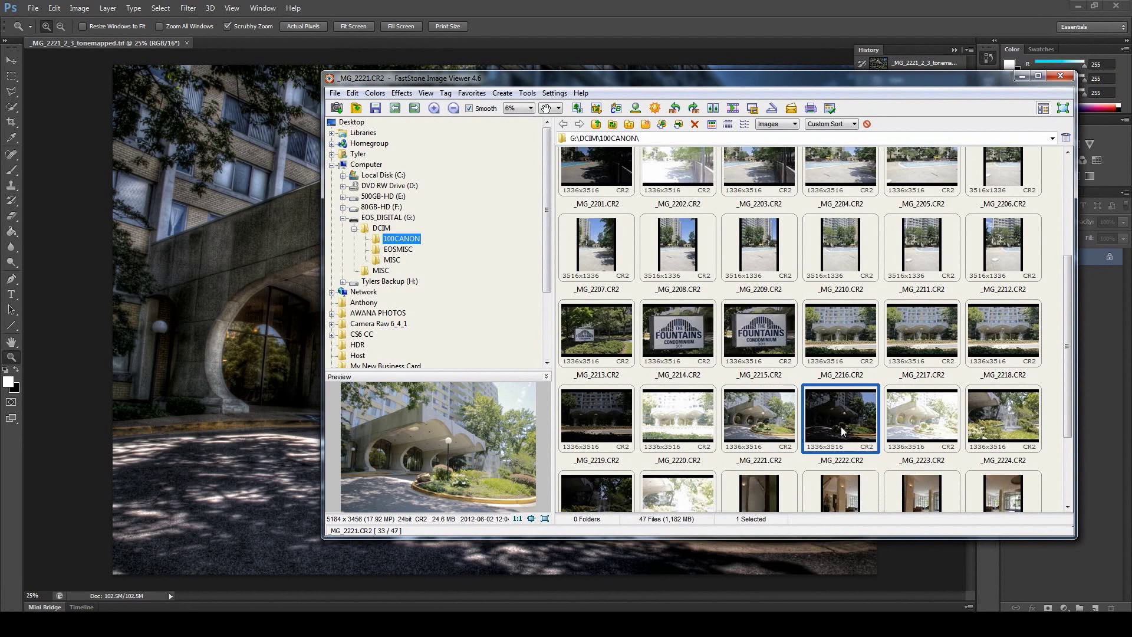
pyautogui.click(923, 420)
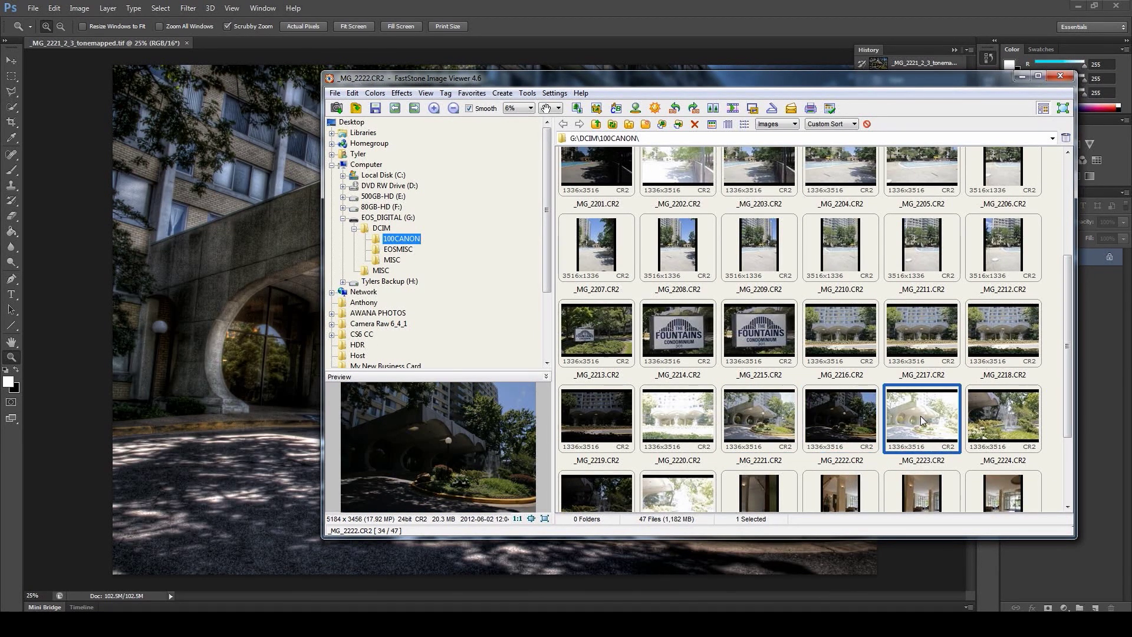
pyautogui.click(743, 419)
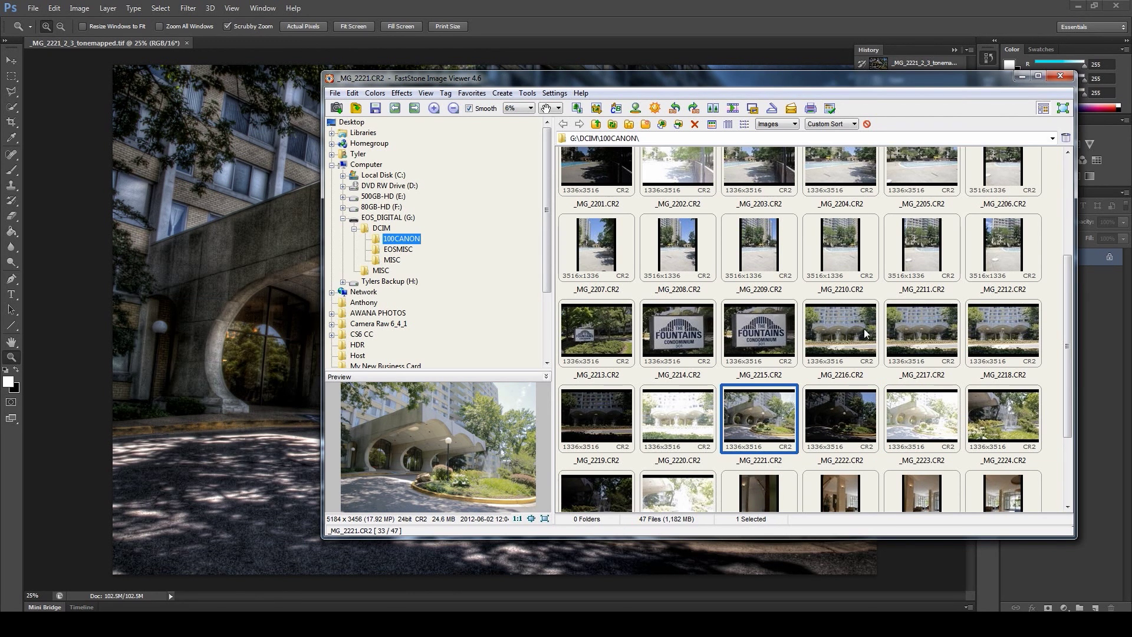
# - Float the tone-mapped image in its own Photoshop window and move it aside to free workspace for the original
pyautogui.moveTo(680, 81); pyautogui.dragTo(918, 52)
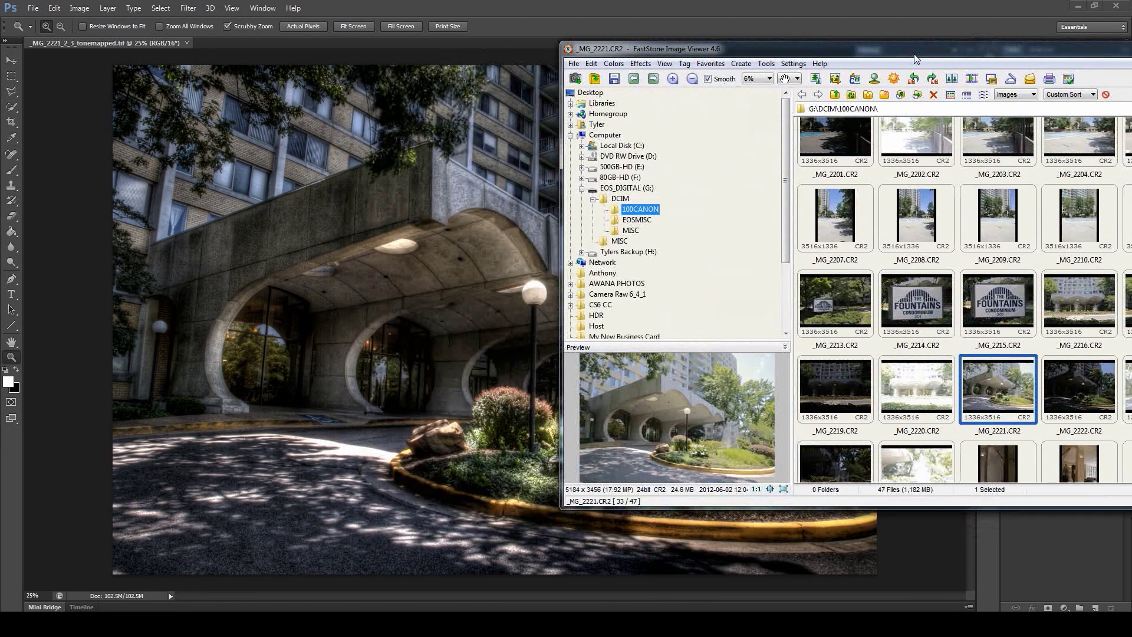
pyautogui.click(594, 32)
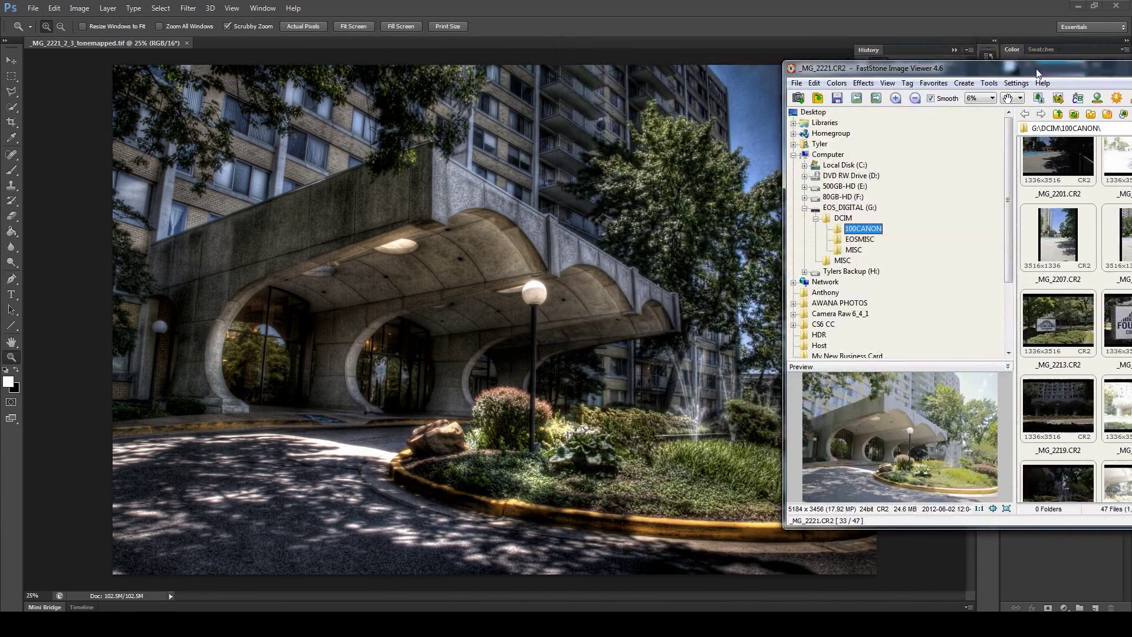
pyautogui.moveTo(85, 50); pyautogui.dragTo(94, 80)
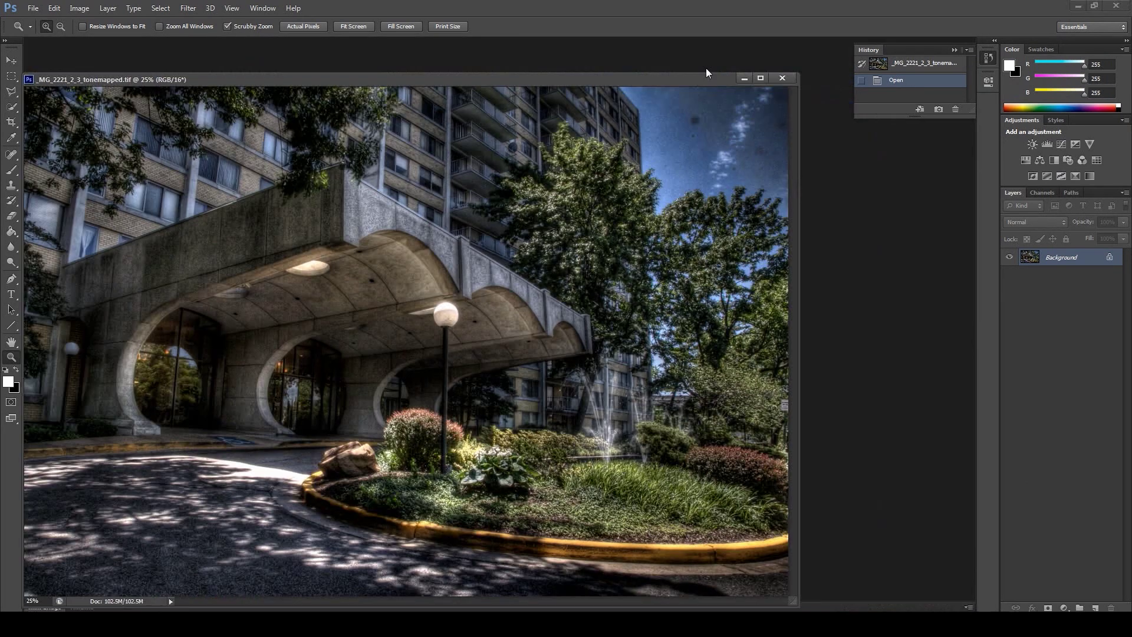
pyautogui.moveTo(675, 83); pyautogui.dragTo(593, 72)
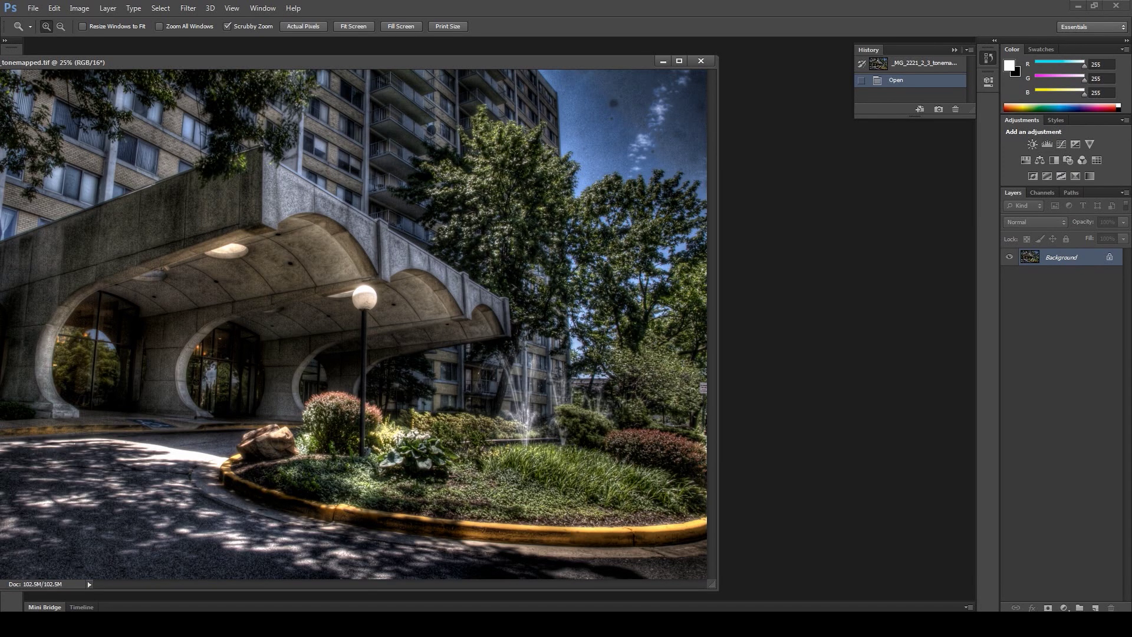
# - Bring _MG_2221.CR2 from the image viewer into Photoshop, check its sharpening and noise reduction in Camera Raw, and open it
pyautogui.click(1081, 393)
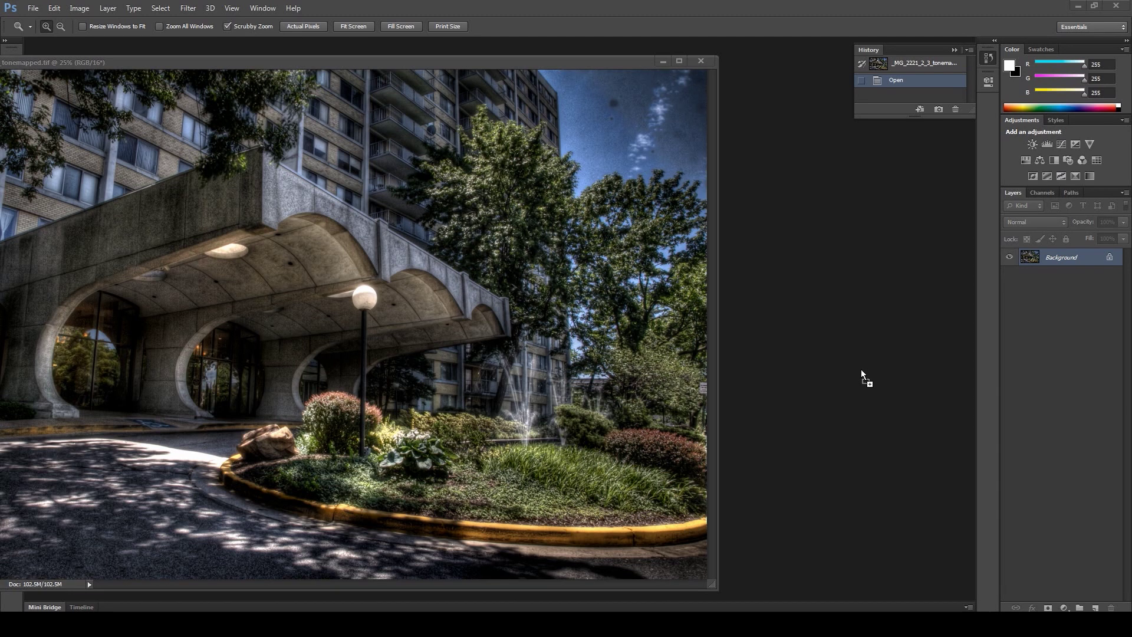
pyautogui.moveTo(861, 374); pyautogui.dragTo(861, 372)
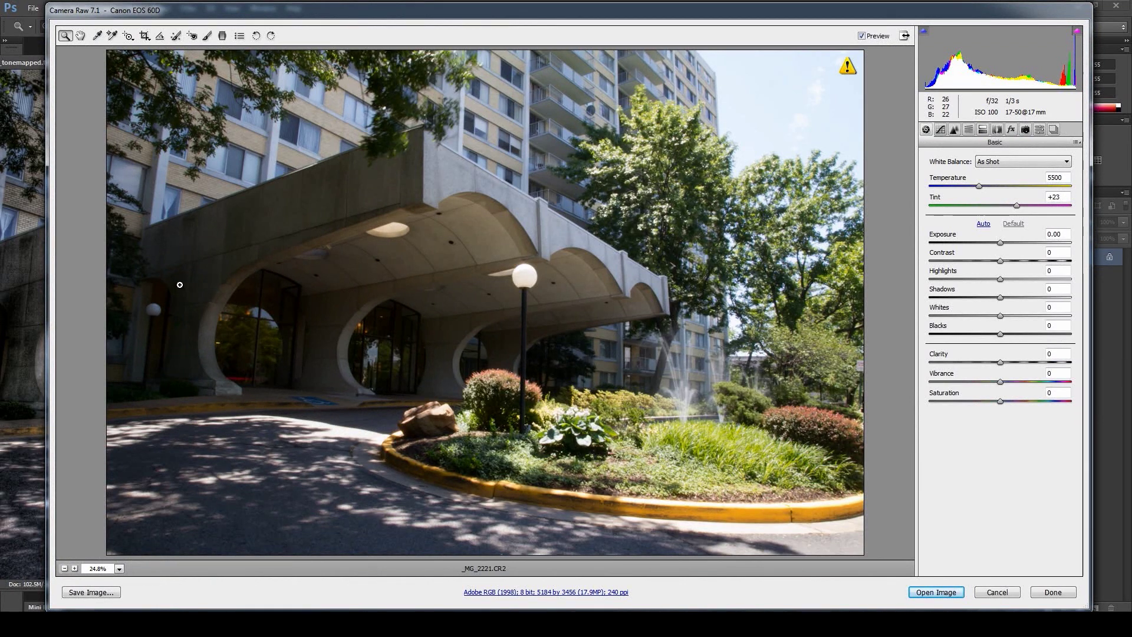
pyautogui.click(955, 130)
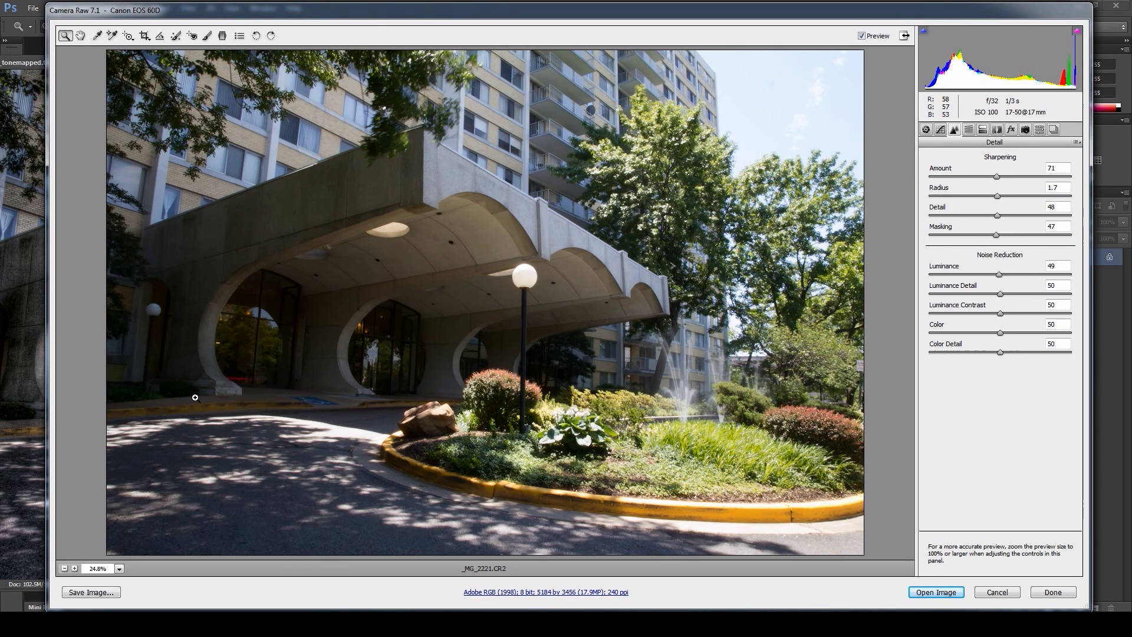
pyautogui.click(938, 593)
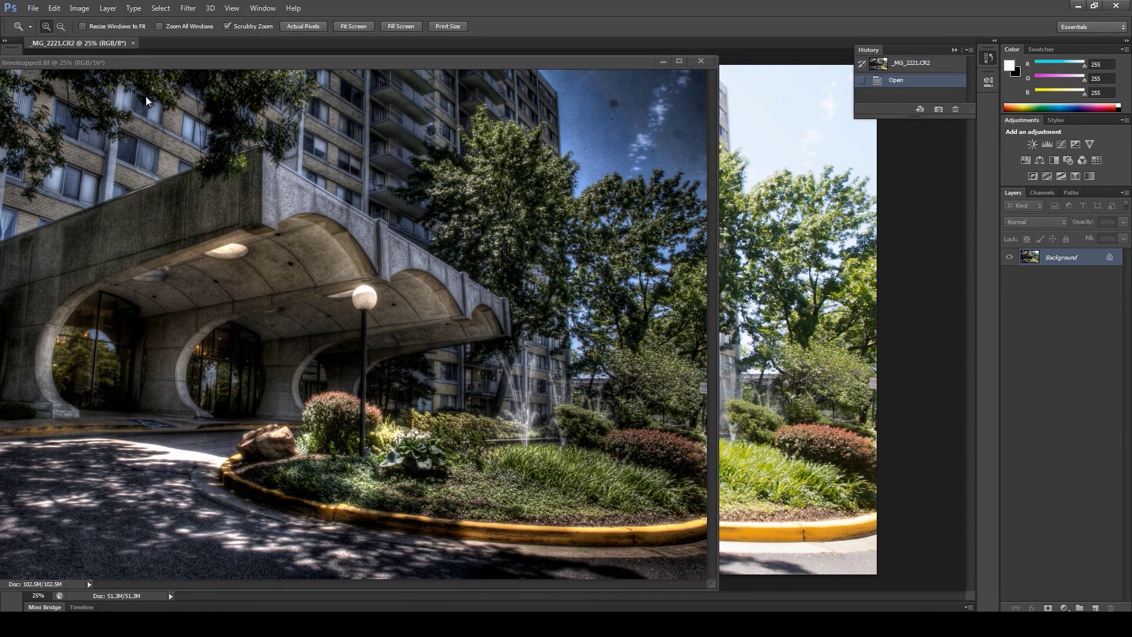
# - Float _MG_2221.CR2 in its own window for comparison with the tone-mapped image, and minimize the Photomatix and browser windows
pyautogui.moveTo(79, 43); pyautogui.dragTo(146, 100)
pyautogui.moveTo(269, 95); pyautogui.dragTo(341, 64)
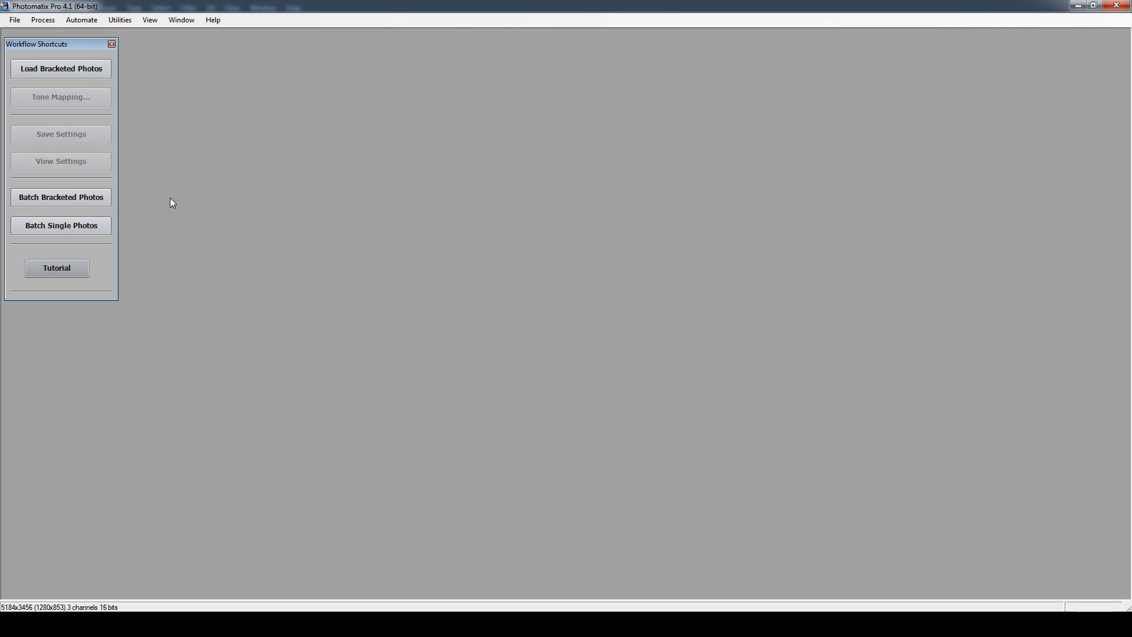
pyautogui.click(1078, 5)
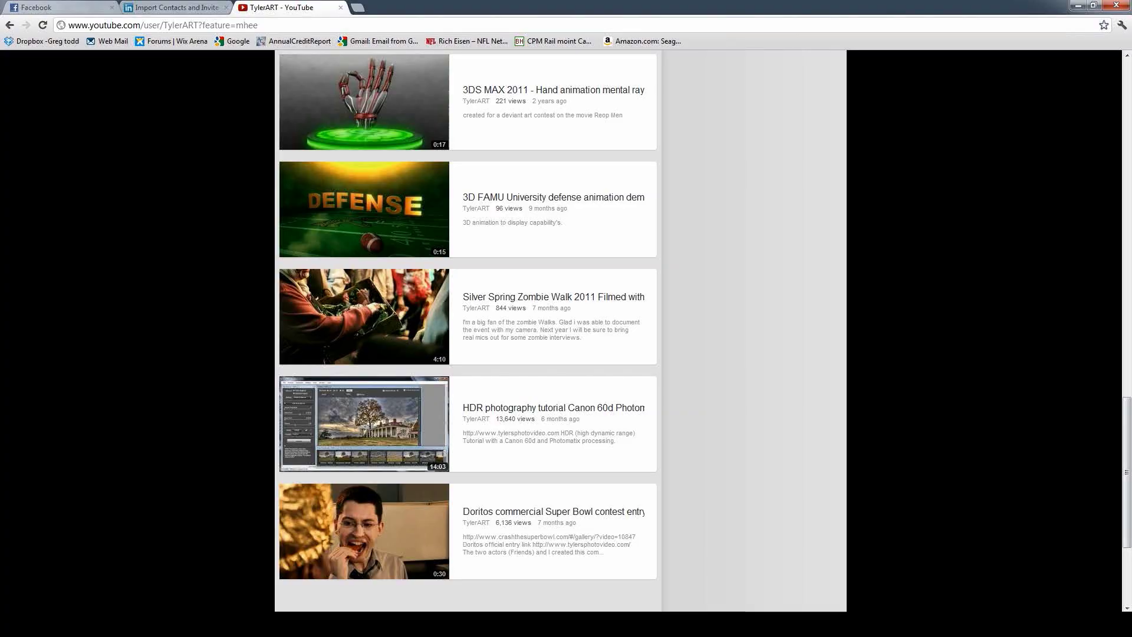
pyautogui.click(1082, 7)
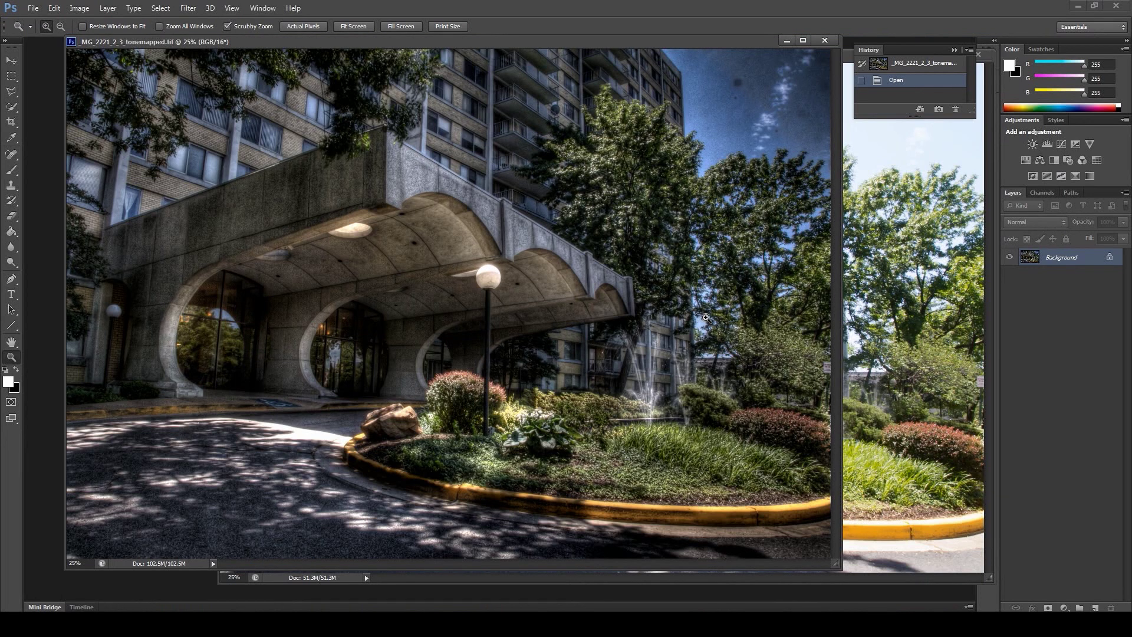
# - Start an HDR Toning adjustment on the _MG_2221.CR2 image and arrange the photo and dialog so both can be seen
pyautogui.click(918, 283)
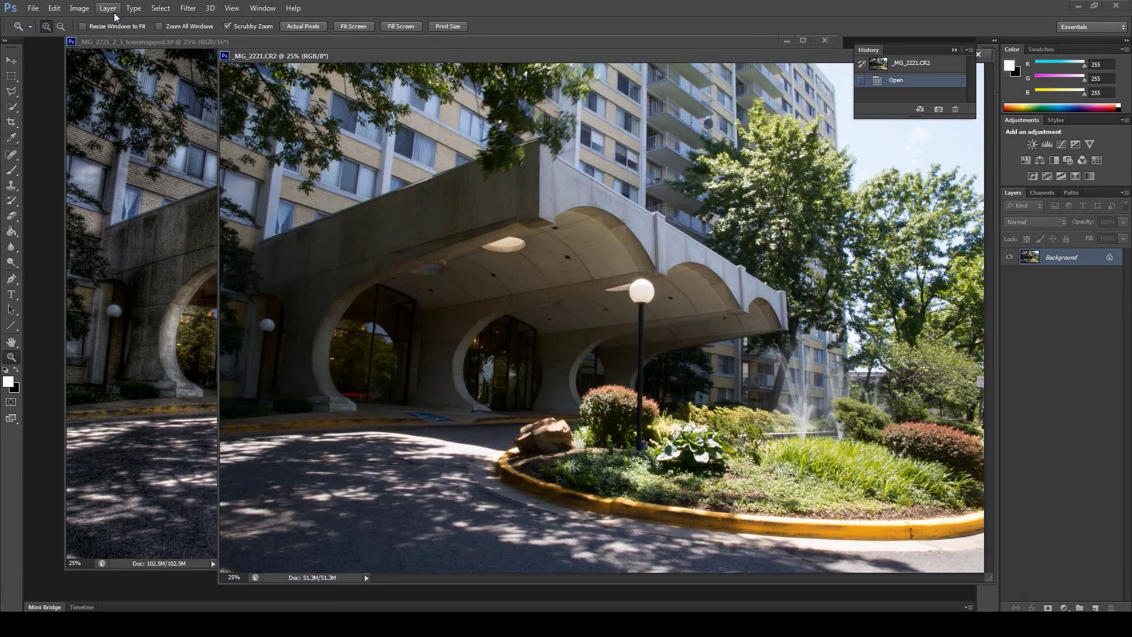
pyautogui.click(77, 8)
pyautogui.moveTo(83, 38)
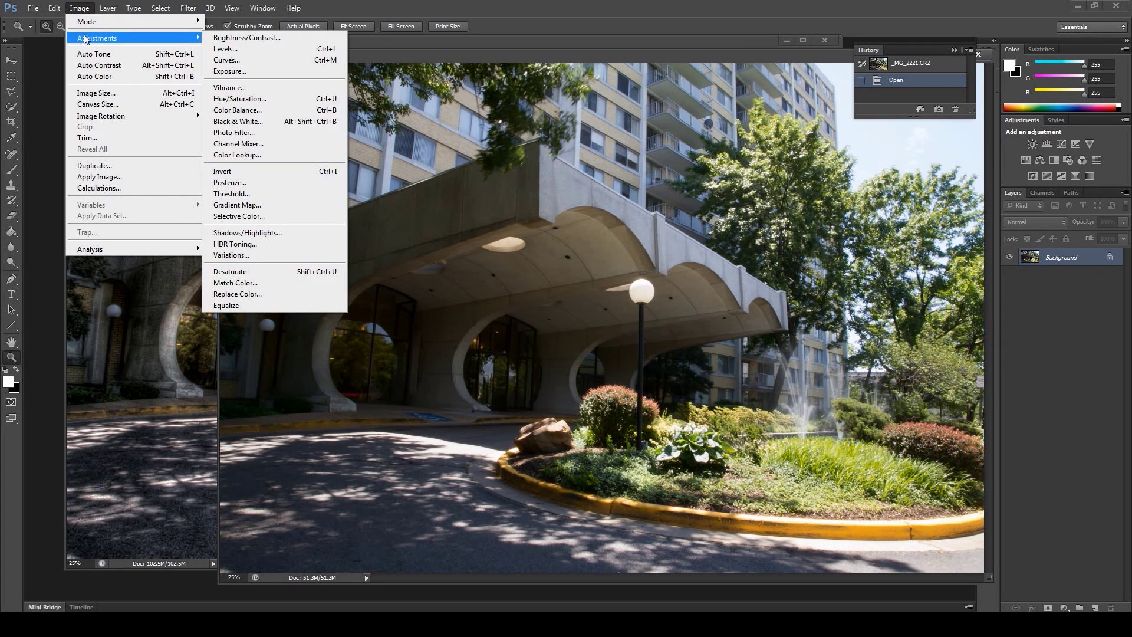
pyautogui.click(238, 244)
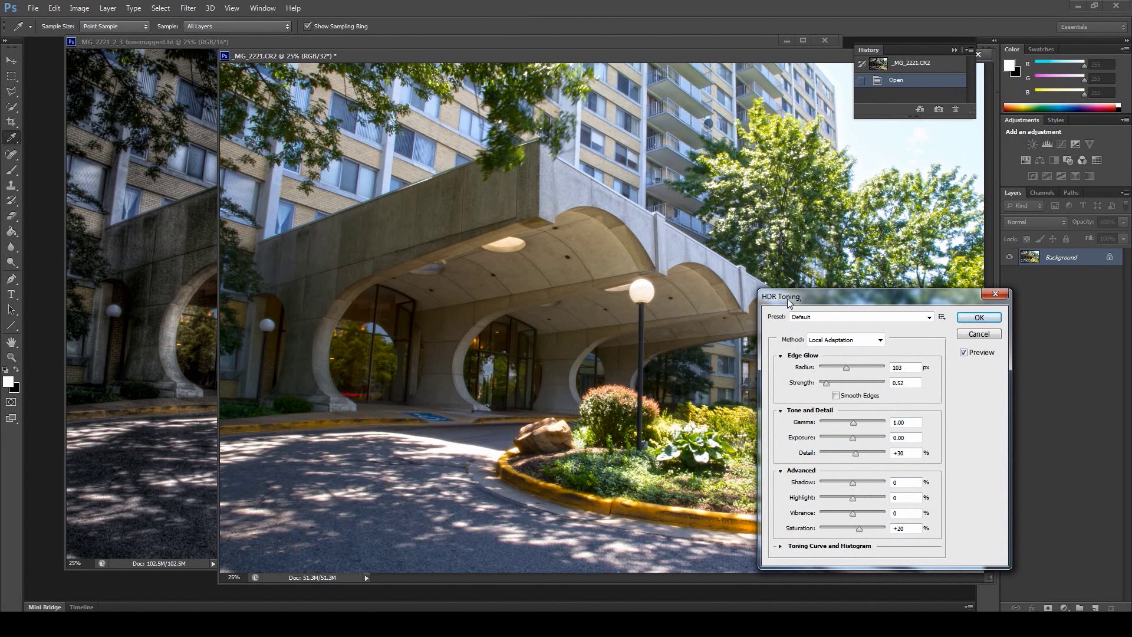
pyautogui.moveTo(789, 302); pyautogui.dragTo(808, 279)
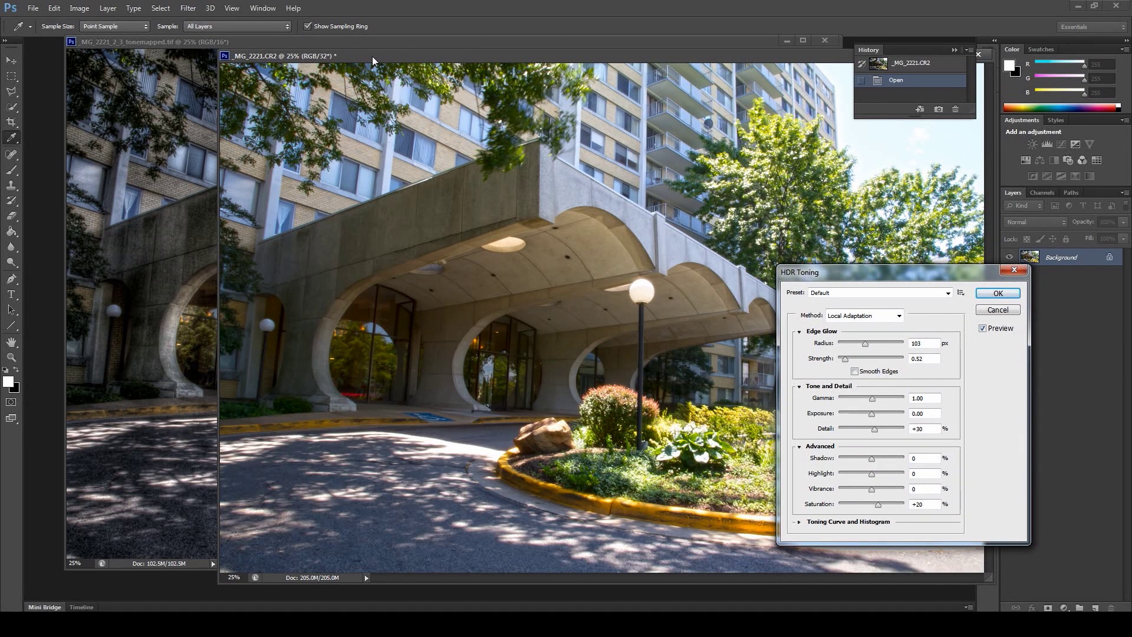
pyautogui.moveTo(373, 61); pyautogui.dragTo(430, 59)
pyautogui.moveTo(347, 59); pyautogui.dragTo(250, 63)
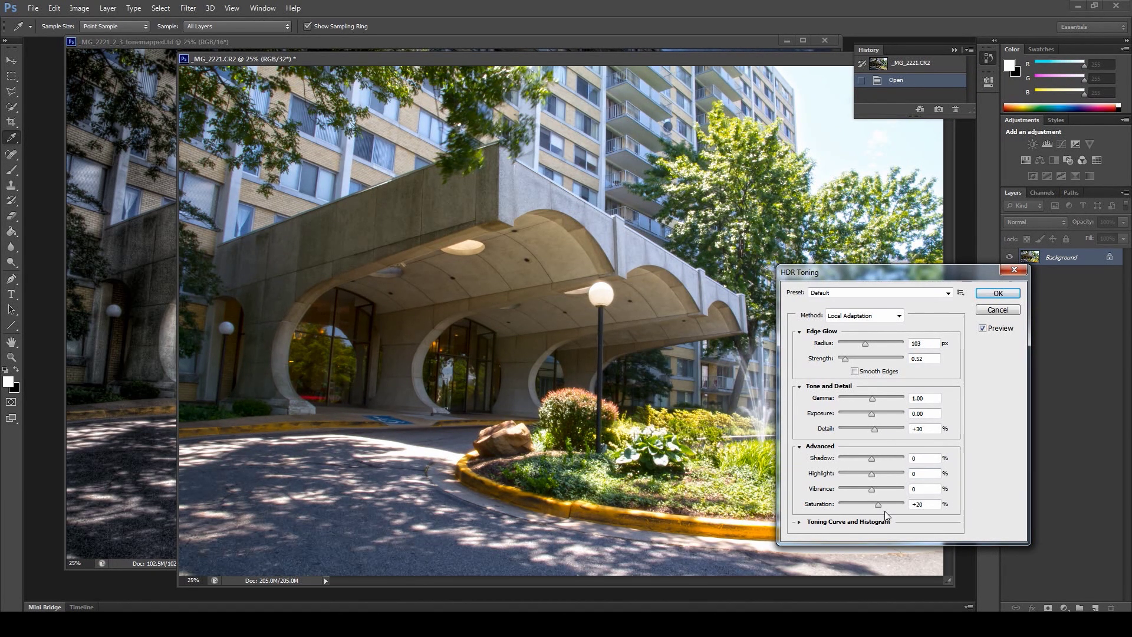
# - Set the HDR Toning Saturation to -12% and Detail to about +224%, moving the dialog to check different image areas
pyautogui.moveTo(878, 505); pyautogui.dragTo(868, 505)
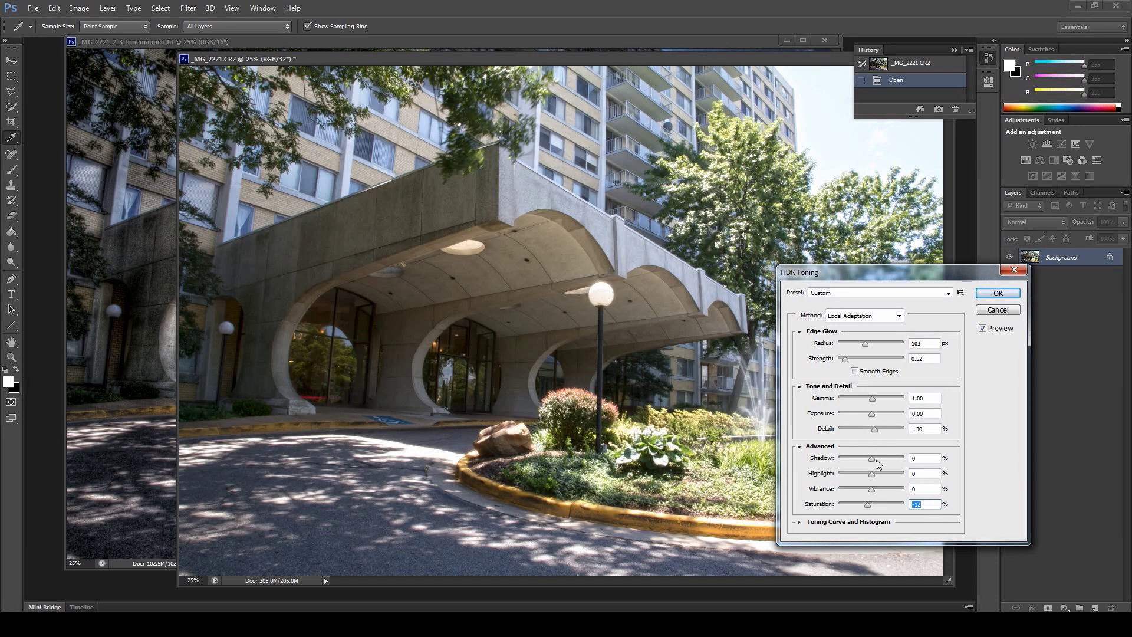
pyautogui.moveTo(876, 429); pyautogui.dragTo(896, 433)
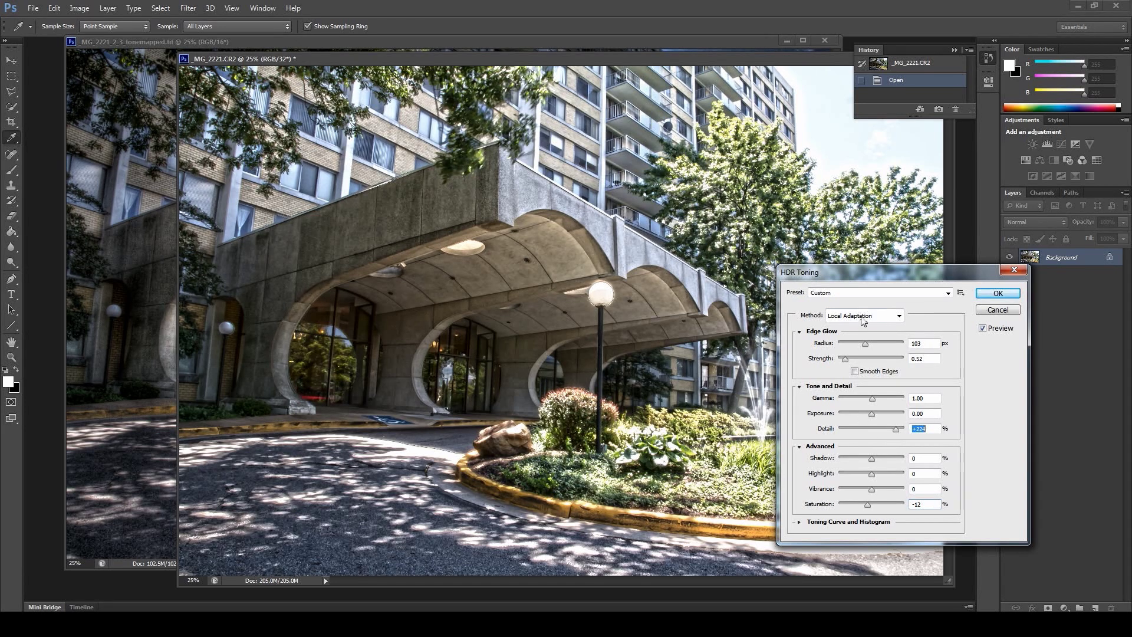
pyautogui.moveTo(866, 270); pyautogui.dragTo(627, 394)
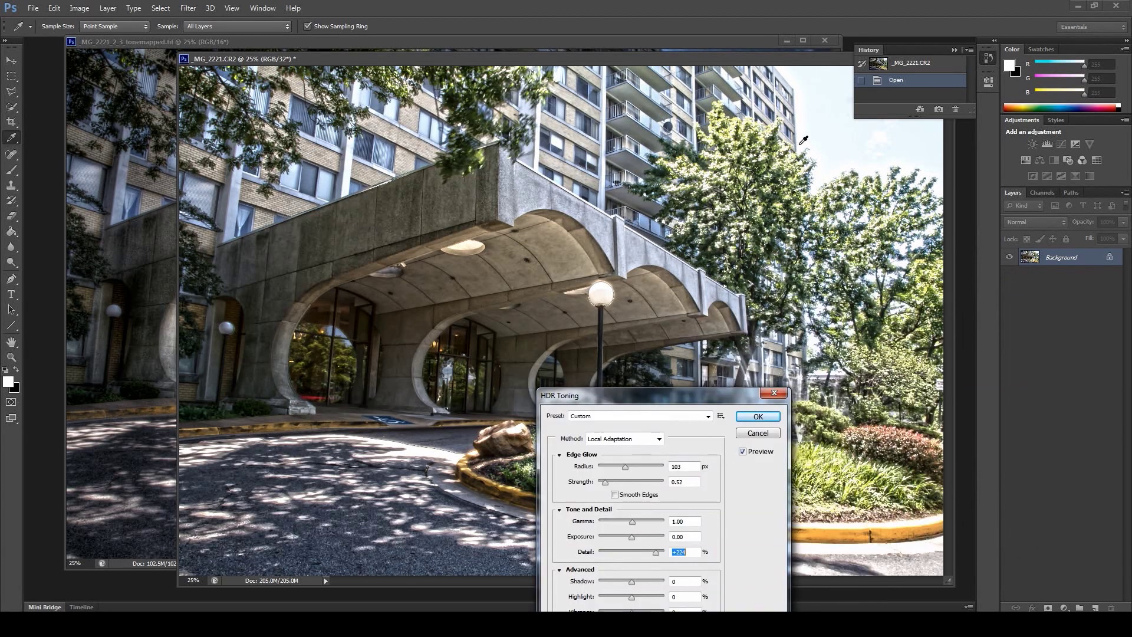
pyautogui.moveTo(659, 402); pyautogui.dragTo(326, 225)
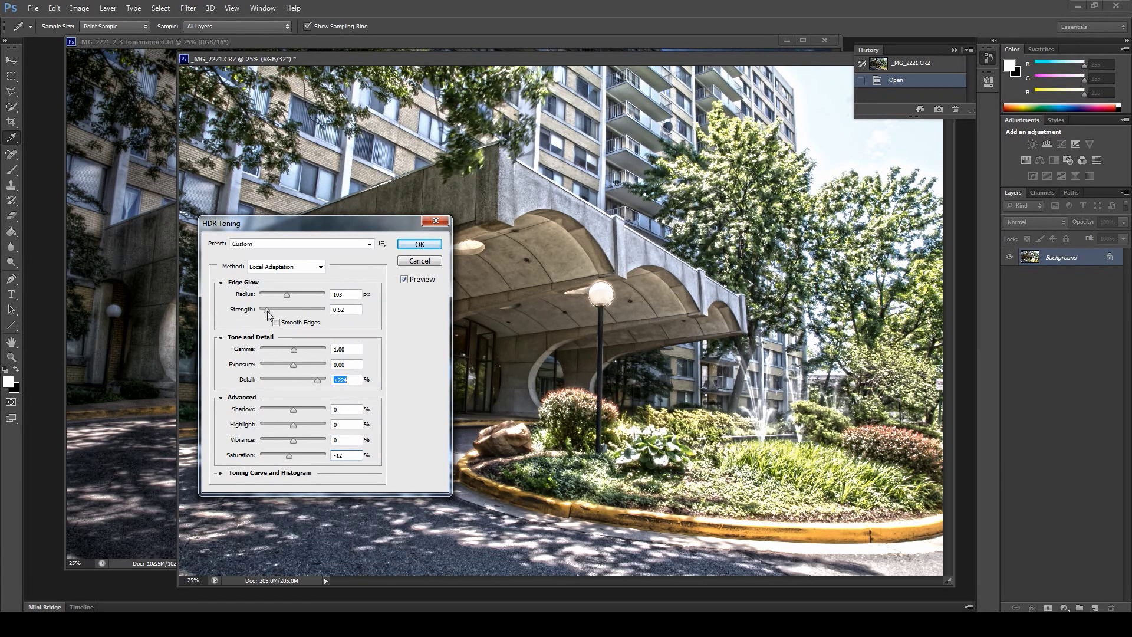
# - Raise the HDR Toning edge glow Strength to 0.73 and move the dialog to check the covered areas of the photo
pyautogui.moveTo(268, 309); pyautogui.dragTo(270, 310)
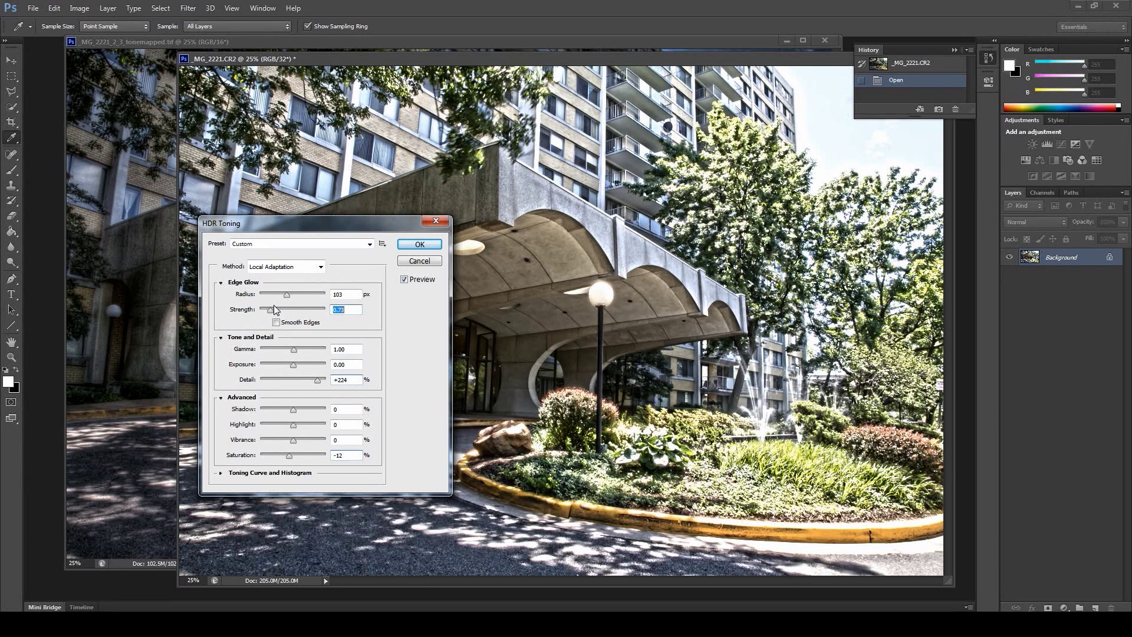
pyautogui.moveTo(272, 224); pyautogui.dragTo(666, 256)
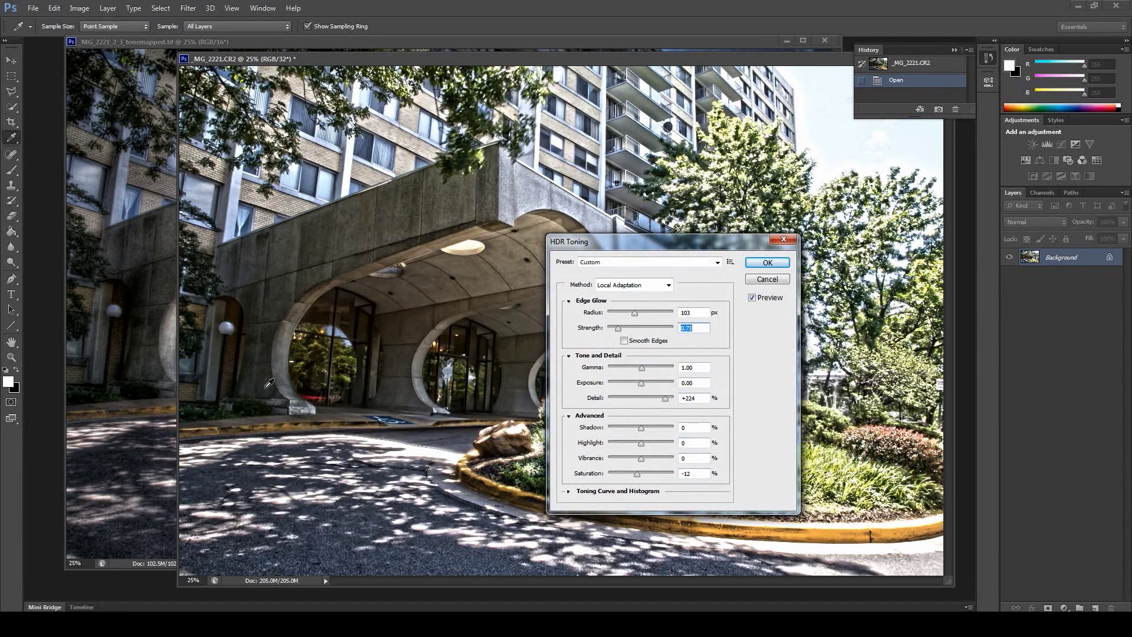
pyautogui.moveTo(752, 242); pyautogui.dragTo(1082, 231)
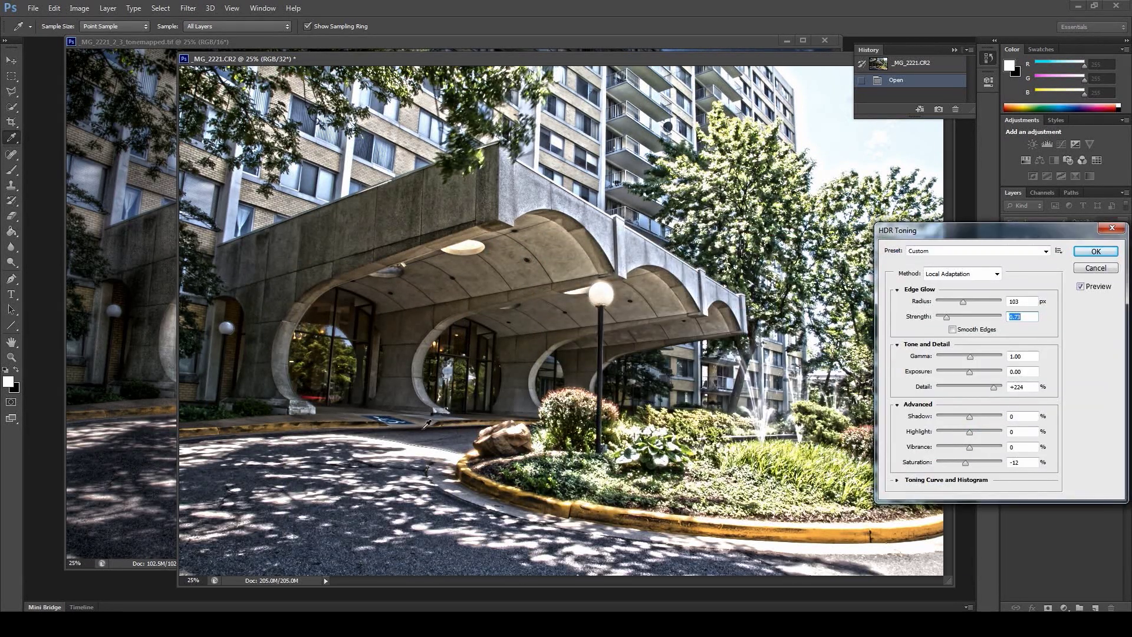
pyautogui.moveTo(957, 241); pyautogui.dragTo(922, 246)
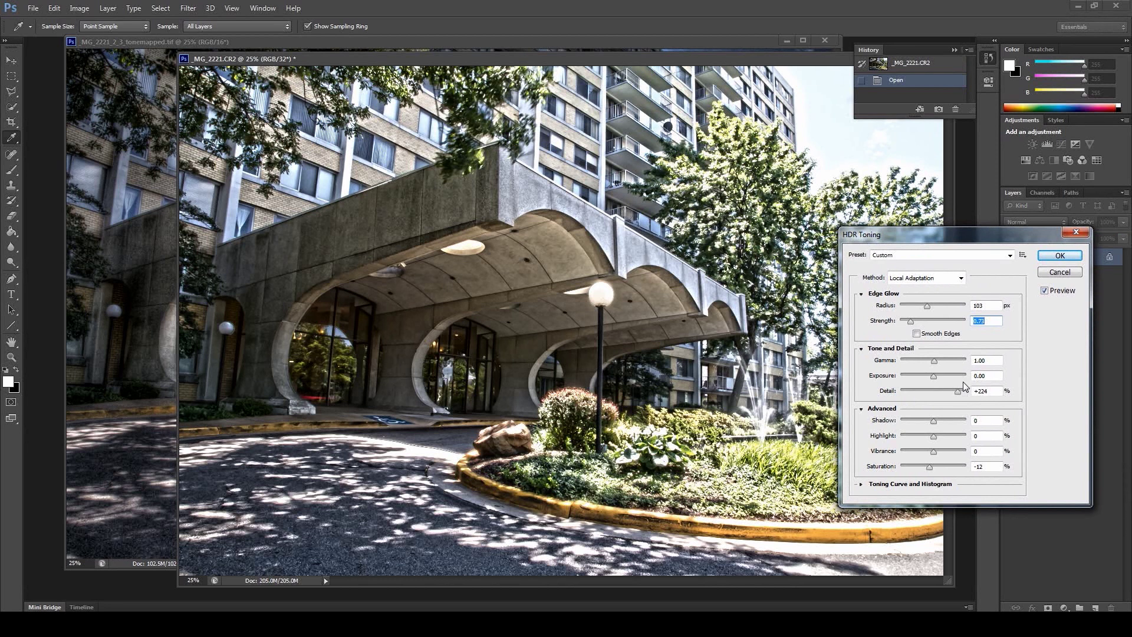
# - Set the HDR Toning Detail to +262%, Shadow to +24%, Gamma to 1.15 and Strength to about 0.87, and apply the adjustment
pyautogui.moveTo(958, 391); pyautogui.dragTo(942, 422)
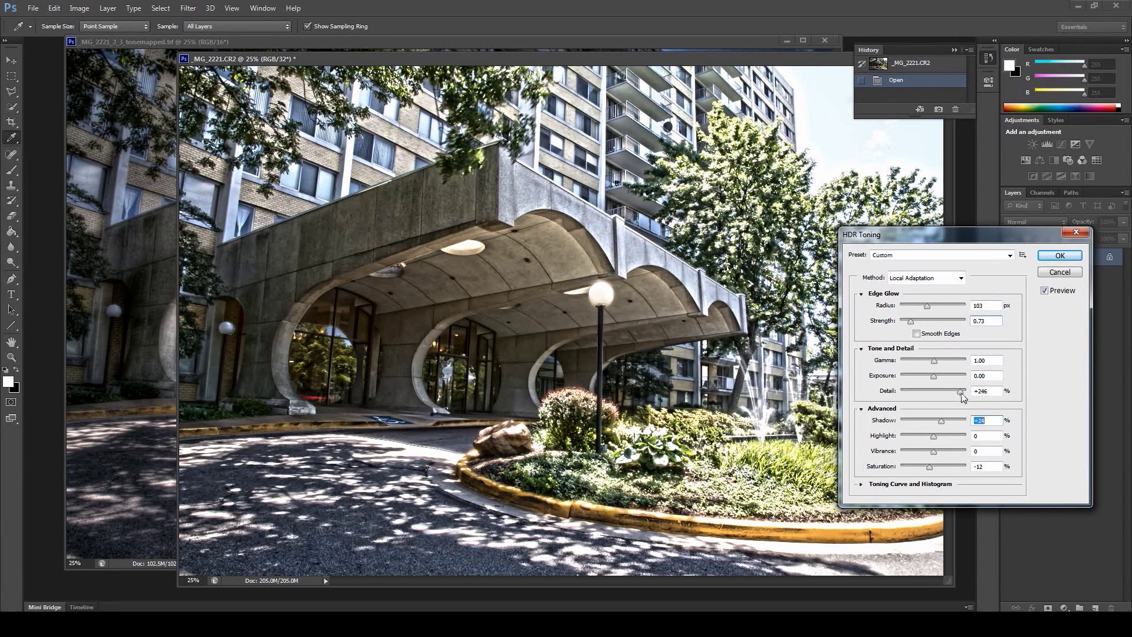
pyautogui.moveTo(935, 361); pyautogui.dragTo(931, 362)
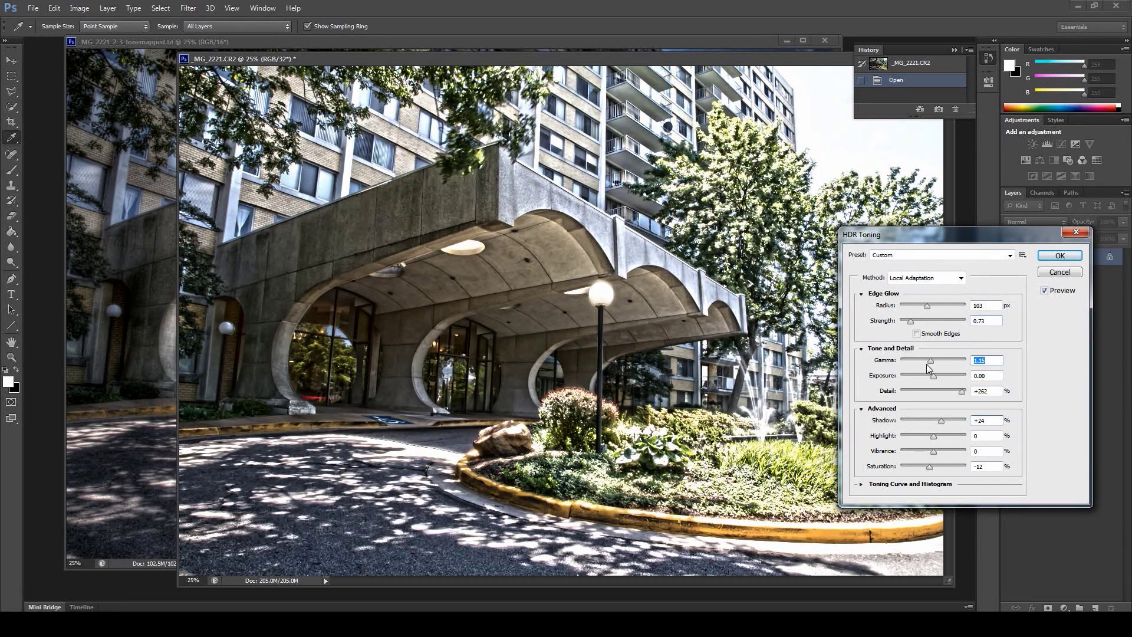
pyautogui.click(913, 322)
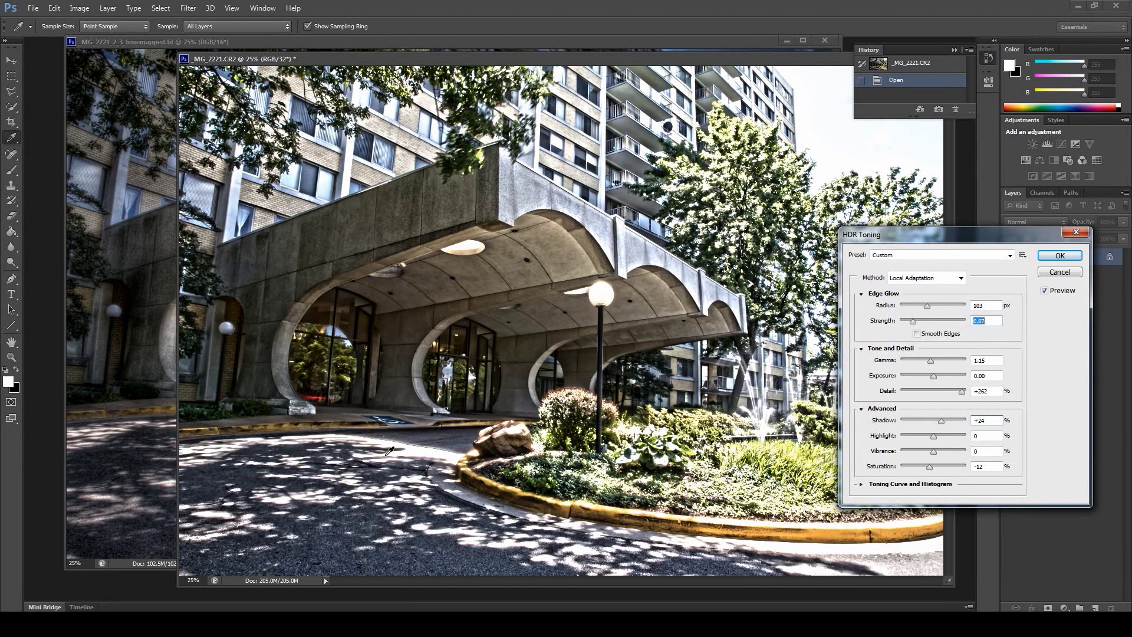
pyautogui.click(1059, 256)
# - Copy the entire toned _MG_2221.CR2 image and paste it as a new layer into _MG_2221_2_3_tonemapped.tif, accepting the color profile conversion
pyautogui.press('z')
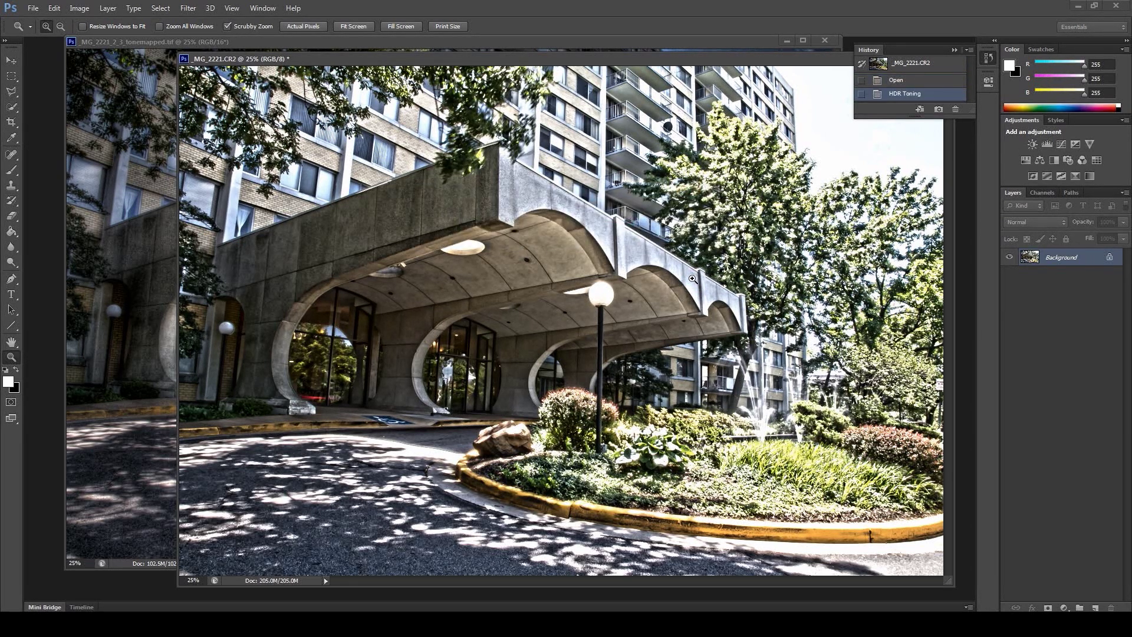
pyautogui.click(160, 8)
pyautogui.click(170, 26)
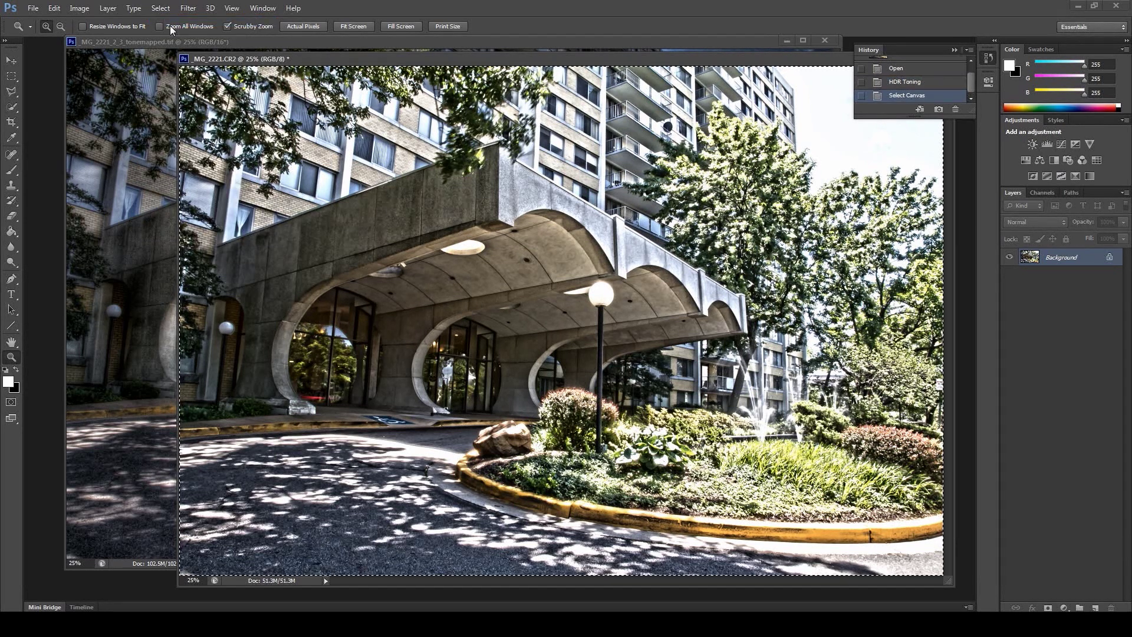
pyautogui.click(161, 41)
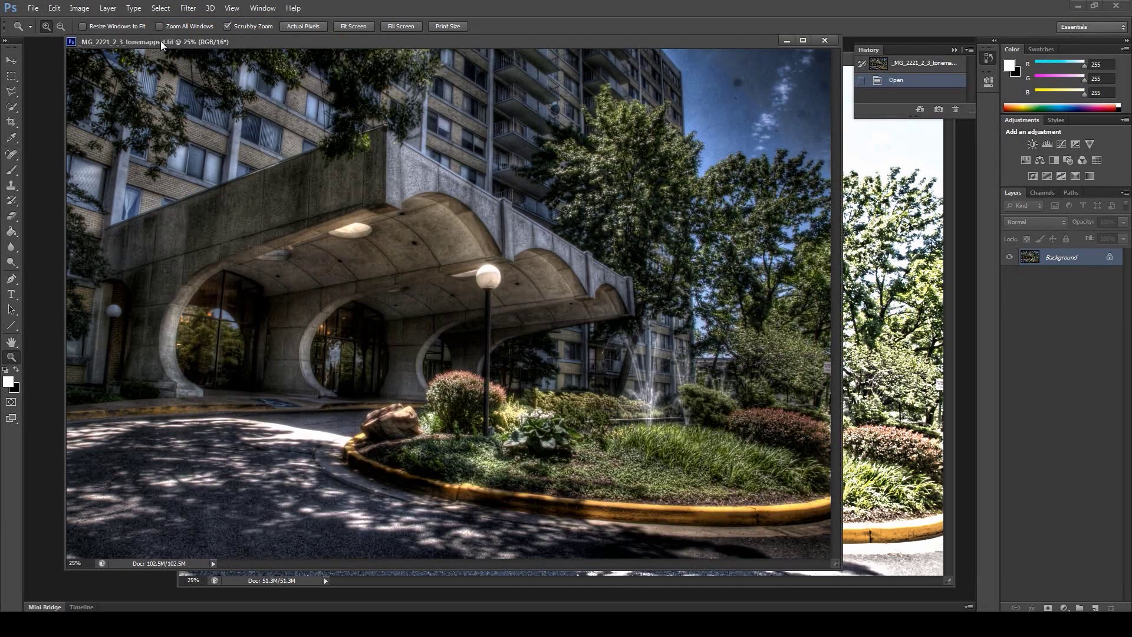
pyautogui.hotkey('ctrl', 'v')
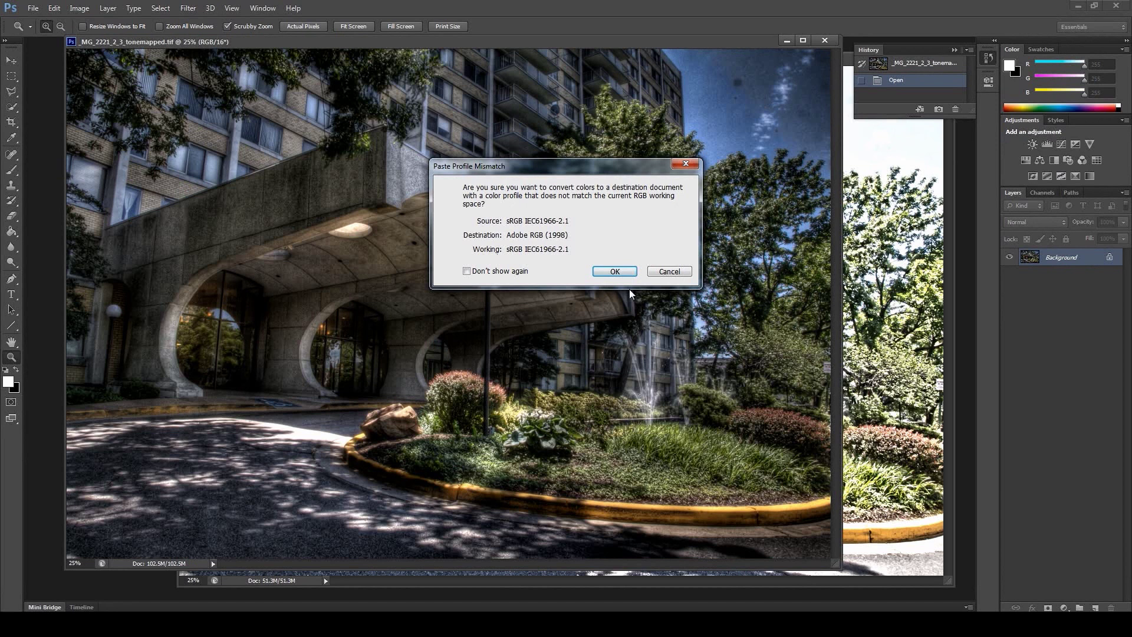
pyautogui.click(617, 272)
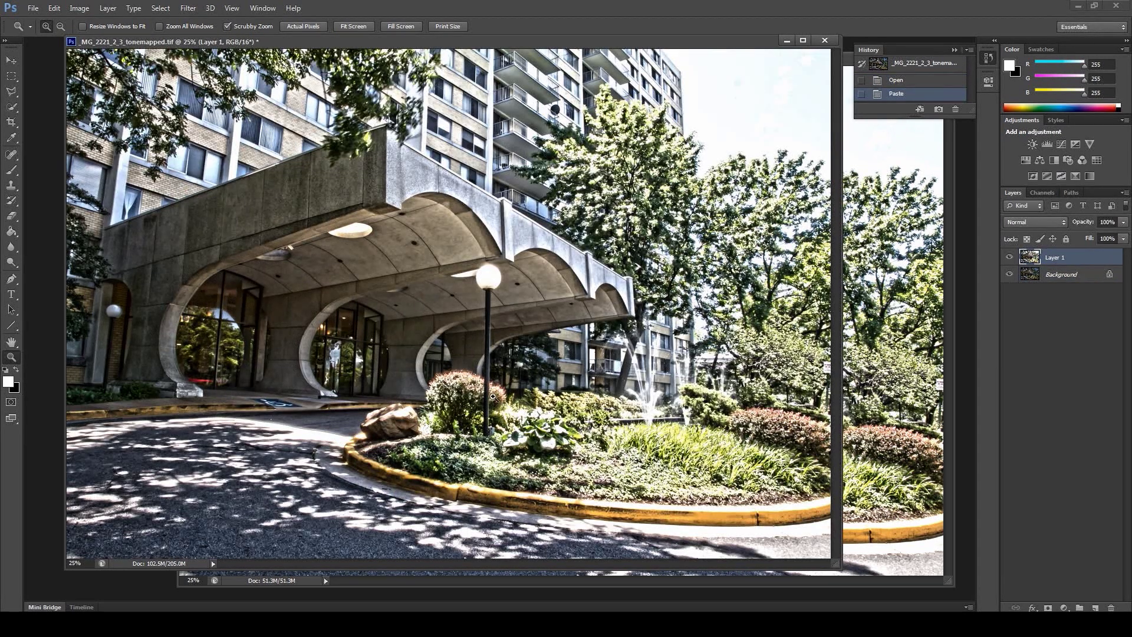
# - Toggle the visibility of Layer 1 to compare the Photoshop toning with the Photomatix image beneath
pyautogui.click(1009, 257)
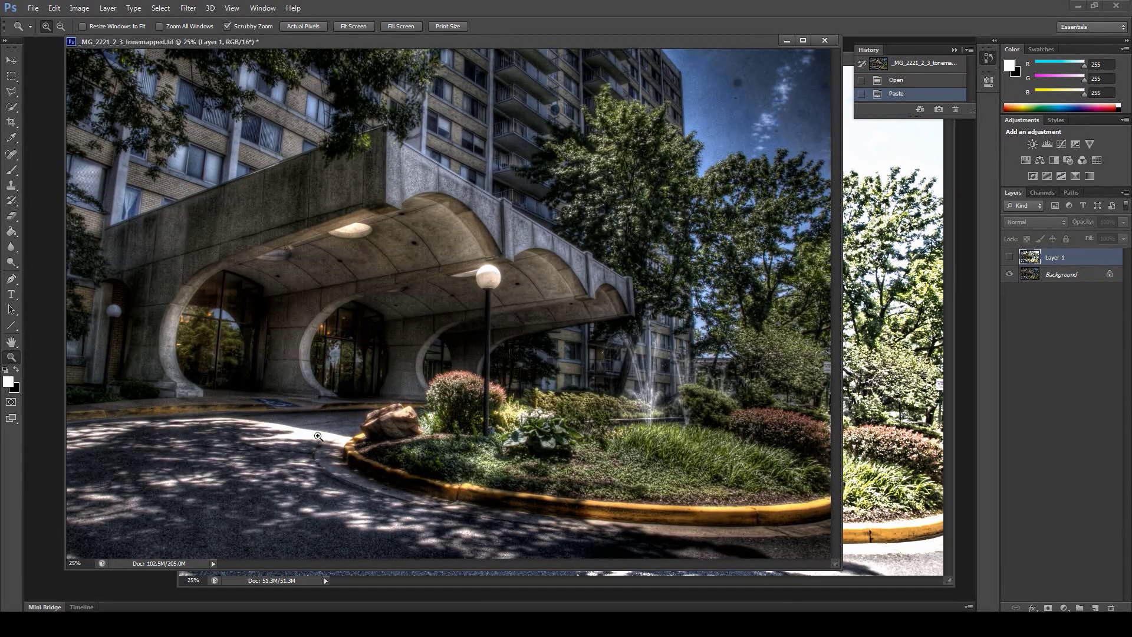
pyautogui.click(1009, 258)
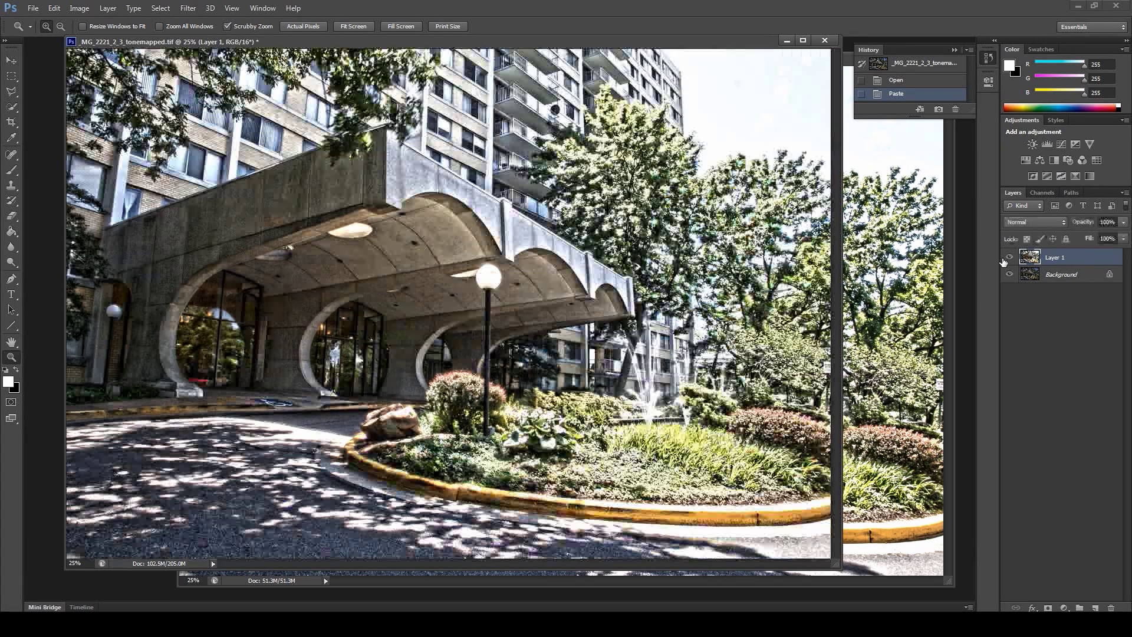
pyautogui.hotkey('ctrl', '-')
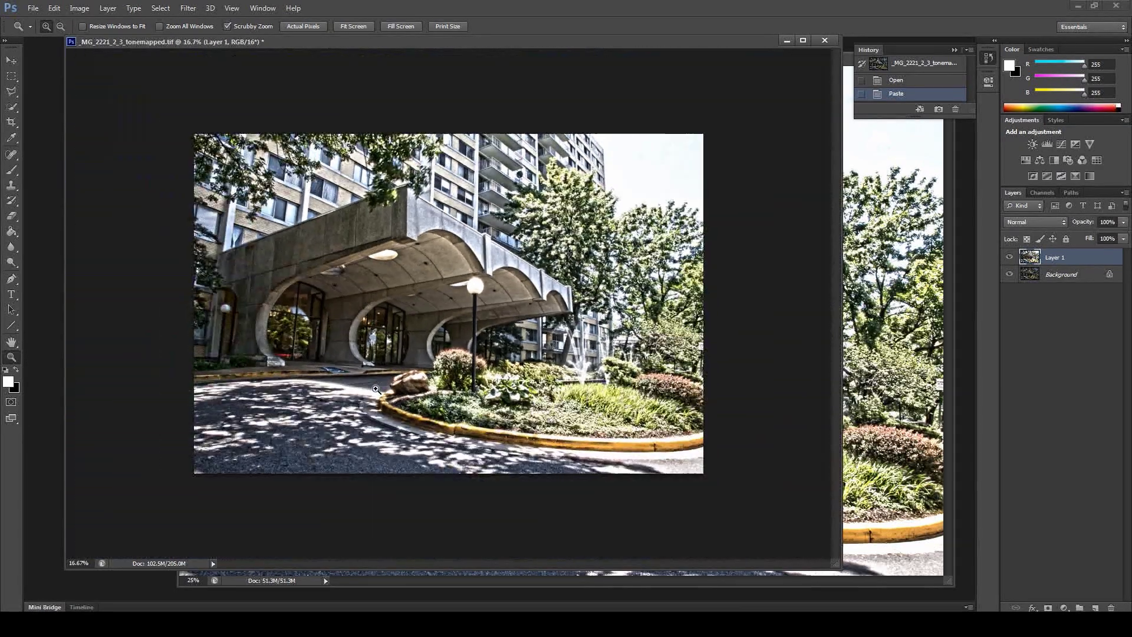
pyautogui.click(1008, 257)
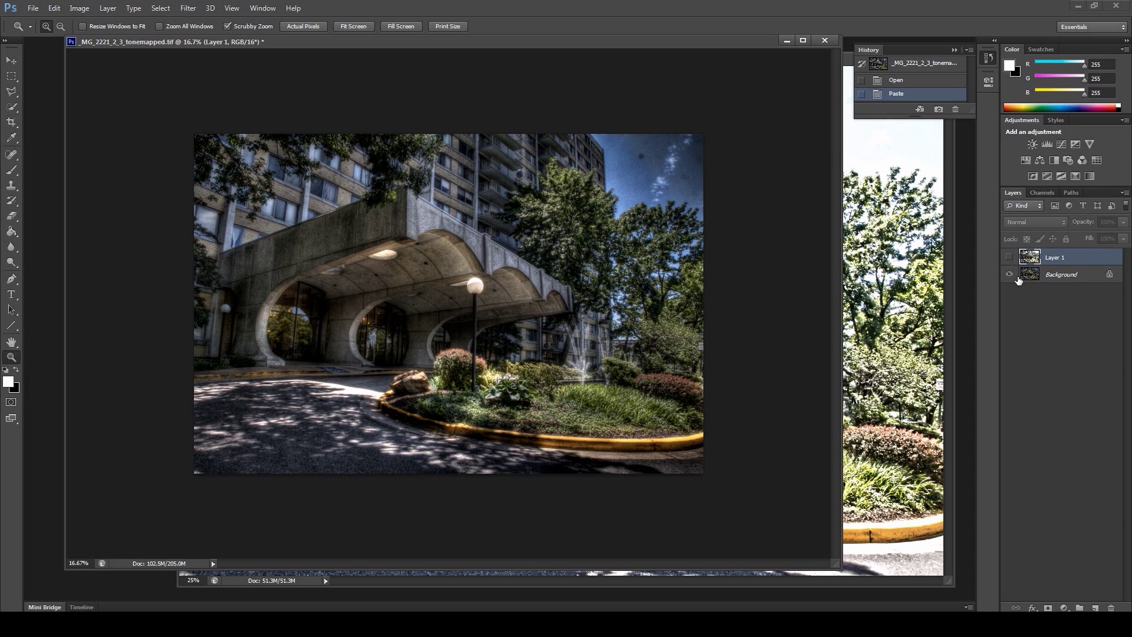
# - Replace the locked Background layer with an unlocked duplicate, and leave only Layer 1 visible
pyautogui.moveTo(1052, 276); pyautogui.dragTo(1095, 607)
pyautogui.moveTo(1053, 292); pyautogui.dragTo(1112, 607)
pyautogui.click(1009, 274)
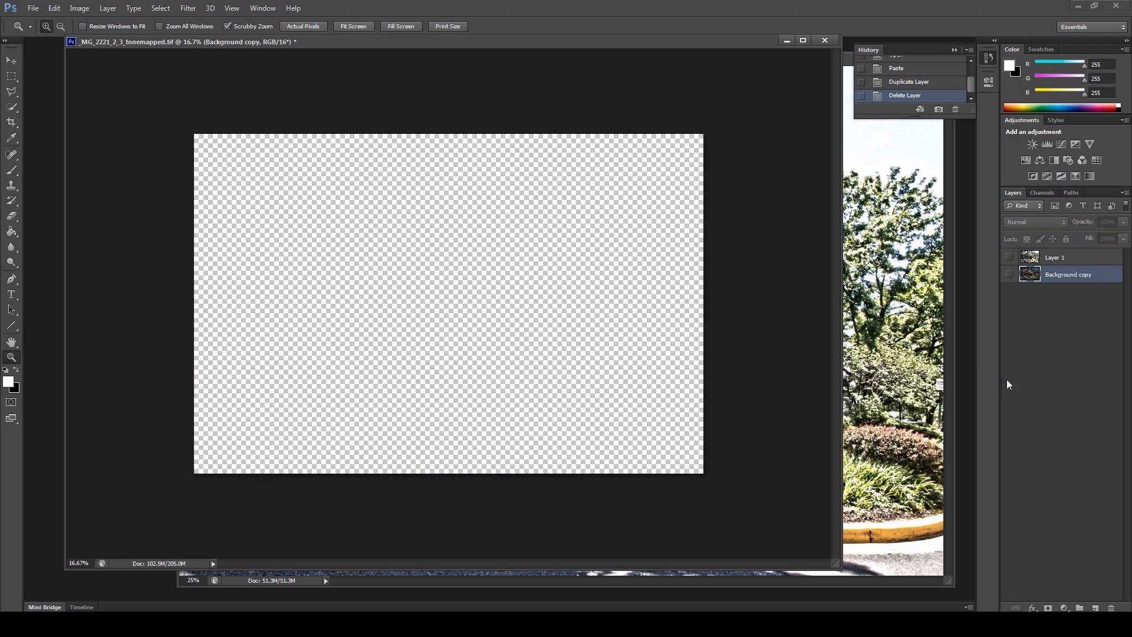
pyautogui.click(1009, 274)
pyautogui.click(1009, 274)
pyautogui.click(1010, 258)
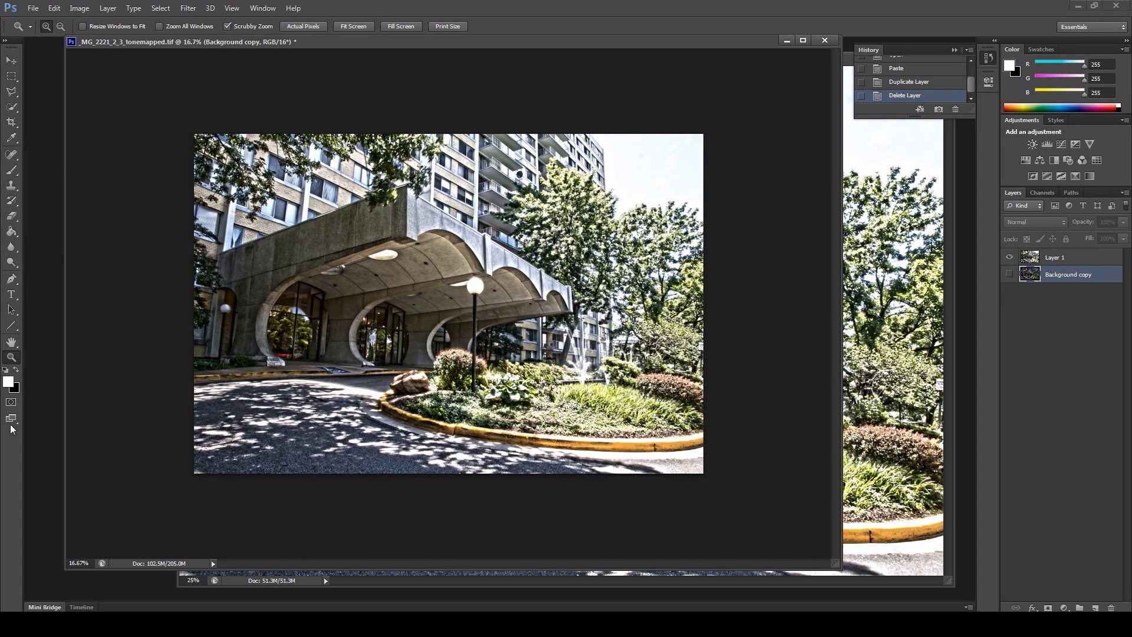
# - Select Layer 1 and set up the Eraser with a soft 600 px brush
pyautogui.click(12, 215)
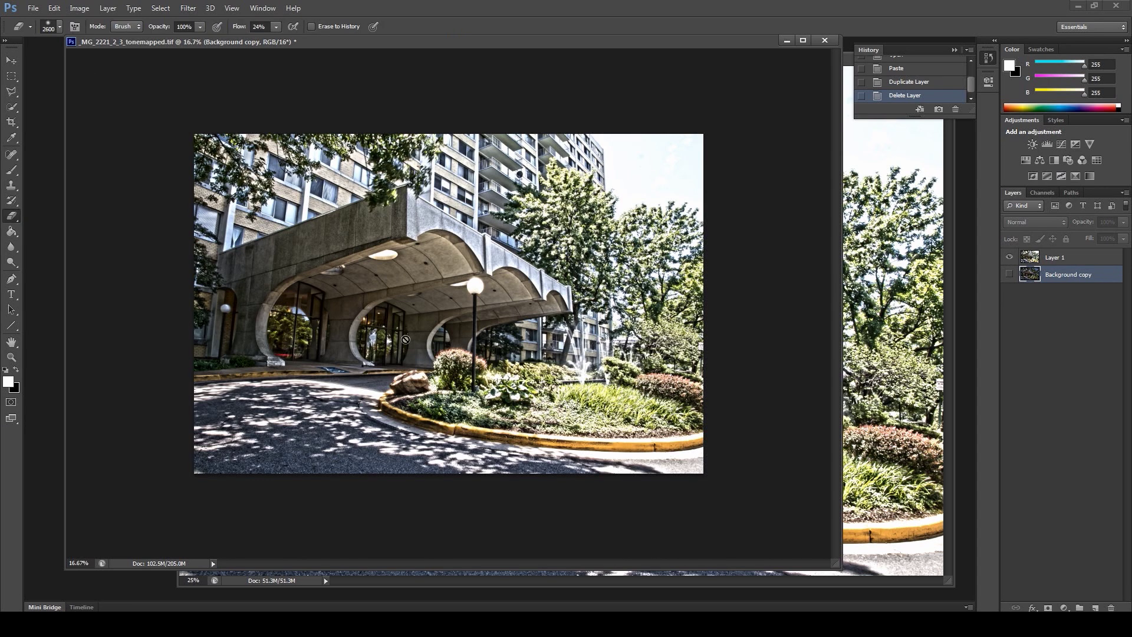
pyautogui.click(1055, 258)
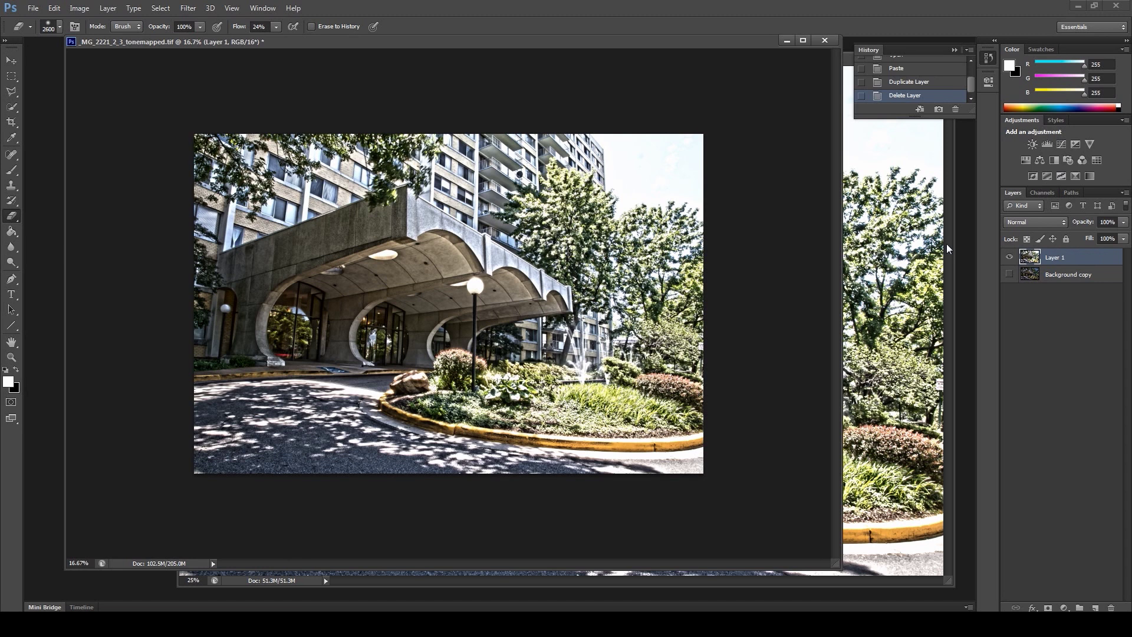
pyautogui.press('o')
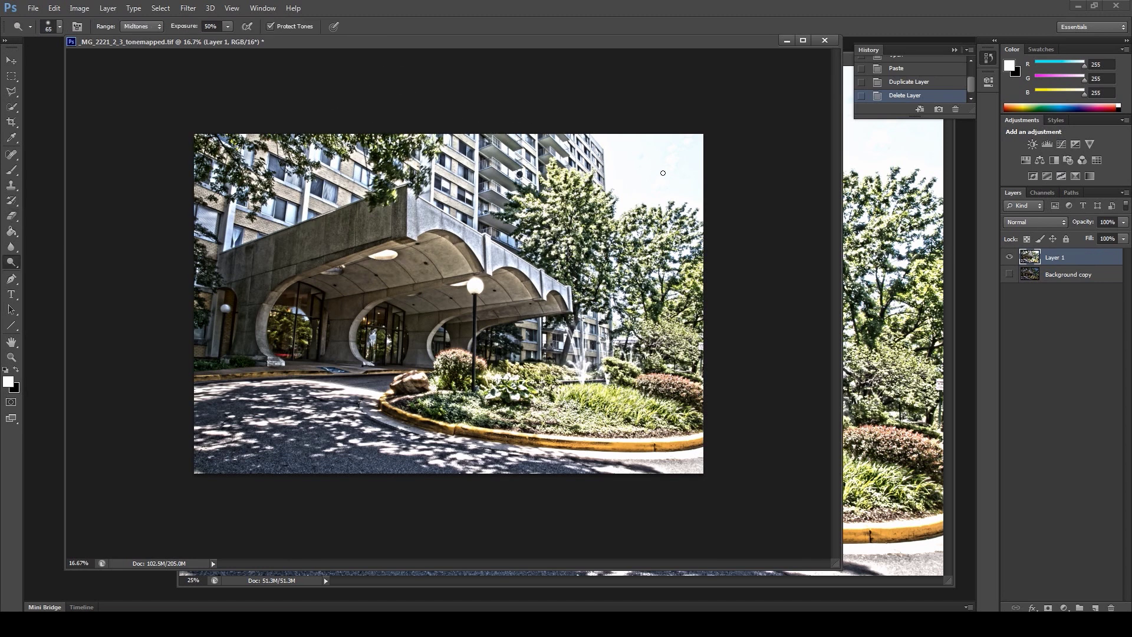
pyautogui.press('p')
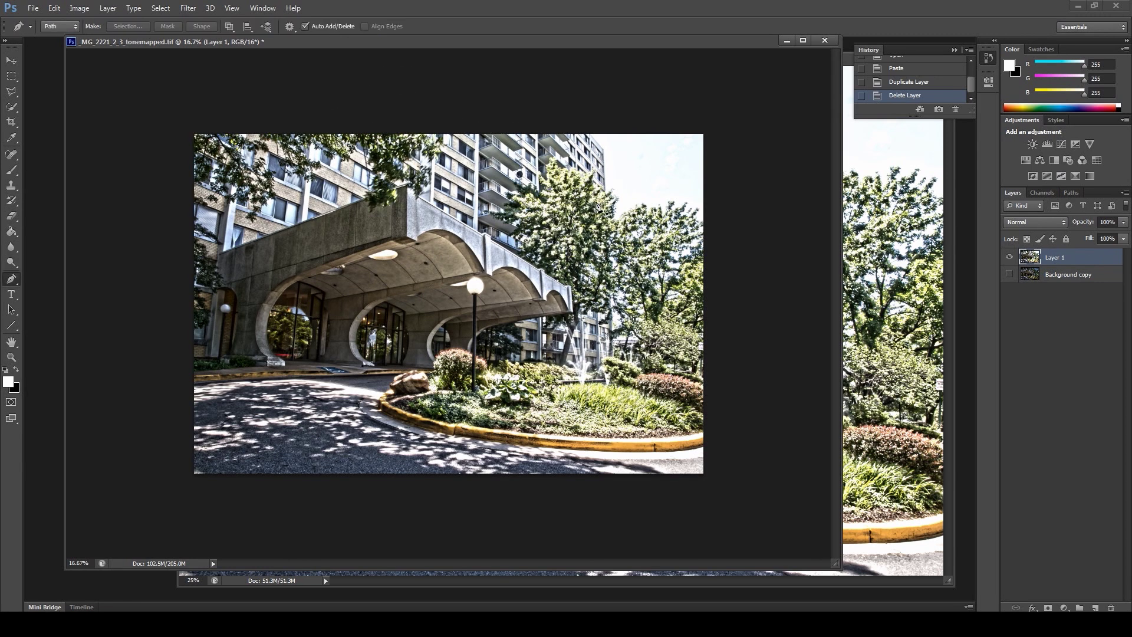
pyautogui.click(13, 217)
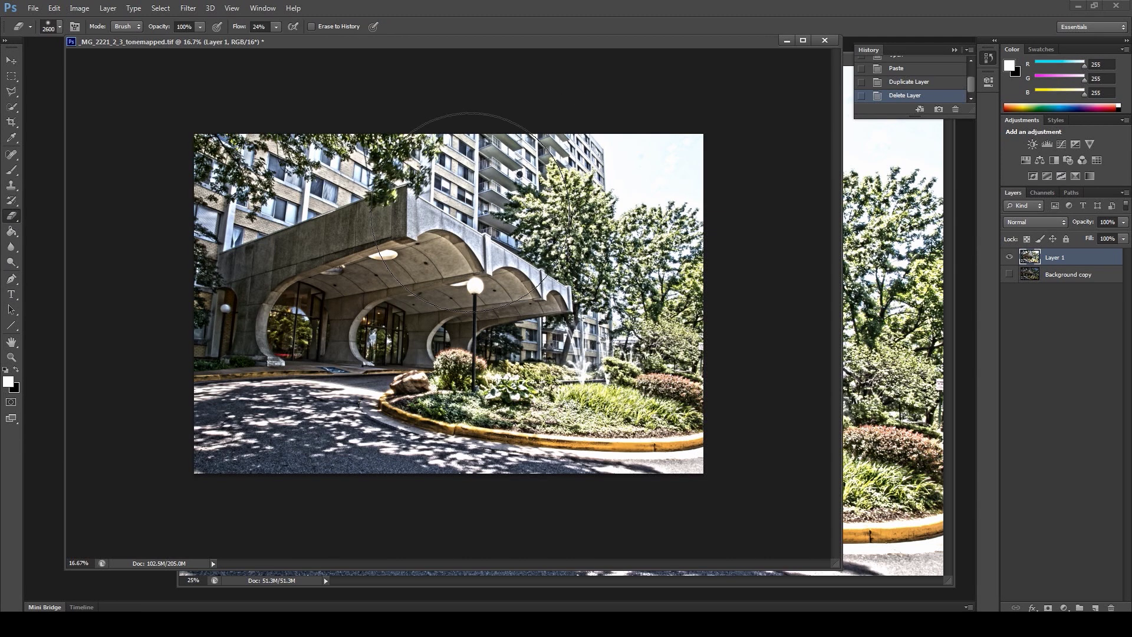
pyautogui.click(59, 27)
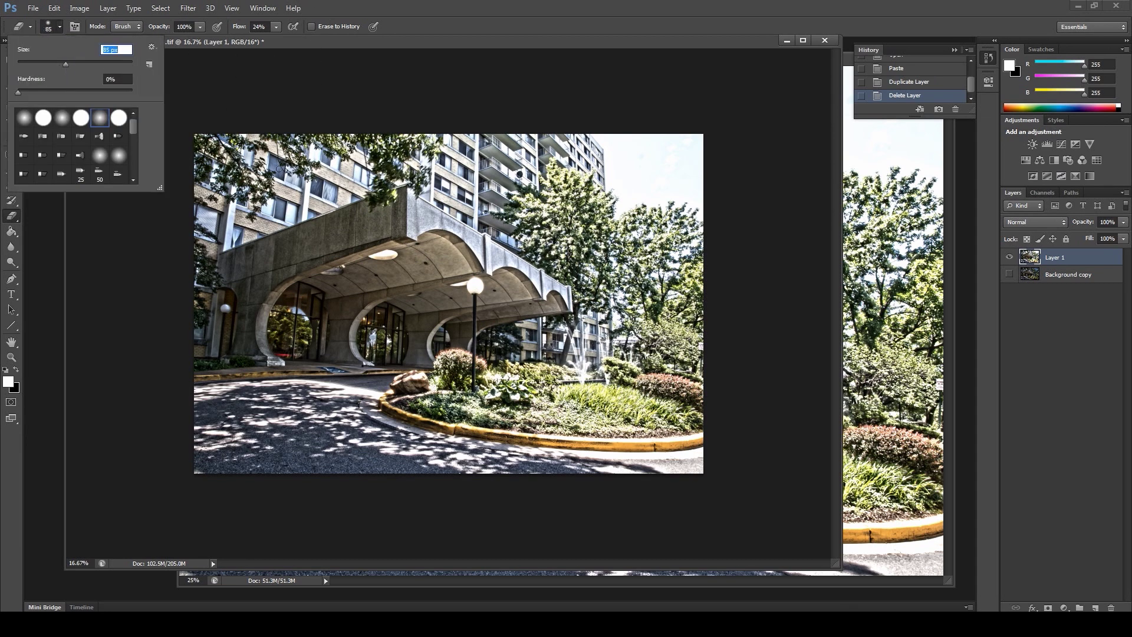
pyautogui.moveTo(87, 63); pyautogui.dragTo(97, 63)
pyautogui.click(461, 42)
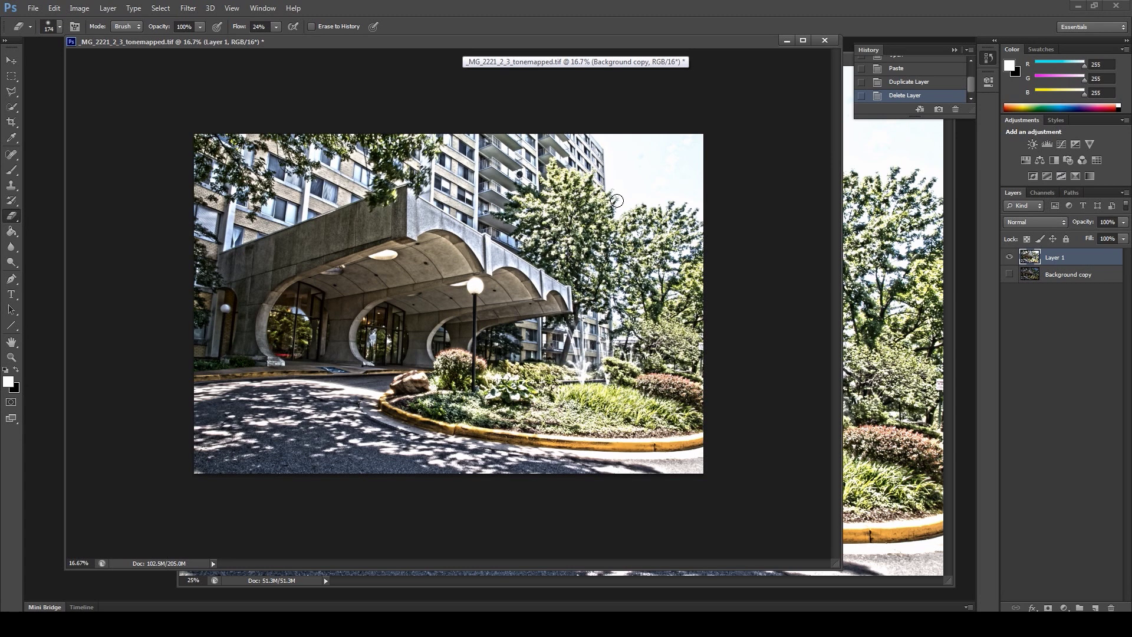
pyautogui.press(']')
pyautogui.press(']')
pyautogui.press(']')
pyautogui.press(']')
pyautogui.press(']')
pyautogui.press(']')
pyautogui.press(']')
pyautogui.press(']')
pyautogui.press(']')
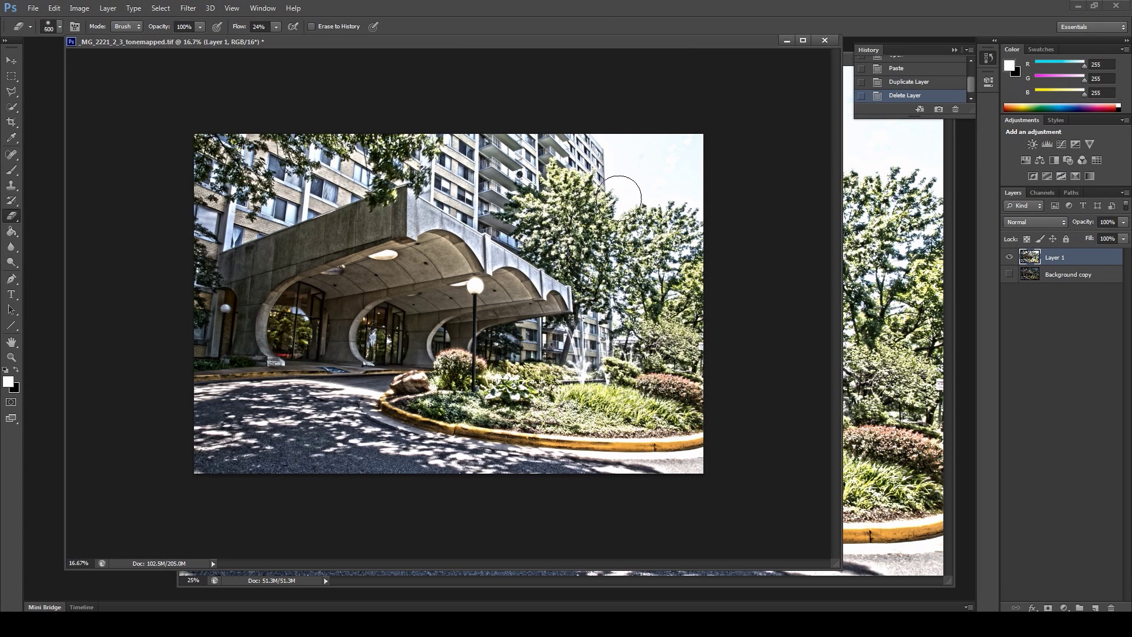
# - Erase the sky, treetops, upper building and the garden area of Layer 1, enlarging the brush partway
pyautogui.moveTo(652, 182)
pyautogui.mouseDown()
pyautogui.moveTo(676, 192)
pyautogui.moveTo(652, 177)
pyautogui.moveTo(588, 187)
pyautogui.moveTo(530, 126)
pyautogui.moveTo(560, 236)
pyautogui.mouseUp()
pyautogui.press(']')
pyautogui.press(']')
pyautogui.press(']')
pyautogui.moveTo(407, 159)
pyautogui.mouseDown()
pyautogui.moveTo(458, 139)
pyautogui.moveTo(422, 114)
pyautogui.moveTo(427, 98)
pyautogui.moveTo(147, 181)
pyautogui.moveTo(172, 160)
pyautogui.moveTo(144, 183)
pyautogui.moveTo(444, 121)
pyautogui.moveTo(483, 140)
pyautogui.moveTo(470, 163)
pyautogui.moveTo(498, 187)
pyautogui.moveTo(758, 300)
pyautogui.mouseUp()
pyautogui.moveTo(715, 406)
pyautogui.mouseDown()
pyautogui.moveTo(608, 457)
pyautogui.moveTo(512, 389)
pyautogui.moveTo(475, 398)
pyautogui.mouseUp()
# - Partly erase the lamp globe and the canopy's ceiling light on Layer 1 with a smaller brush, down to 300 px
pyautogui.press('[')
pyautogui.press('[')
pyautogui.press('[')
pyautogui.press('[')
pyautogui.press('[')
pyautogui.press('[')
pyautogui.moveTo(472, 289); pyautogui.dragTo(475, 286)
pyautogui.press('[')
pyautogui.press('[')
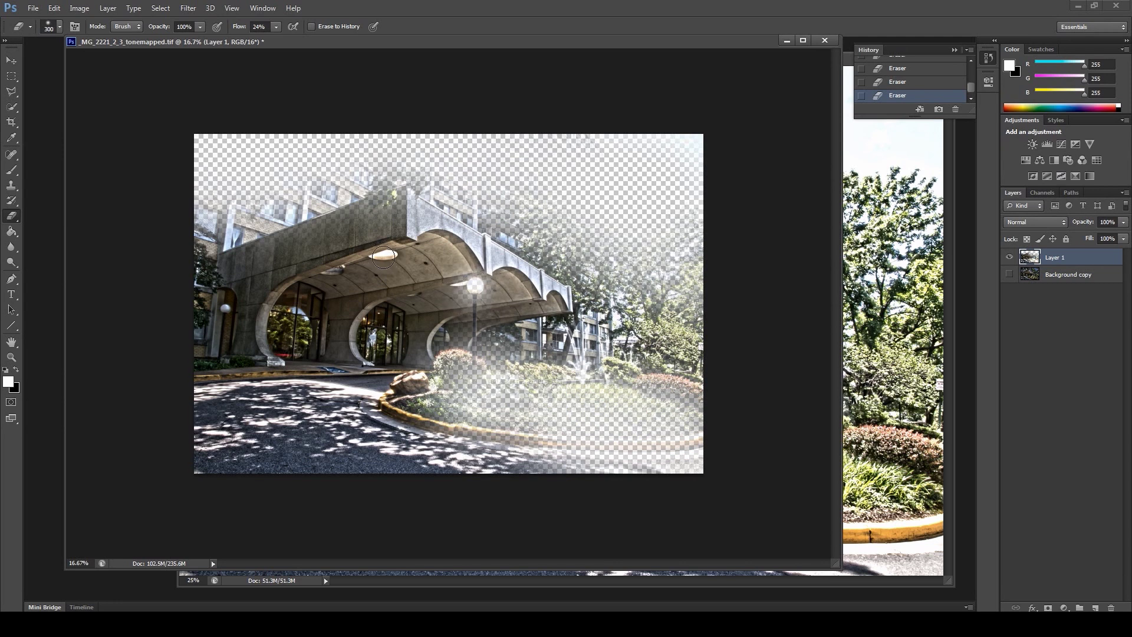
pyautogui.moveTo(383, 257); pyautogui.dragTo(380, 260)
# - Fade the outer parts of Layer 1 around the building, from the trees to the upper corner, with a large eraser, ending at 900 px
pyautogui.press(']')
pyautogui.press(']')
pyautogui.press(']')
pyautogui.press(']')
pyautogui.press(']')
pyautogui.press(']')
pyautogui.press(']')
pyautogui.press(']')
pyautogui.moveTo(586, 222)
pyautogui.mouseDown()
pyautogui.moveTo(687, 263)
pyautogui.moveTo(685, 307)
pyautogui.moveTo(614, 230)
pyautogui.moveTo(685, 368)
pyautogui.moveTo(691, 452)
pyautogui.moveTo(222, 474)
pyautogui.moveTo(410, 396)
pyautogui.moveTo(358, 394)
pyautogui.moveTo(177, 430)
pyautogui.moveTo(372, 454)
pyautogui.moveTo(252, 453)
pyautogui.moveTo(717, 464)
pyautogui.moveTo(347, 428)
pyautogui.moveTo(214, 449)
pyautogui.moveTo(181, 142)
pyautogui.mouseUp()
pyautogui.press(']')
pyautogui.press('[')
pyautogui.moveTo(200, 212)
pyautogui.mouseDown()
pyautogui.moveTo(283, 151)
pyautogui.moveTo(295, 121)
pyautogui.mouseUp()
pyautogui.press('[')
pyautogui.moveTo(198, 212)
pyautogui.mouseDown()
pyautogui.moveTo(417, 126)
pyautogui.moveTo(246, 167)
pyautogui.mouseUp()
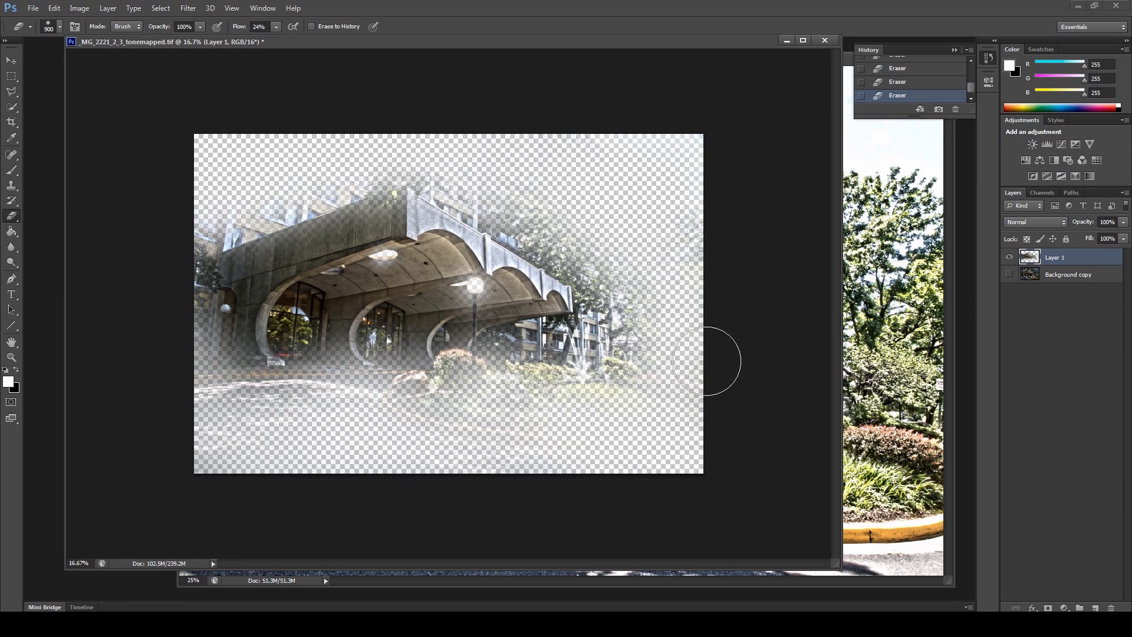
# - Erase the remaining traces of road, garden and trees on Layer 1, and show the Background copy layer beneath it
pyautogui.moveTo(222, 454)
pyautogui.mouseDown()
pyautogui.moveTo(349, 430)
pyautogui.moveTo(339, 407)
pyautogui.moveTo(218, 407)
pyautogui.moveTo(291, 430)
pyautogui.mouseUp()
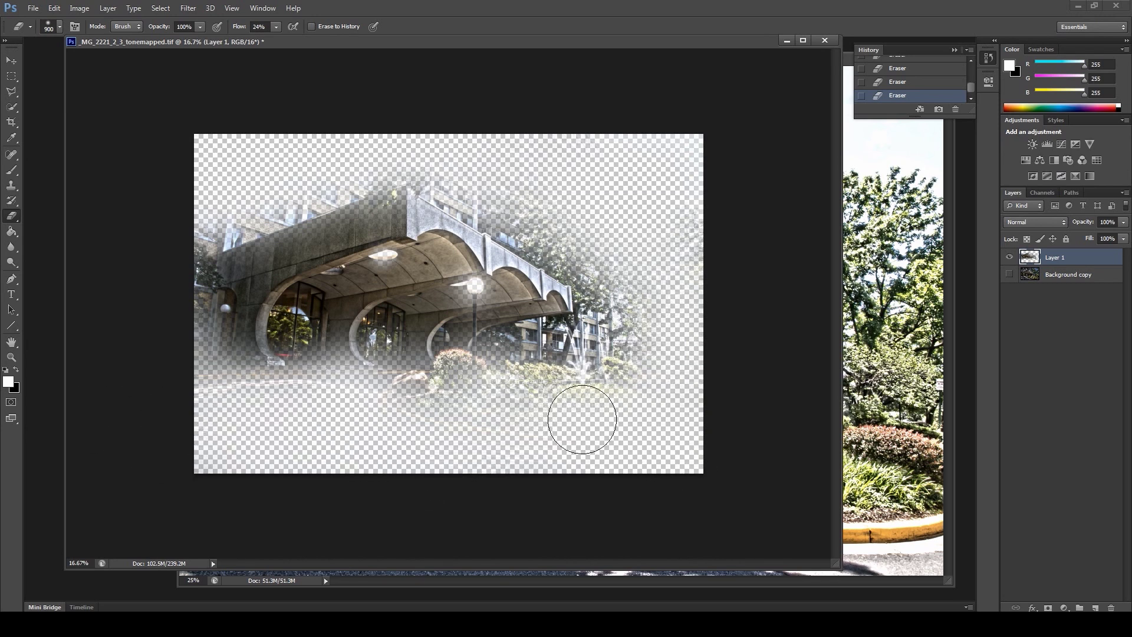
pyautogui.moveTo(567, 394)
pyautogui.mouseDown()
pyautogui.moveTo(645, 354)
pyautogui.moveTo(640, 232)
pyautogui.mouseUp()
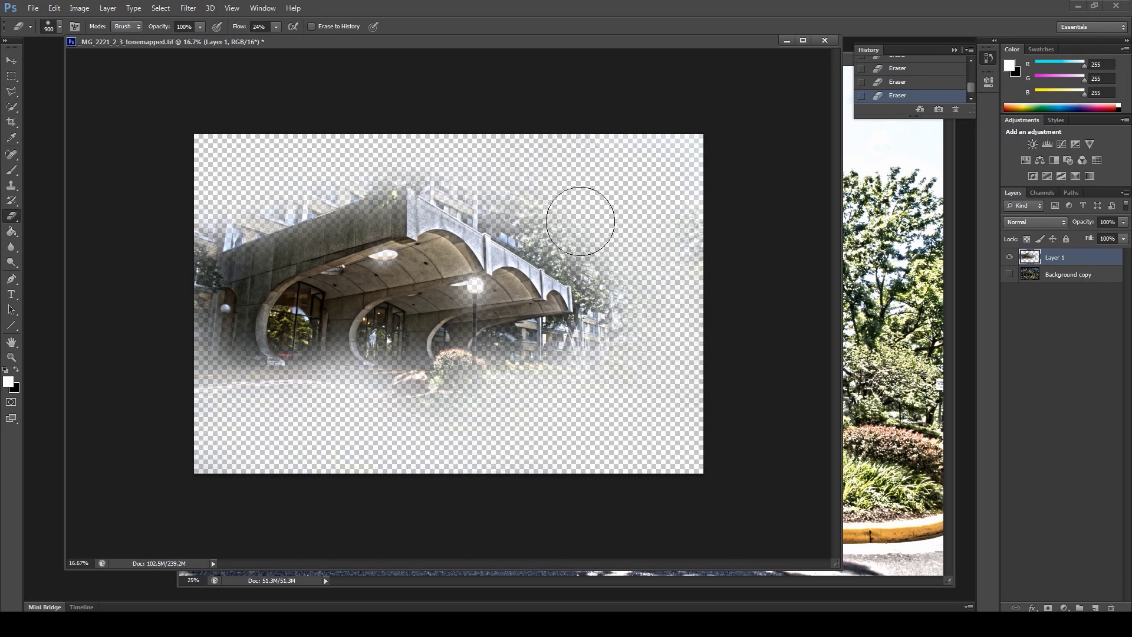
pyautogui.moveTo(265, 138)
pyautogui.mouseDown()
pyautogui.moveTo(157, 235)
pyautogui.moveTo(157, 384)
pyautogui.mouseUp()
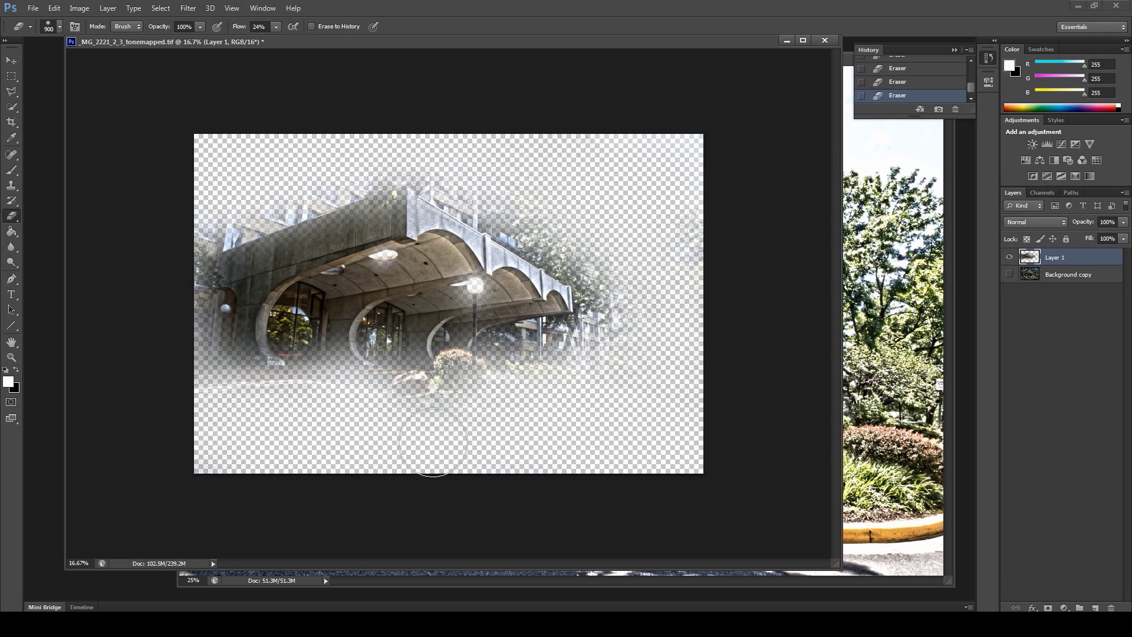
pyautogui.moveTo(492, 431); pyautogui.dragTo(433, 393)
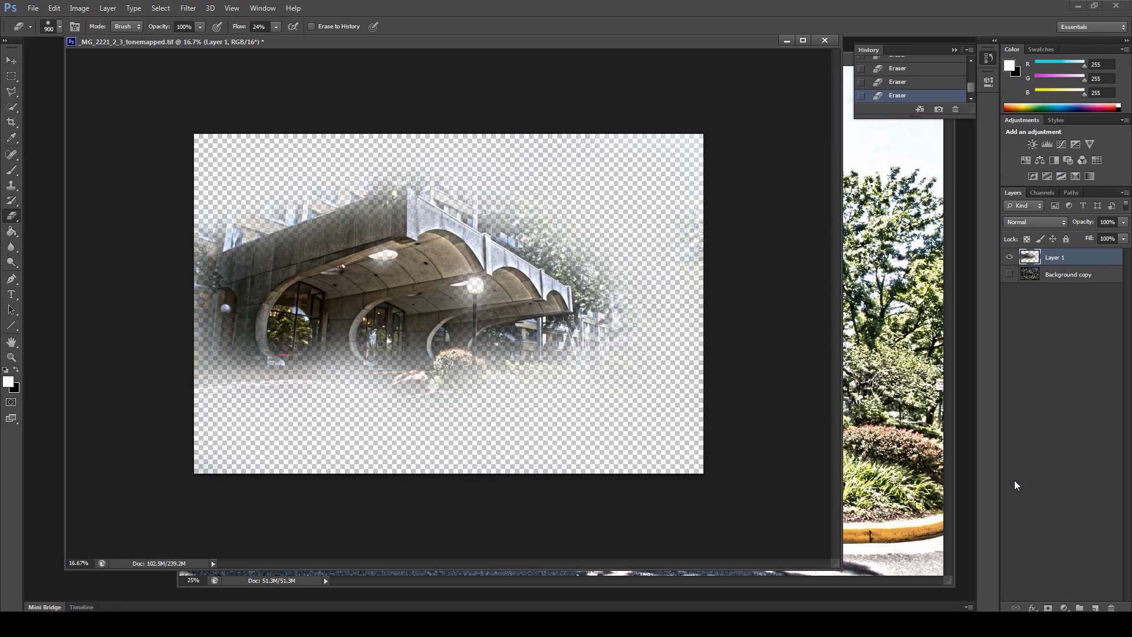
pyautogui.click(1009, 275)
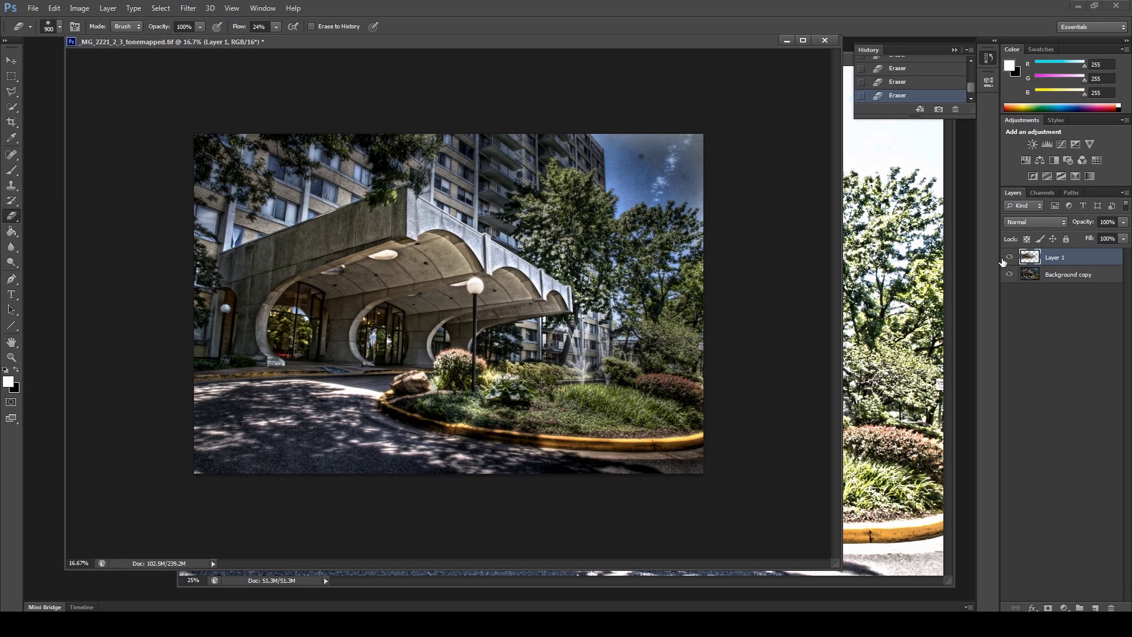
# - Toggle Layer 1 repeatedly to compare the blended image with the Photomatix version alone, leaving the layer visible
pyautogui.click(1011, 258)
pyautogui.click(1011, 258)
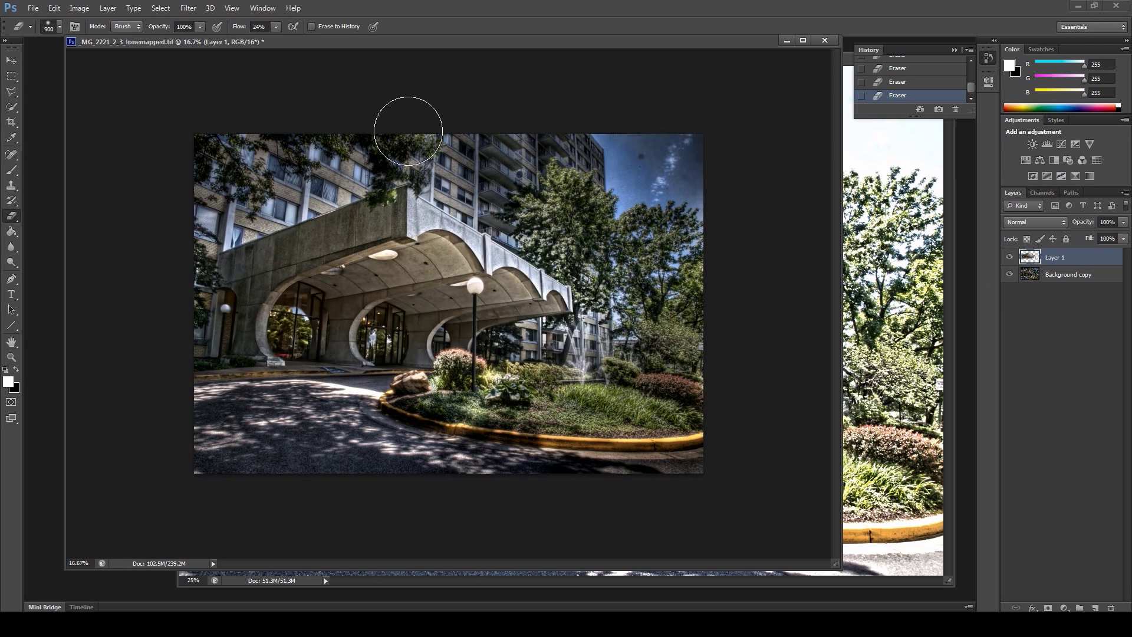
pyautogui.click(1010, 257)
pyautogui.click(1011, 258)
pyautogui.click(1010, 258)
pyautogui.click(1010, 258)
pyautogui.click(1011, 258)
pyautogui.click(1010, 258)
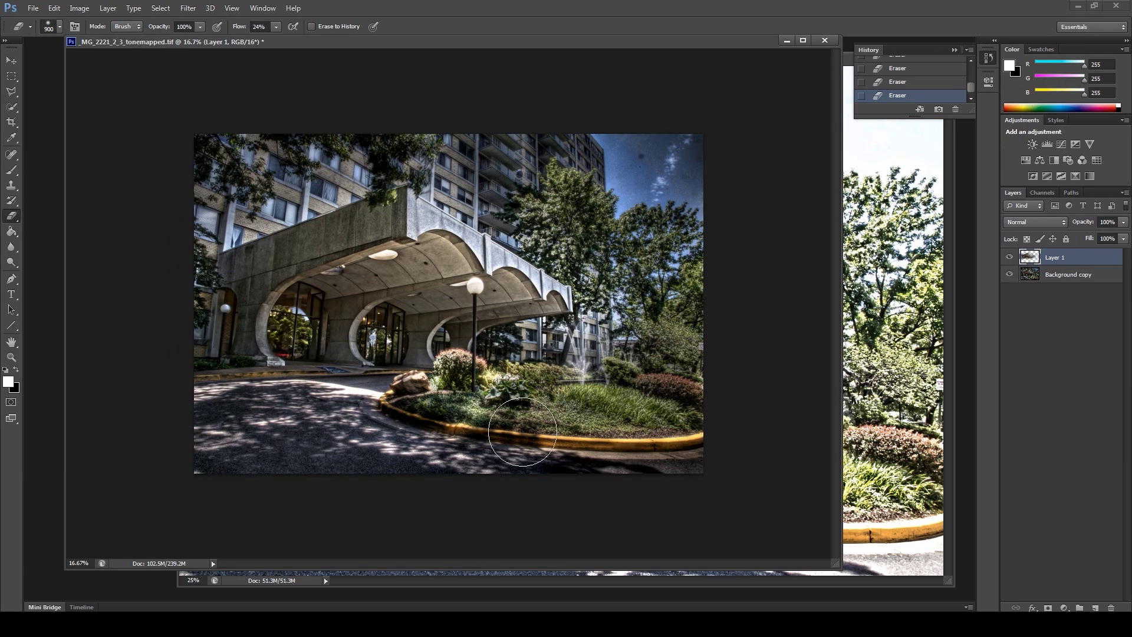
# - Shape a Curves adjustment for Layer 1 with points at input 16, output 14; input 110, output 95; and input 192, output 194
pyautogui.moveTo(288, 40); pyautogui.dragTo(304, 62)
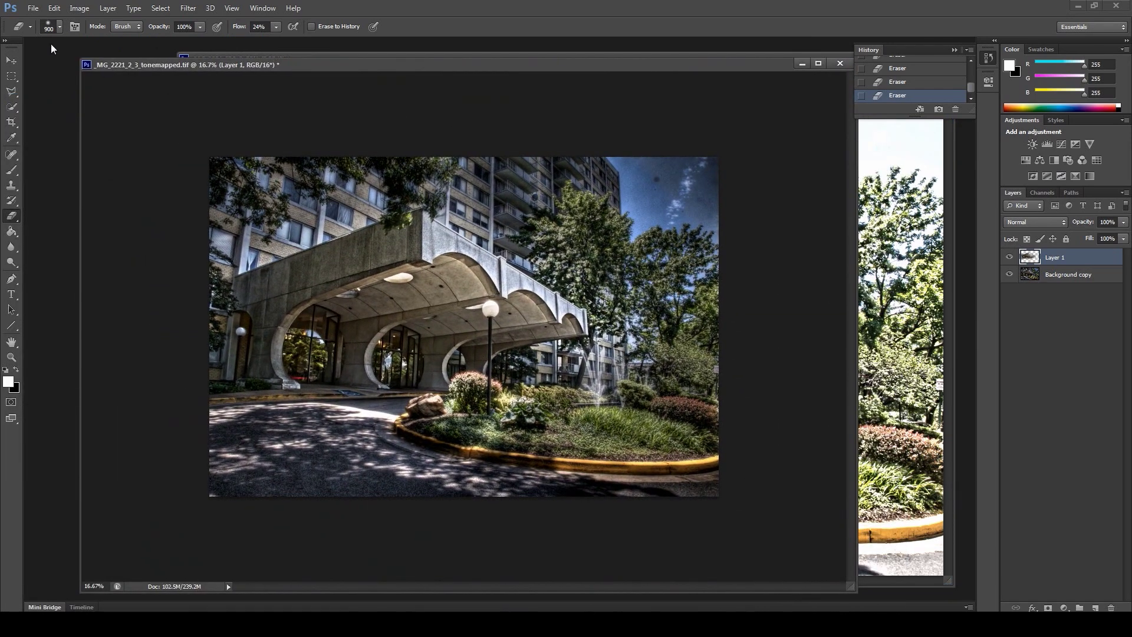
pyautogui.click(80, 9)
pyautogui.moveTo(87, 38)
pyautogui.click(237, 61)
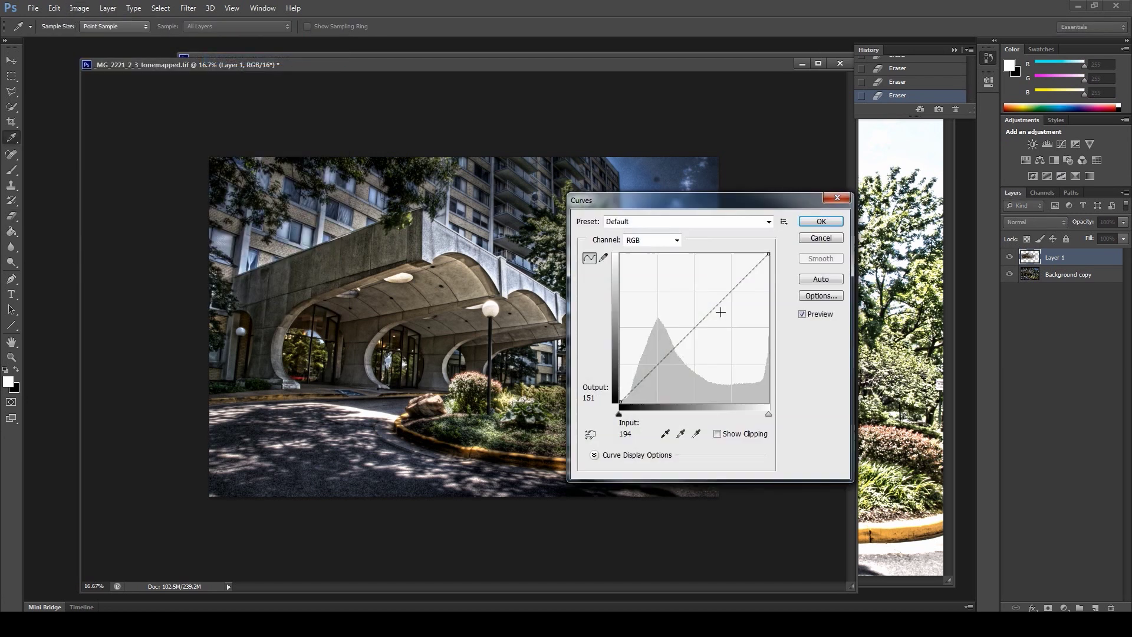
pyautogui.moveTo(670, 204); pyautogui.dragTo(710, 228)
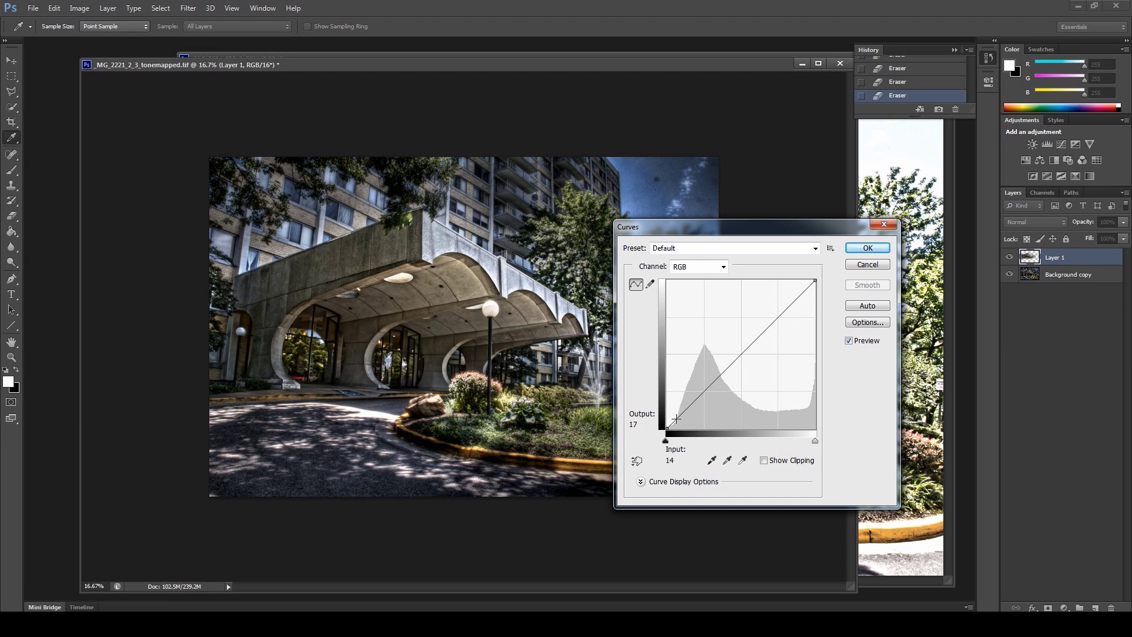
pyautogui.moveTo(677, 418); pyautogui.dragTo(676, 420)
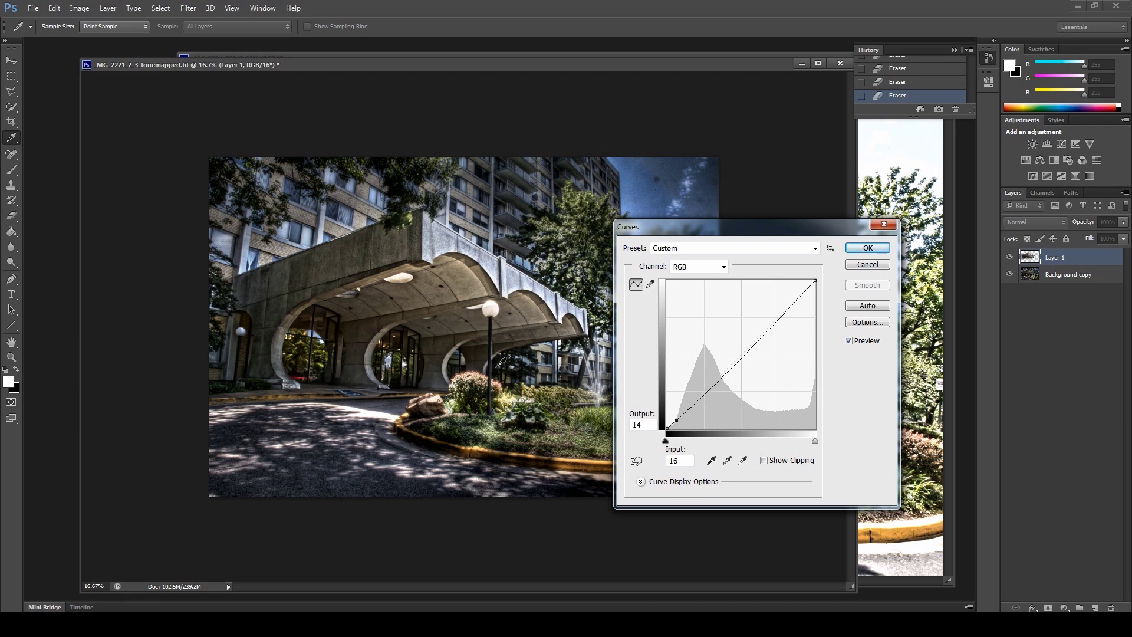
pyautogui.moveTo(739, 359); pyautogui.dragTo(732, 372)
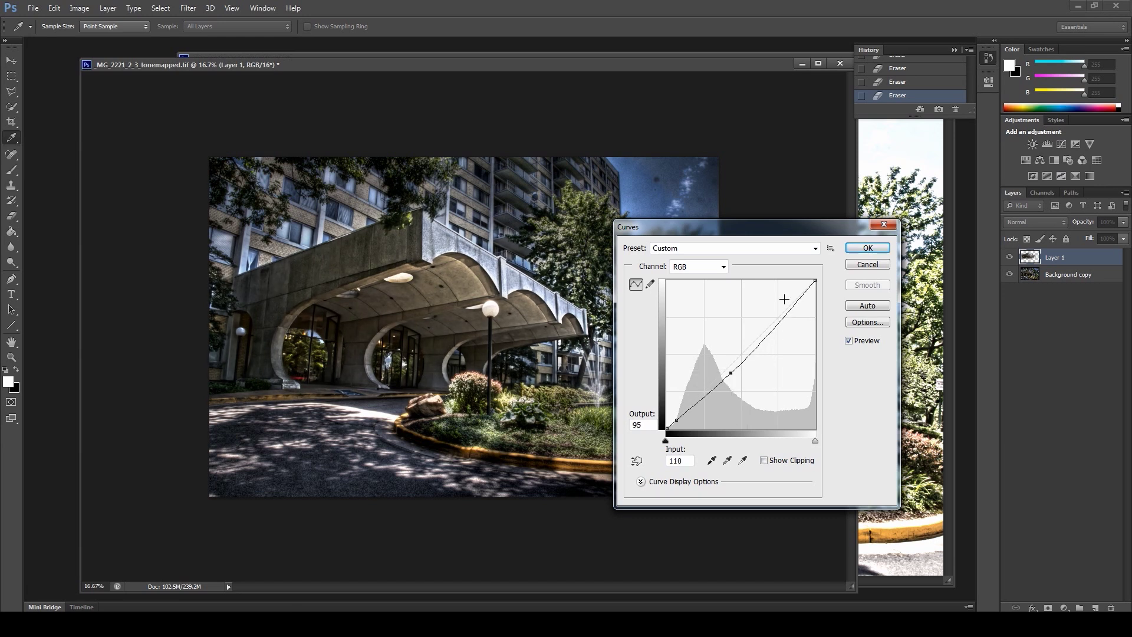
pyautogui.moveTo(779, 320); pyautogui.dragTo(779, 316)
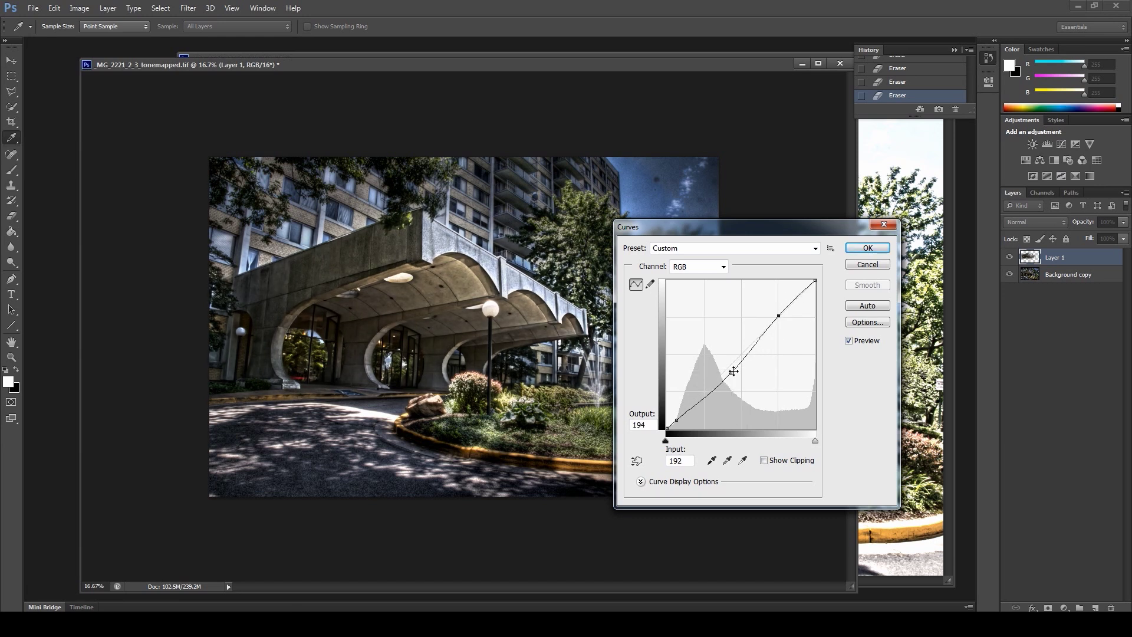
# - Fine-tune the midtone and highlight points of the curve, compare with the preview off and on, and apply the adjustment
pyautogui.moveTo(734, 371); pyautogui.dragTo(739, 372)
pyautogui.moveTo(780, 316); pyautogui.dragTo(783, 318)
pyautogui.click(849, 341)
pyautogui.click(849, 341)
pyautogui.click(849, 341)
pyautogui.click(849, 341)
pyautogui.click(873, 248)
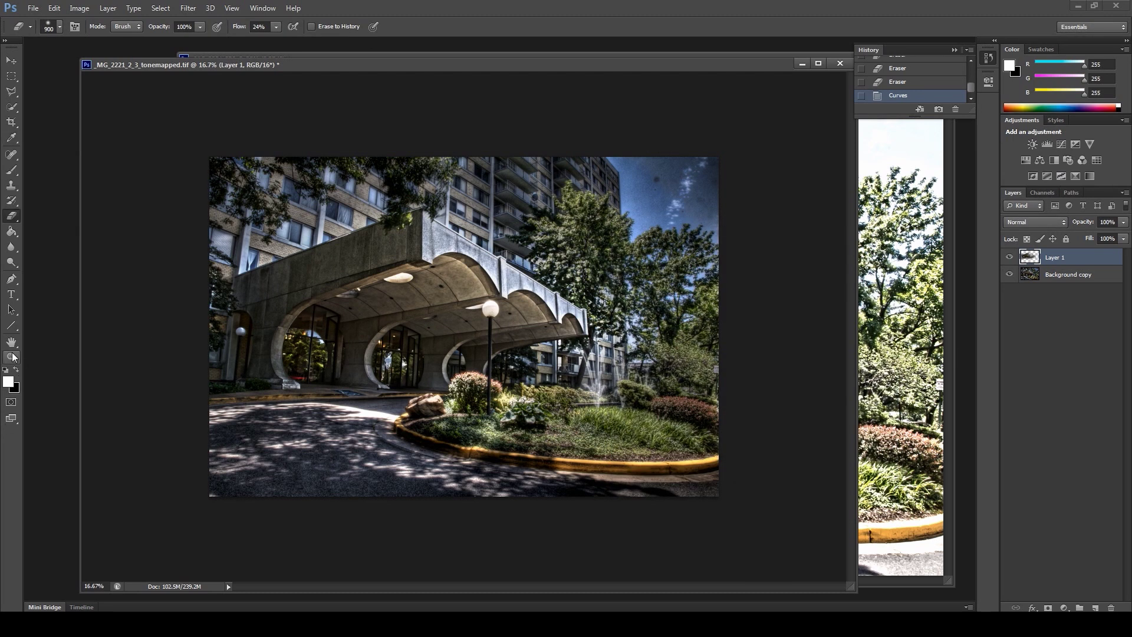
# - Examine the noise on the concrete under the canopy at 100% and 200%, comparing the image with and without Layer 1
pyautogui.doubleClick(12, 357)
pyautogui.moveTo(435, 291)
pyautogui.mouseDown()
pyautogui.moveTo(425, 118)
pyautogui.moveTo(590, 413)
pyautogui.moveTo(639, 333)
pyautogui.moveTo(767, 454)
pyautogui.moveTo(702, 454)
pyautogui.moveTo(439, 312)
pyautogui.mouseUp()
pyautogui.moveTo(618, 373); pyautogui.dragTo(617, 308)
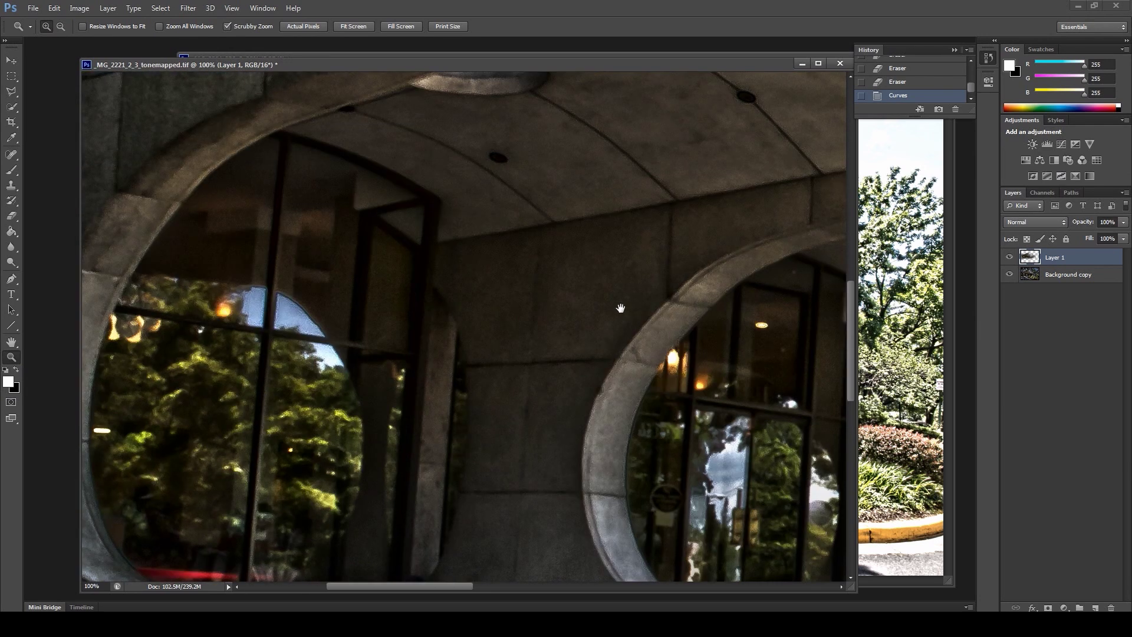
pyautogui.click(1010, 258)
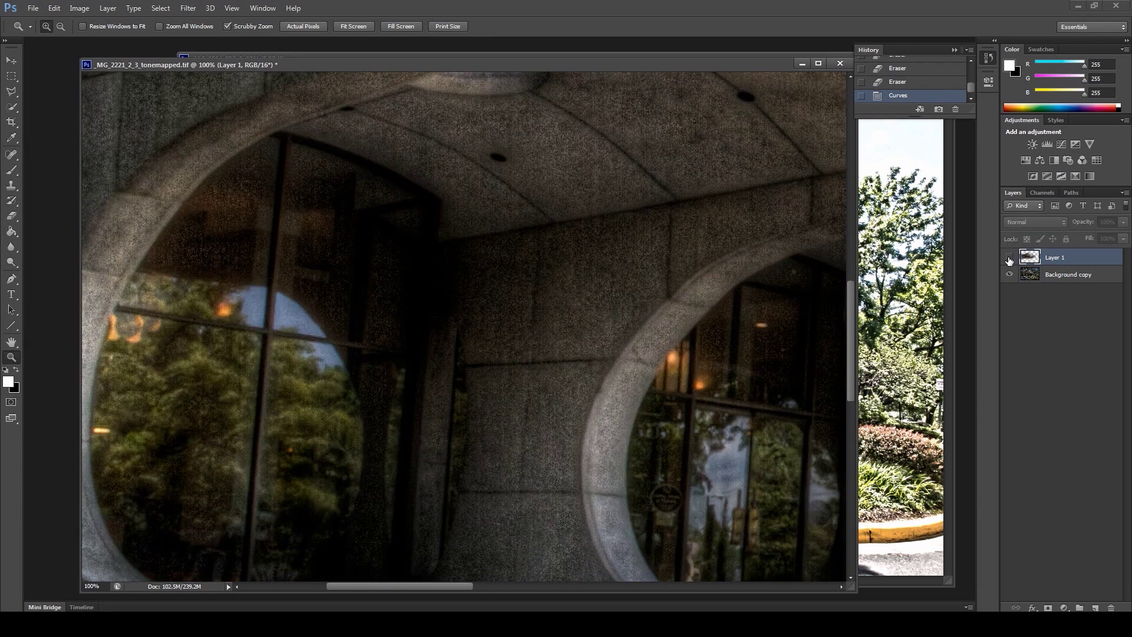
pyautogui.click(610, 218)
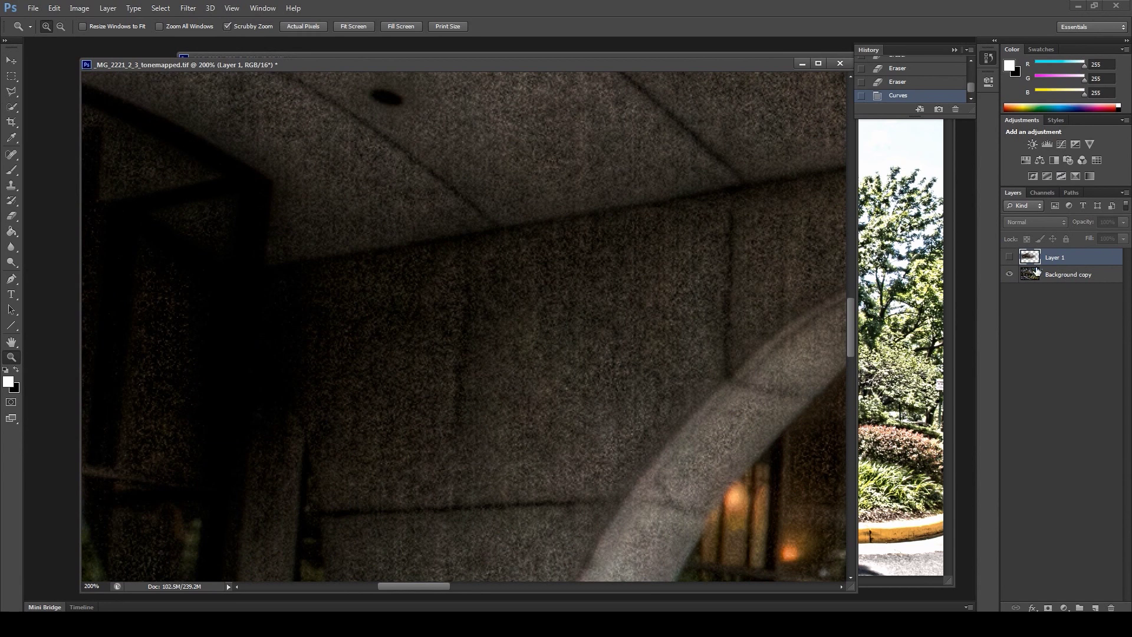
pyautogui.click(1010, 258)
pyautogui.click(1009, 258)
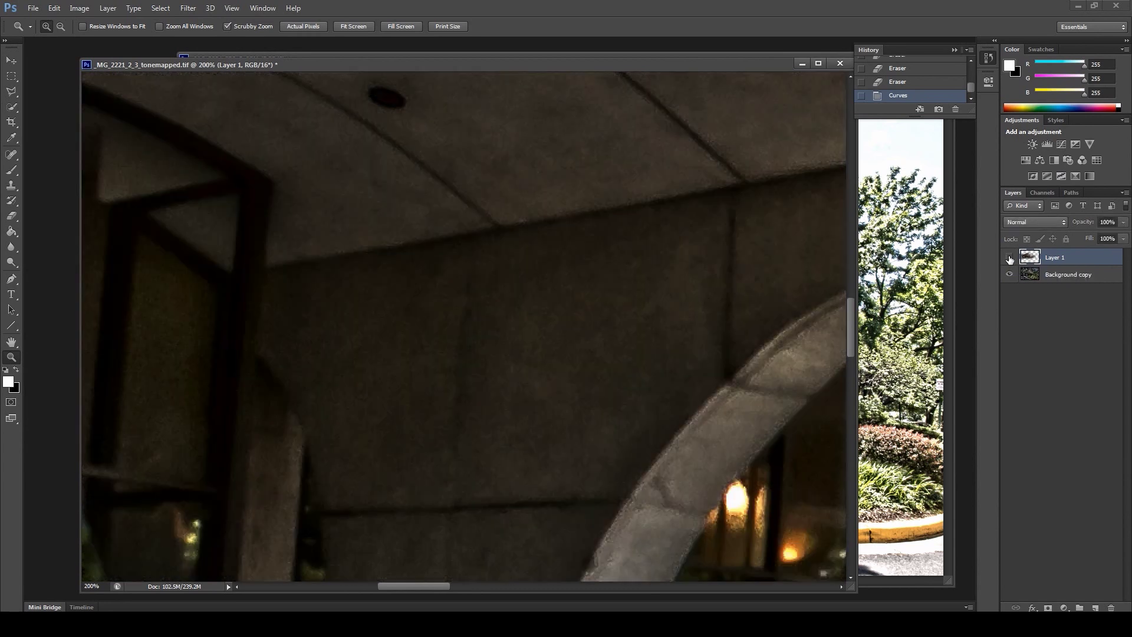
pyautogui.click(1009, 258)
pyautogui.click(1009, 258)
pyautogui.click(1009, 257)
# - Reduce the opacity of Layer 1 to 65%
pyautogui.hotkey('ctrl', '-')
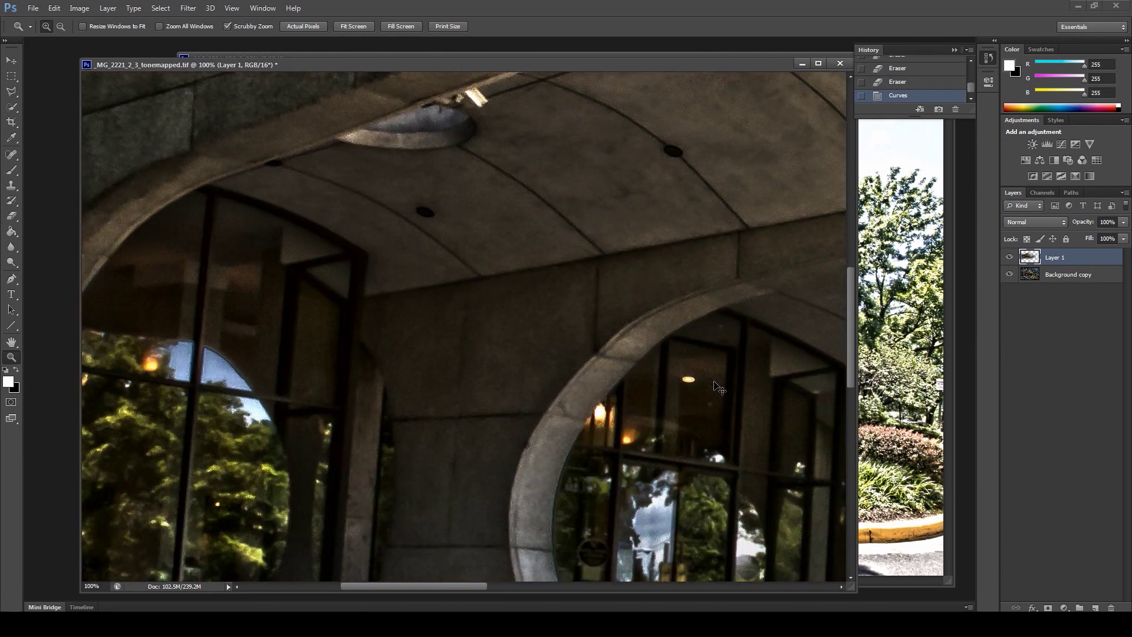
pyautogui.hotkey('ctrl', '-')
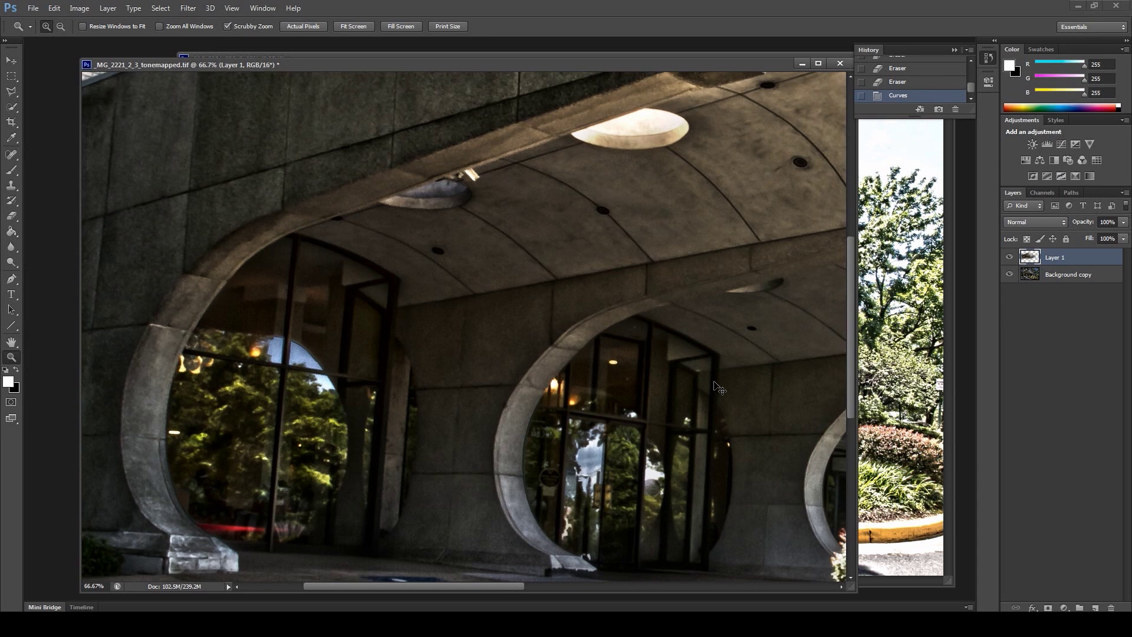
pyautogui.hotkey('ctrl', '-')
pyautogui.hotkey('ctrl', '-')
pyautogui.hotkey('ctrl', '-')
pyautogui.hotkey('ctrl', '+')
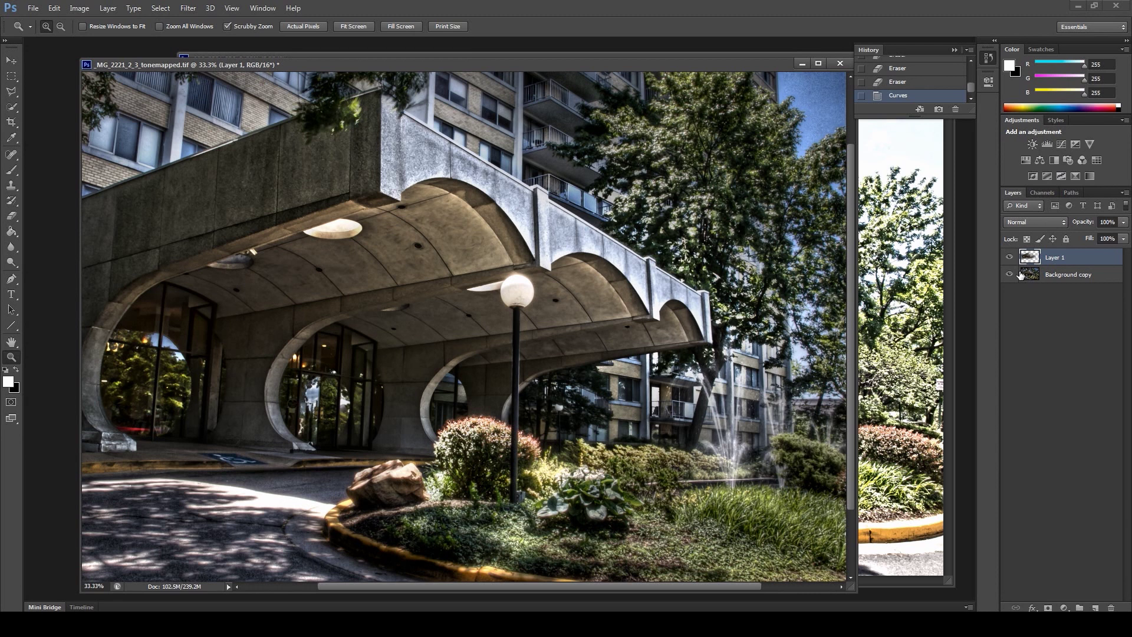
pyautogui.click(1124, 222)
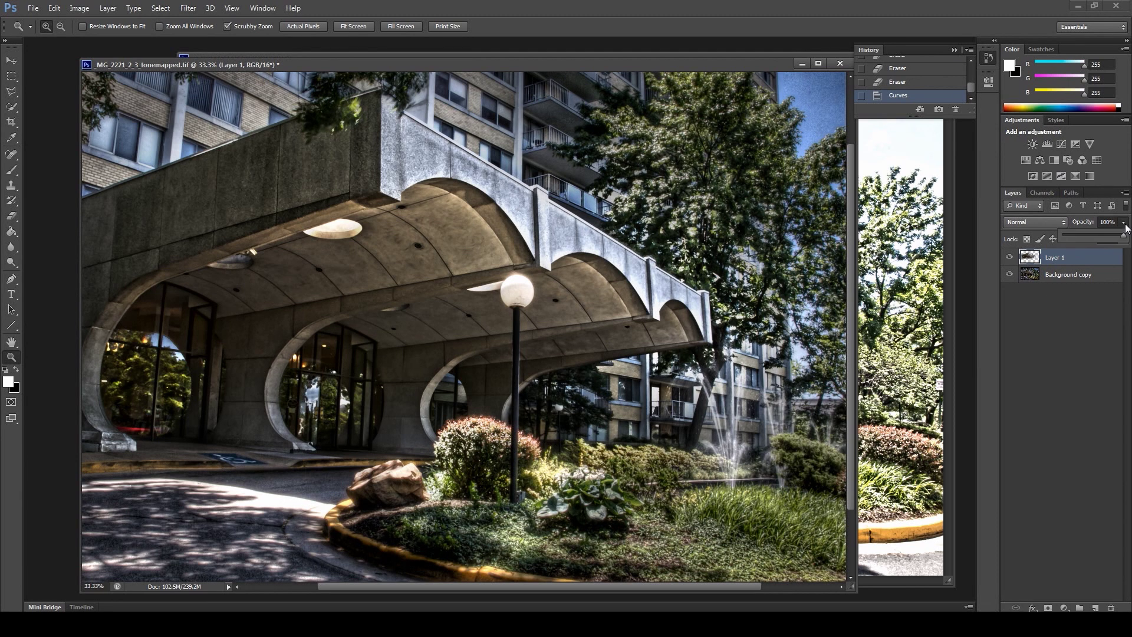
pyautogui.click(1056, 258)
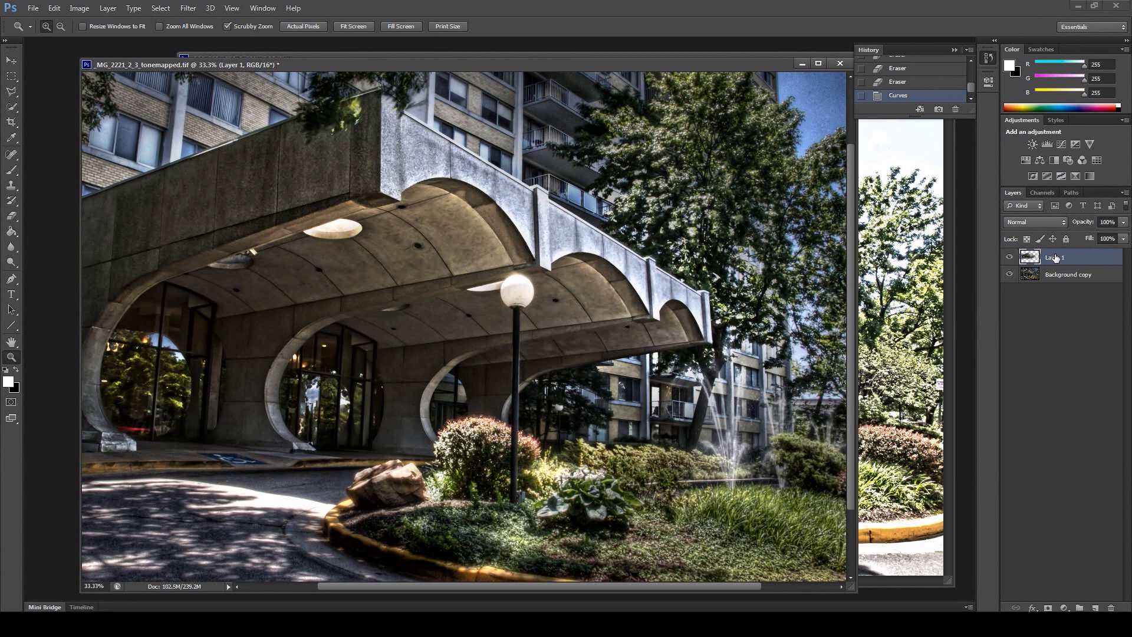
pyautogui.click(1124, 223)
pyautogui.moveTo(1124, 239); pyautogui.dragTo(1101, 238)
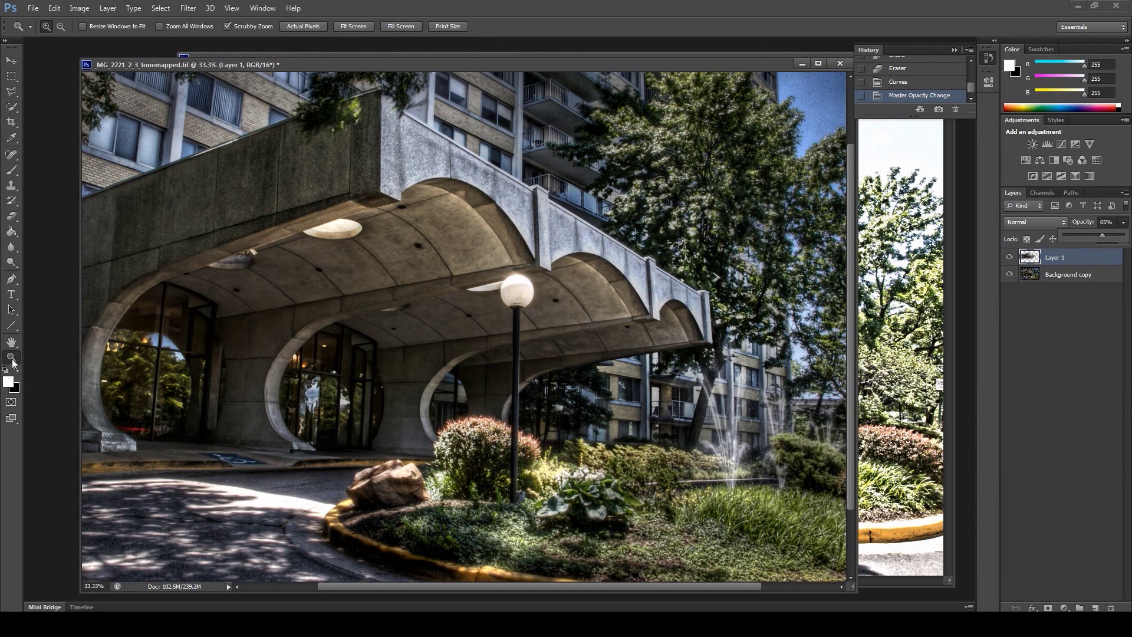
# - Inspect the canopy wall at 200% with Layer 1 hidden and shown, and return to the whole image
pyautogui.click(266, 299)
pyautogui.moveTo(266, 329); pyautogui.dragTo(265, 329)
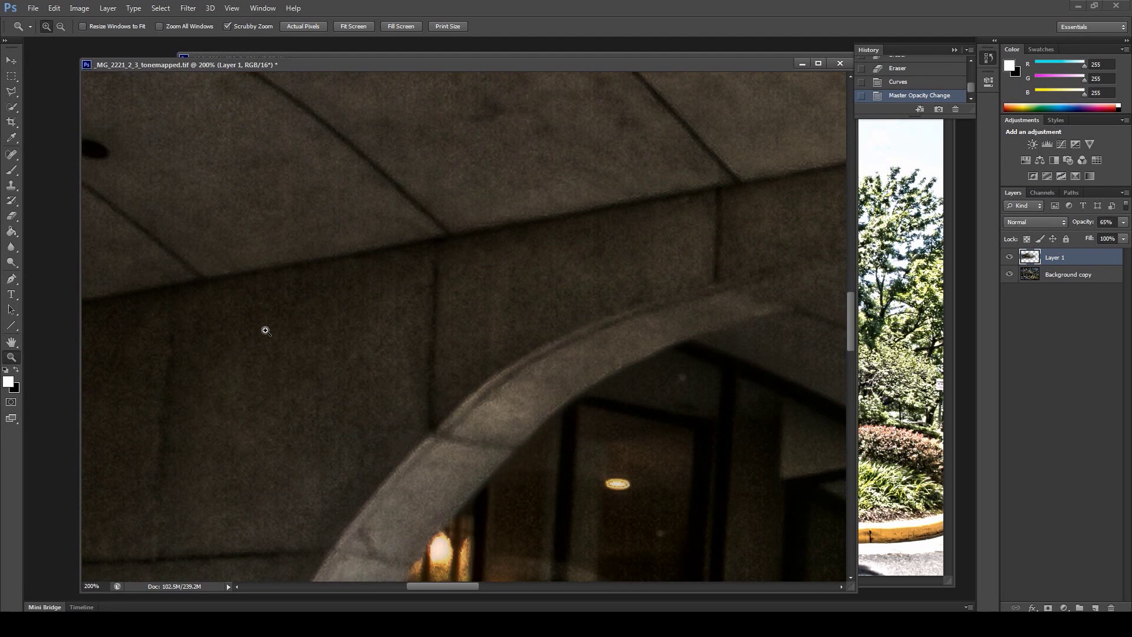
pyautogui.click(1010, 258)
pyautogui.click(1010, 259)
pyautogui.keyDown('alt'); pyautogui.click(372, 347); pyautogui.keyUp('alt')
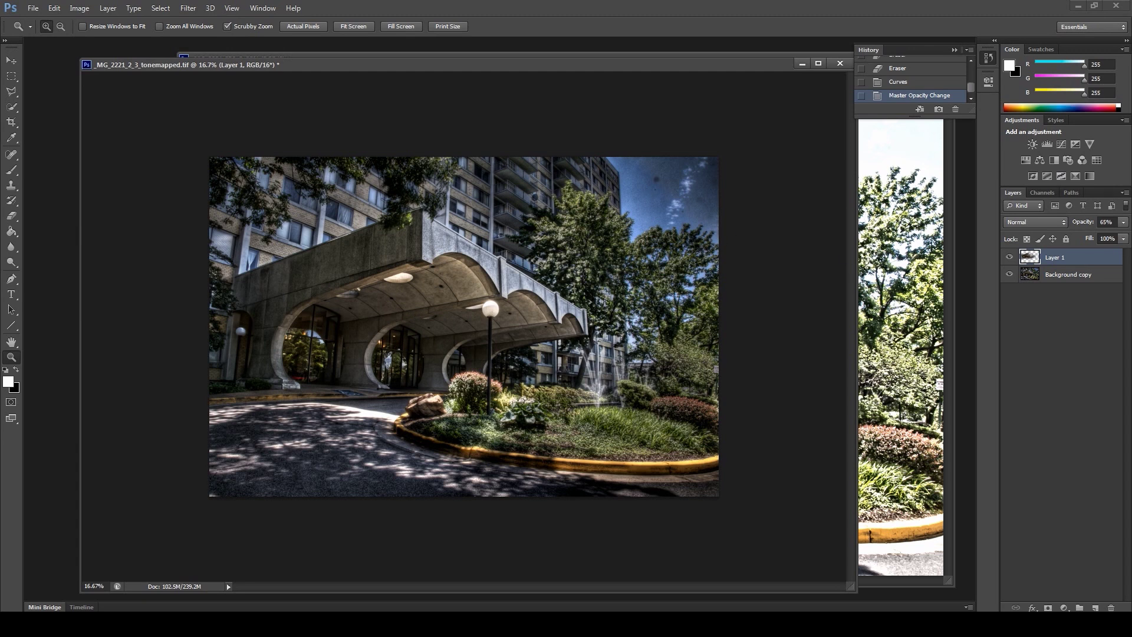
# - Switch to FastStone Image Viewer and open the dark exposure _MG_2222.CR2 from there in Photoshop's Camera Raw
pyautogui.hotkey('alt', 'Tab')
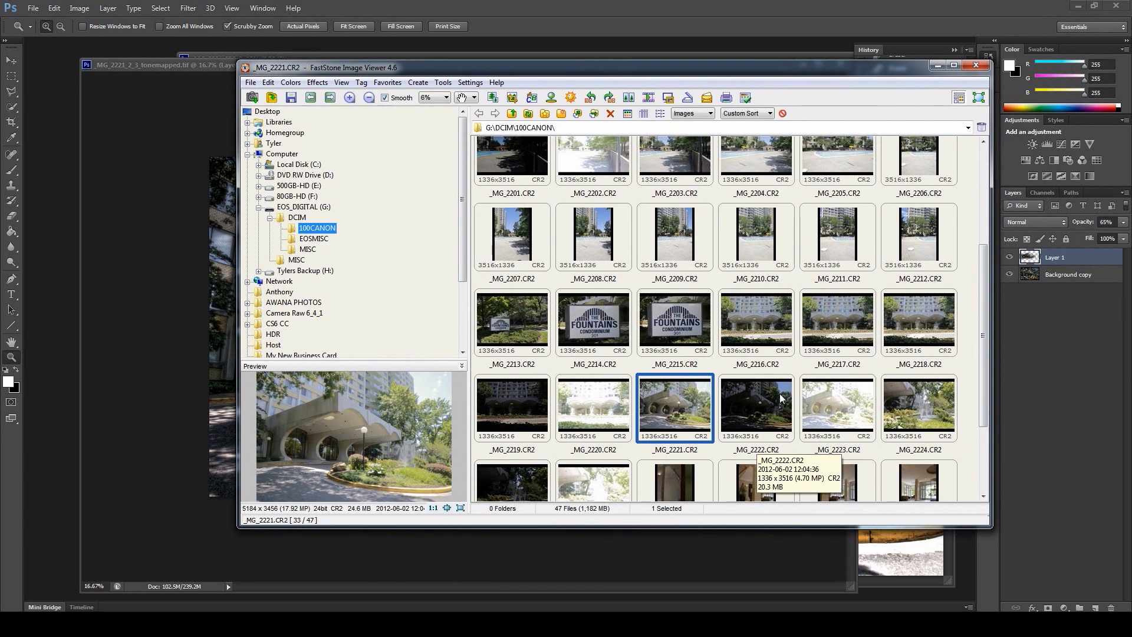
pyautogui.click(781, 398)
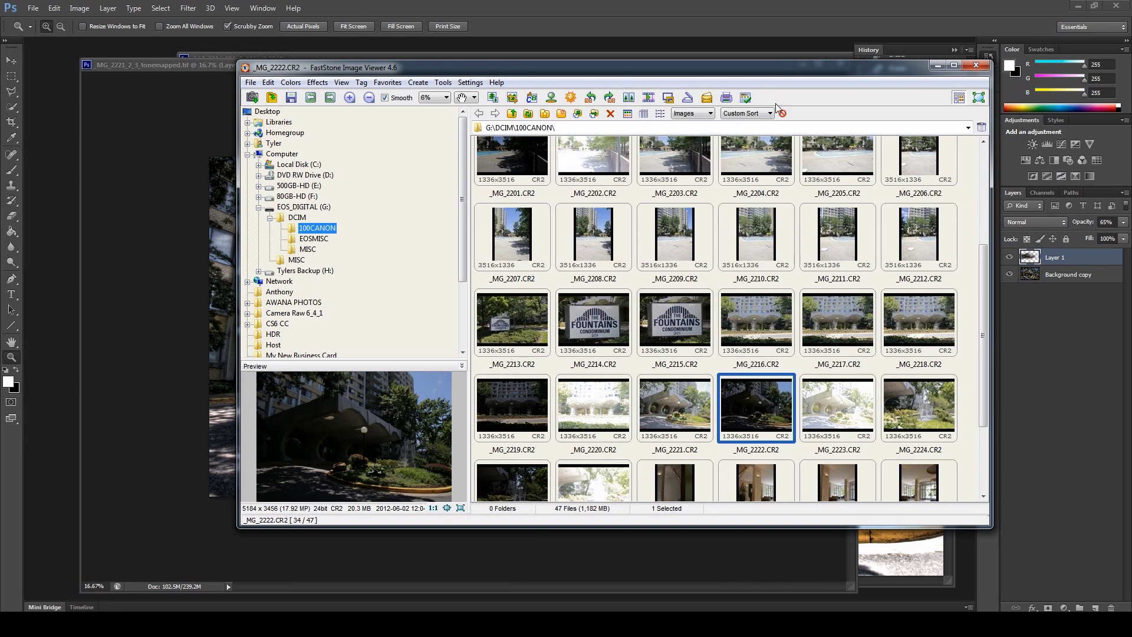
pyautogui.moveTo(666, 73); pyautogui.dragTo(710, 54)
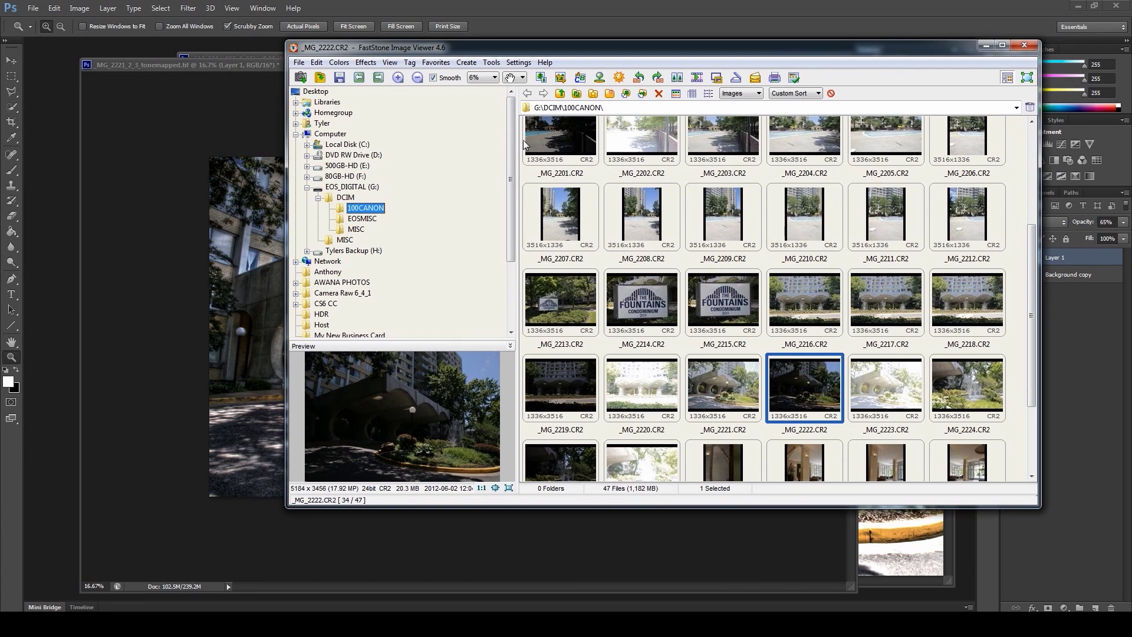
pyautogui.moveTo(827, 392); pyautogui.dragTo(59, 381)
pyautogui.moveTo(45, 382); pyautogui.dragTo(45, 382)
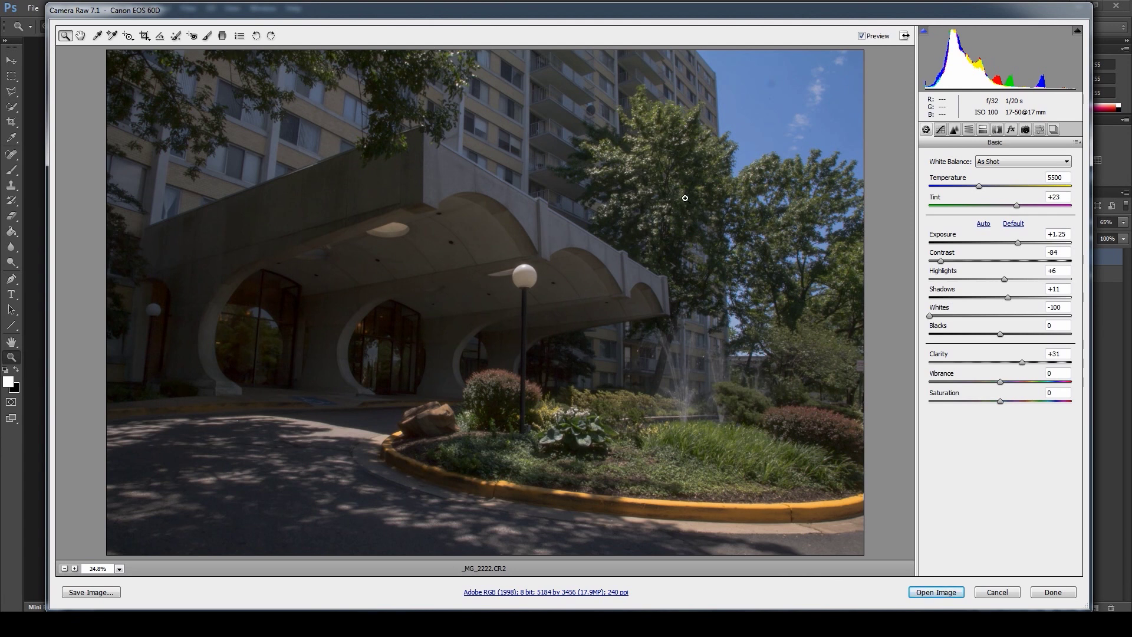
# - Reset the raw photo's adjustments to the Camera Raw Defaults
pyautogui.click(1022, 362)
pyautogui.click(1071, 143)
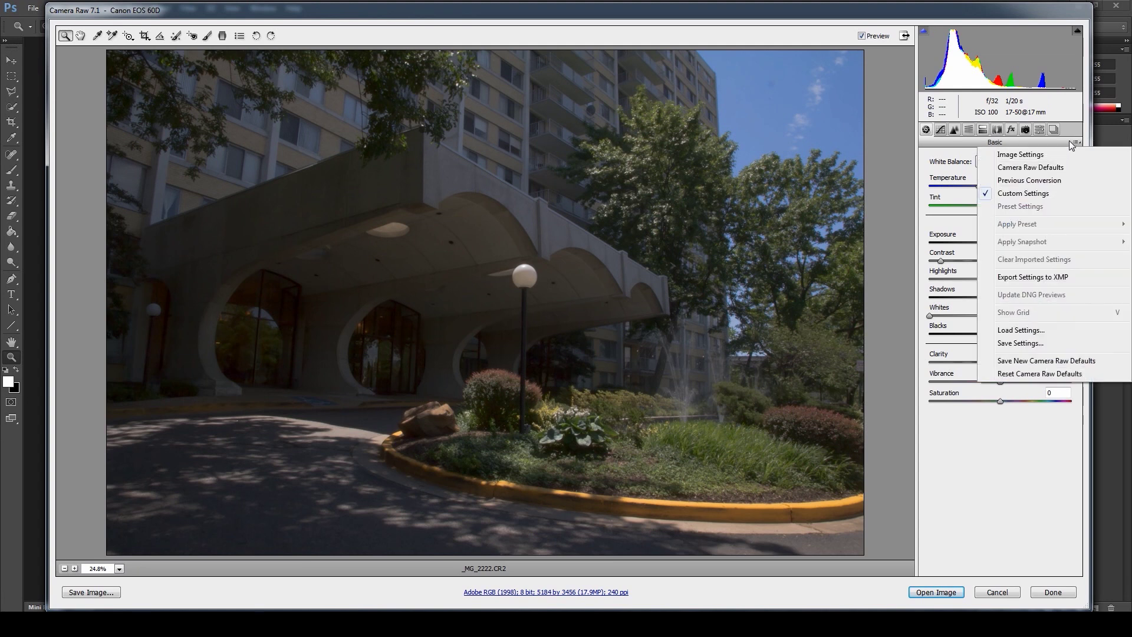
pyautogui.click(1037, 170)
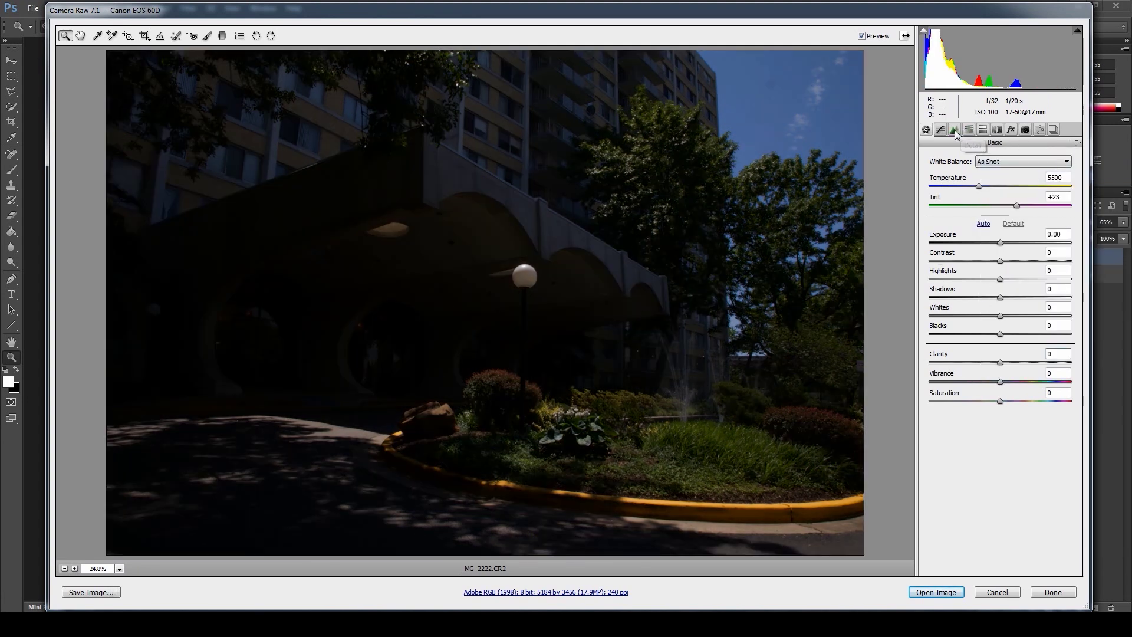
# - Set luminance and color noise reduction to 51 and sharpening to amount 70, radius 1.7, detail 48, masking 45, and open the image
pyautogui.click(955, 130)
pyautogui.click(994, 275)
pyautogui.click(1001, 333)
pyautogui.click(1001, 275)
pyautogui.click(993, 235)
pyautogui.click(997, 215)
pyautogui.click(997, 196)
pyautogui.click(996, 176)
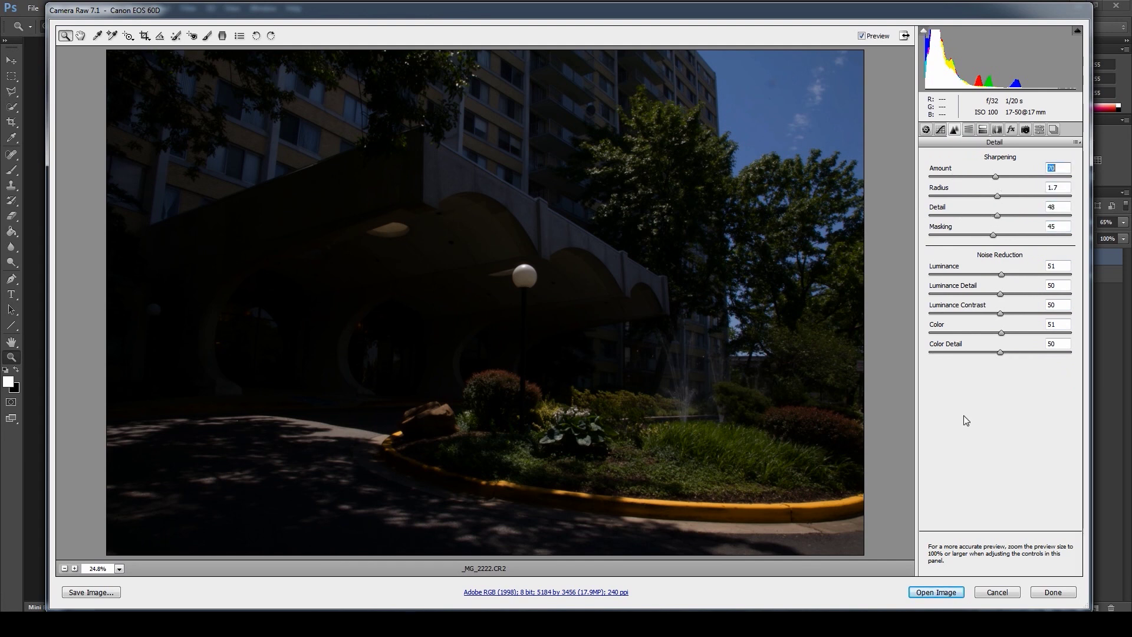
pyautogui.click(938, 594)
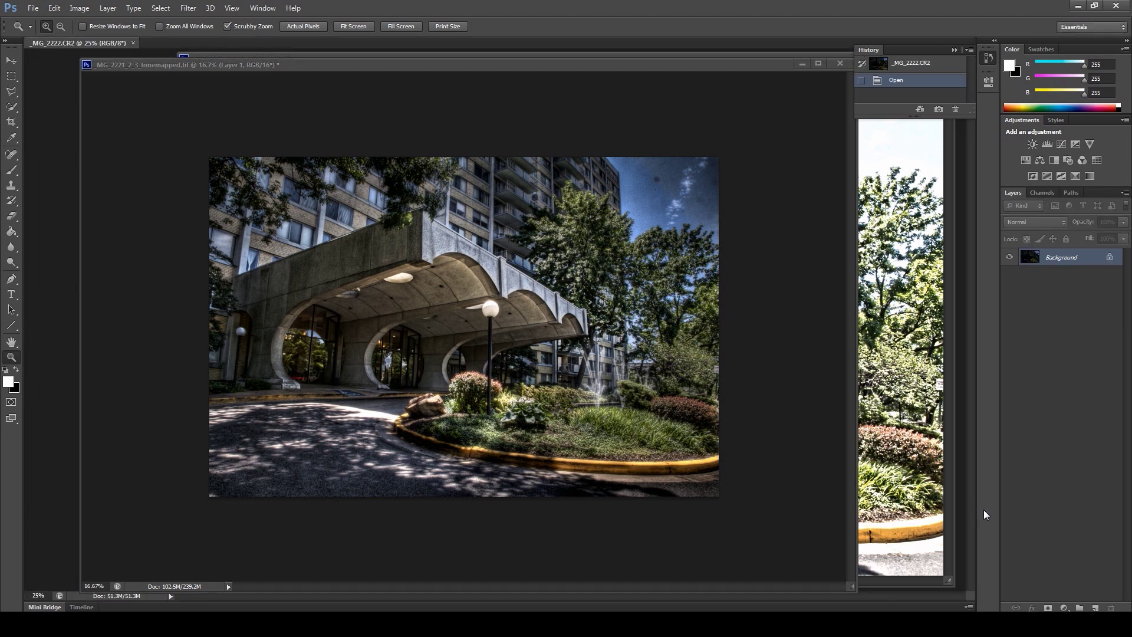
# - Apply HDR Toning to _MG_2222.CR2 with radius 100 px, strength 0.80, exposure -1.22 and detail +186, and dock its window with the tonemapped image
pyautogui.moveTo(40, 45); pyautogui.dragTo(151, 123)
pyautogui.moveTo(810, 121); pyautogui.dragTo(667, 105)
pyautogui.click(78, 11)
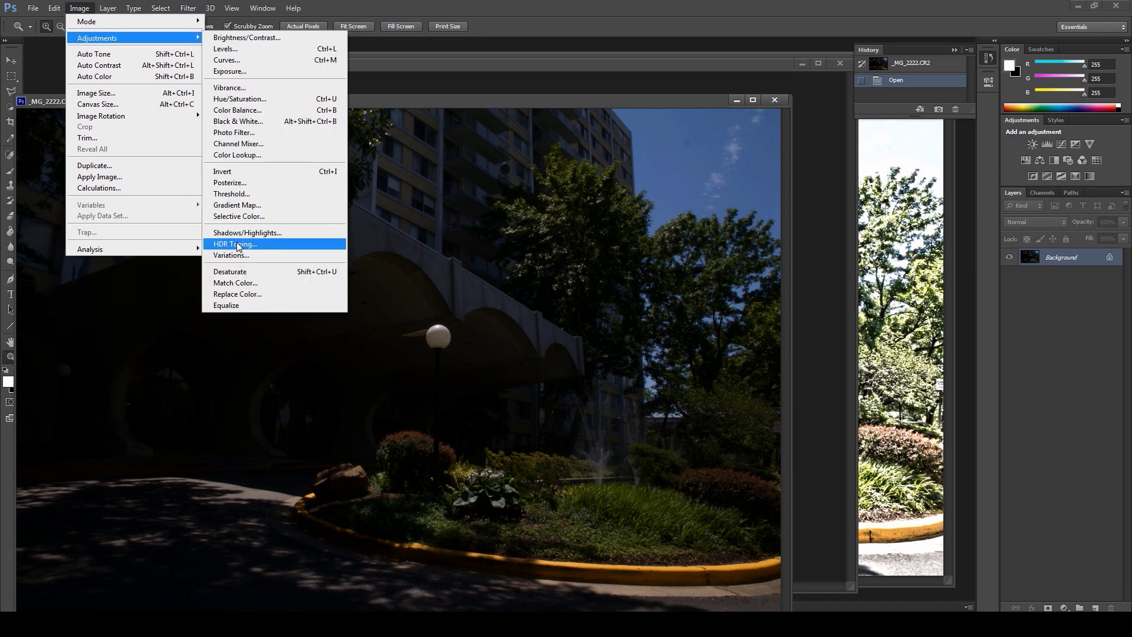
pyautogui.click(236, 245)
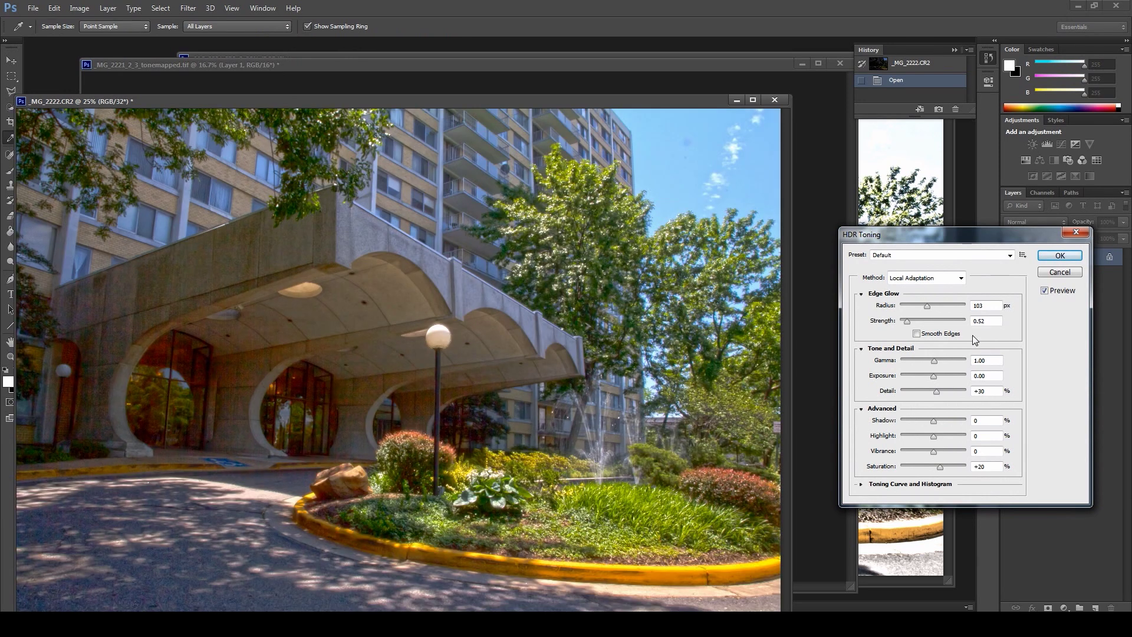
pyautogui.moveTo(907, 322); pyautogui.dragTo(927, 307)
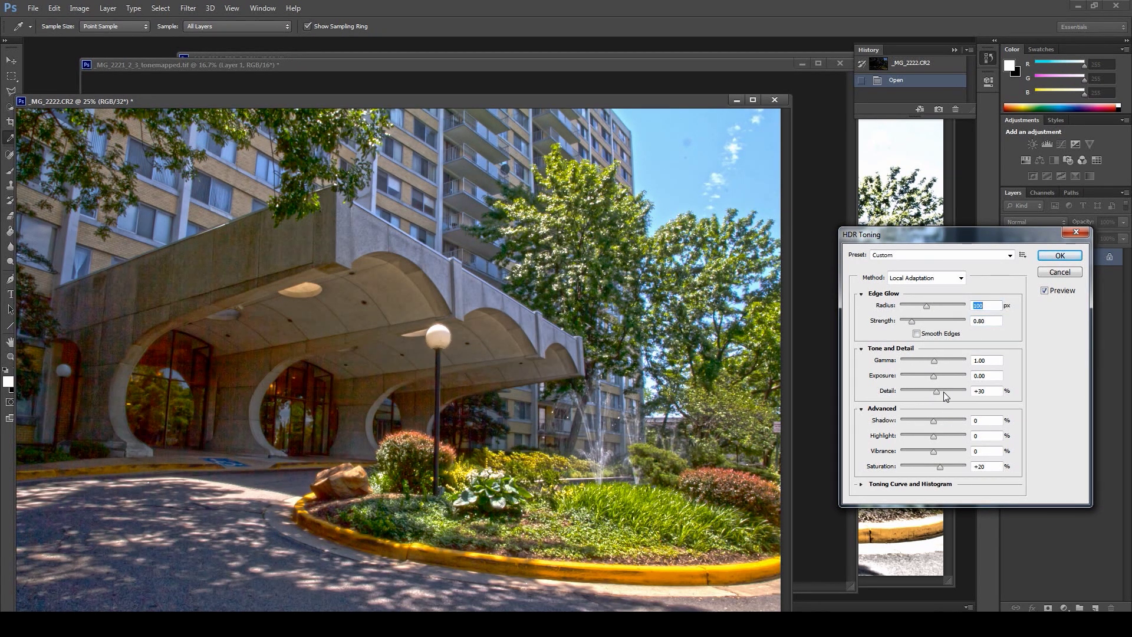
pyautogui.moveTo(943, 392); pyautogui.dragTo(946, 394)
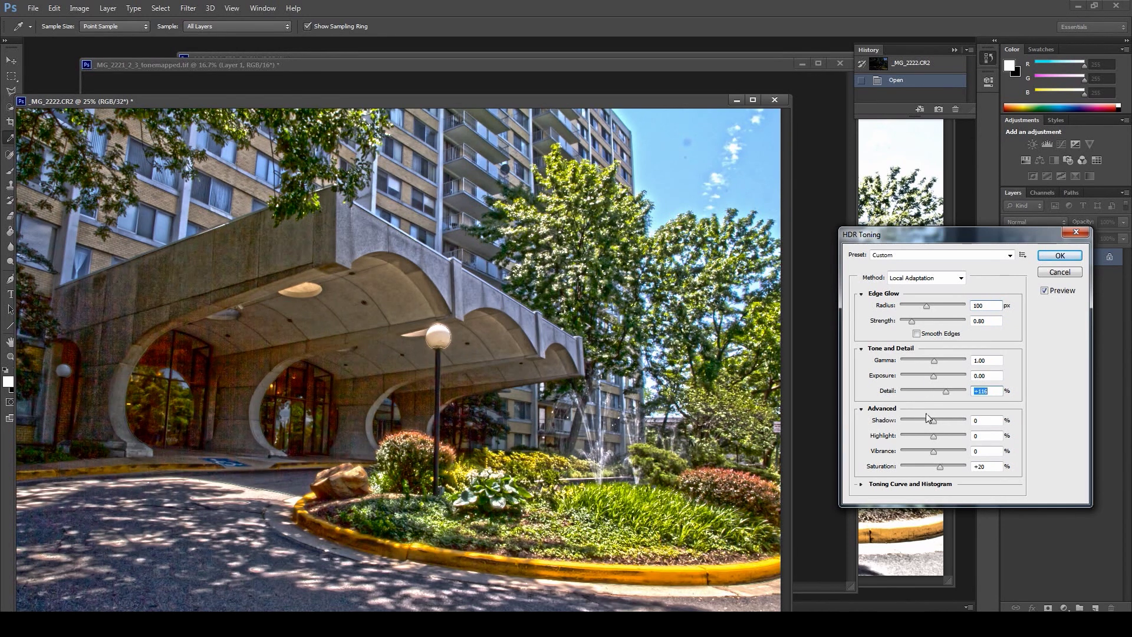
pyautogui.moveTo(934, 377); pyautogui.dragTo(927, 376)
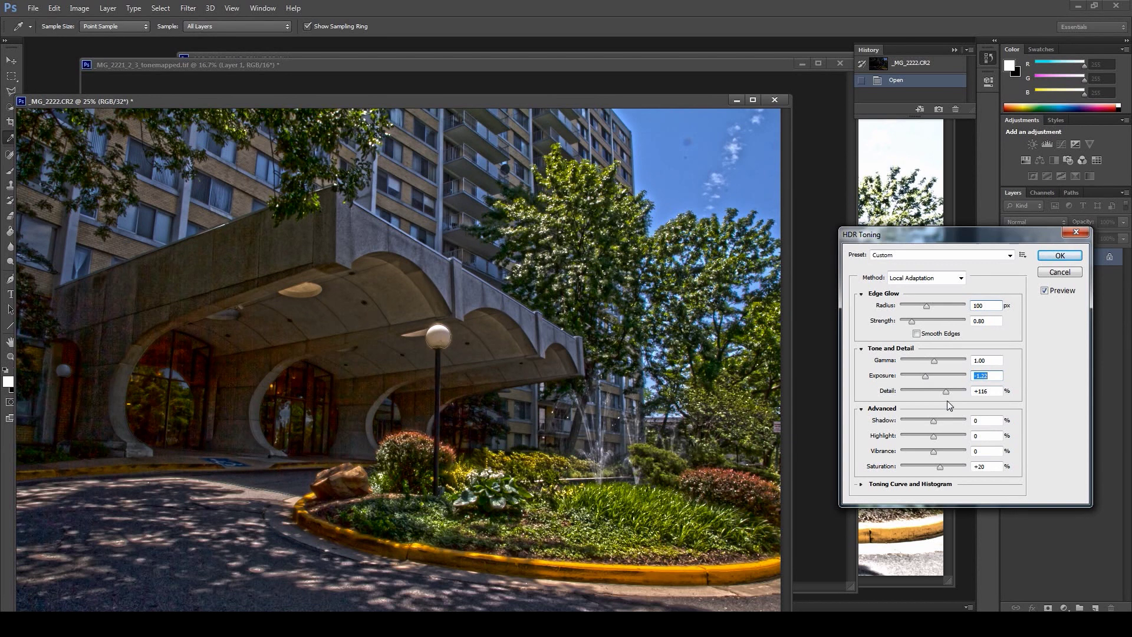
pyautogui.moveTo(954, 392); pyautogui.dragTo(953, 394)
pyautogui.click(1060, 255)
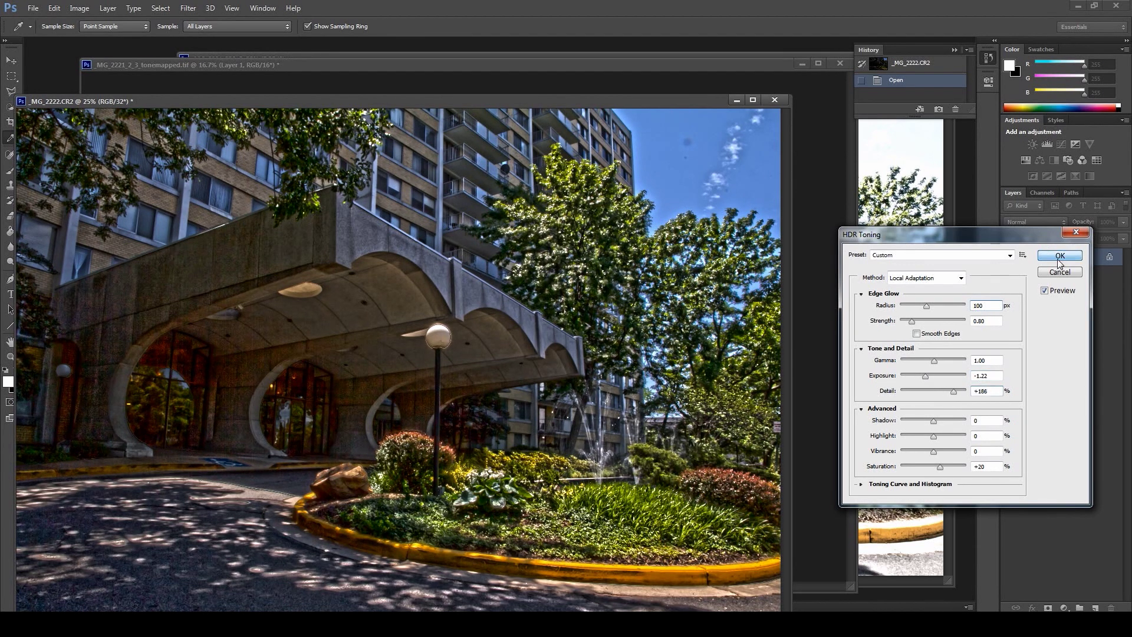
pyautogui.press('z')
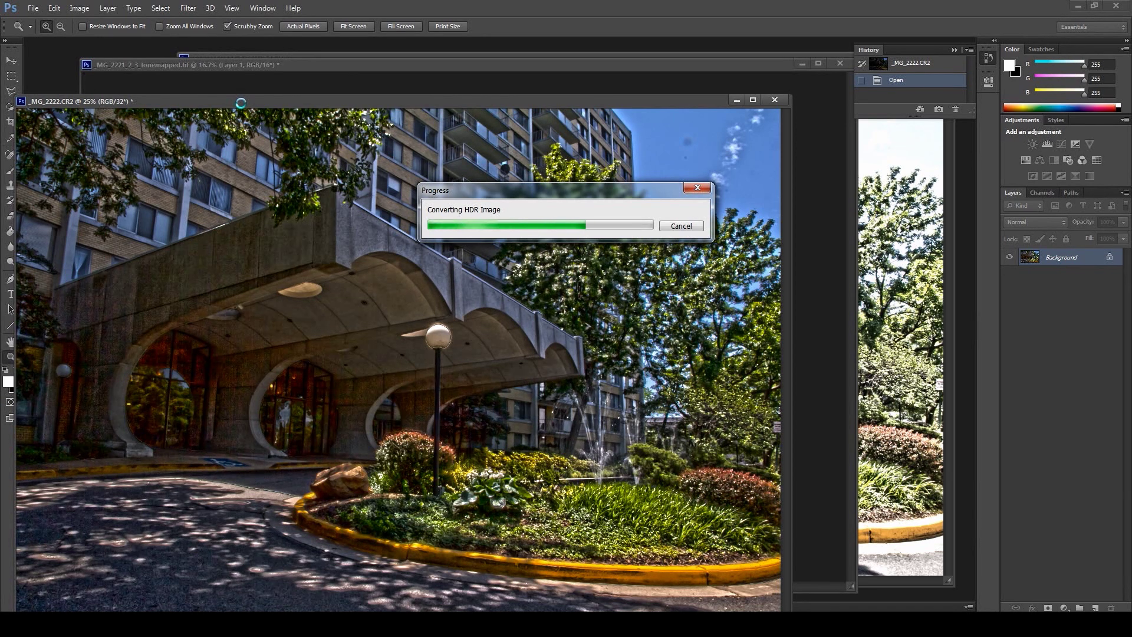
pyautogui.moveTo(241, 104); pyautogui.dragTo(333, 82)
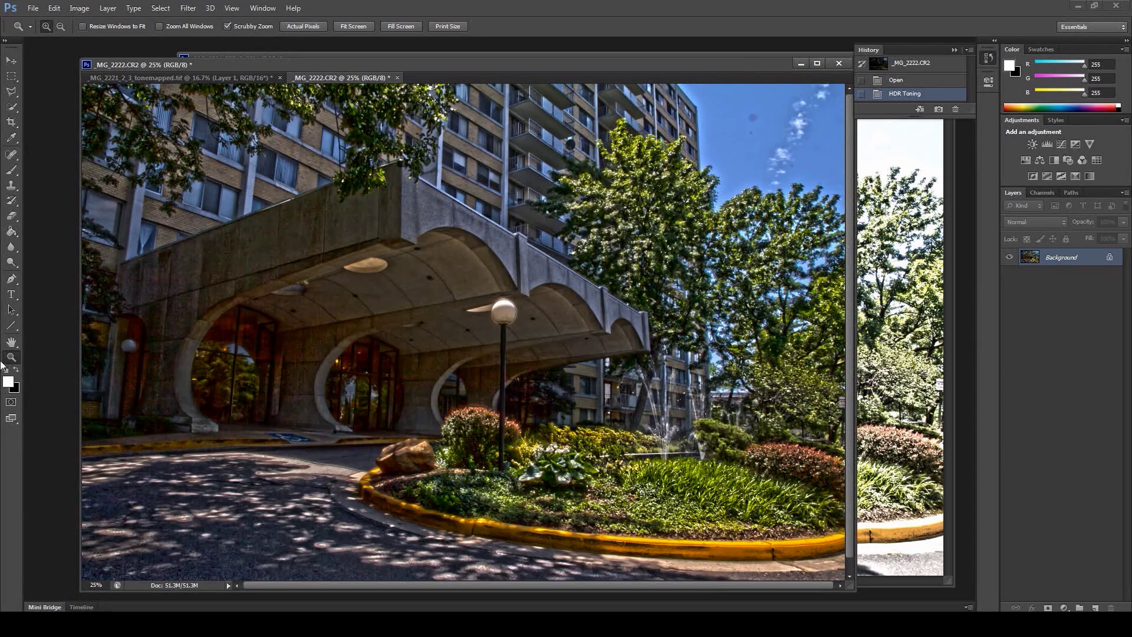
# - Clone clean sky over the large dark spot in _MG_2222.CR2 using the Clone Stamp with a 175 px brush
pyautogui.click(835, 225)
pyautogui.click(796, 206)
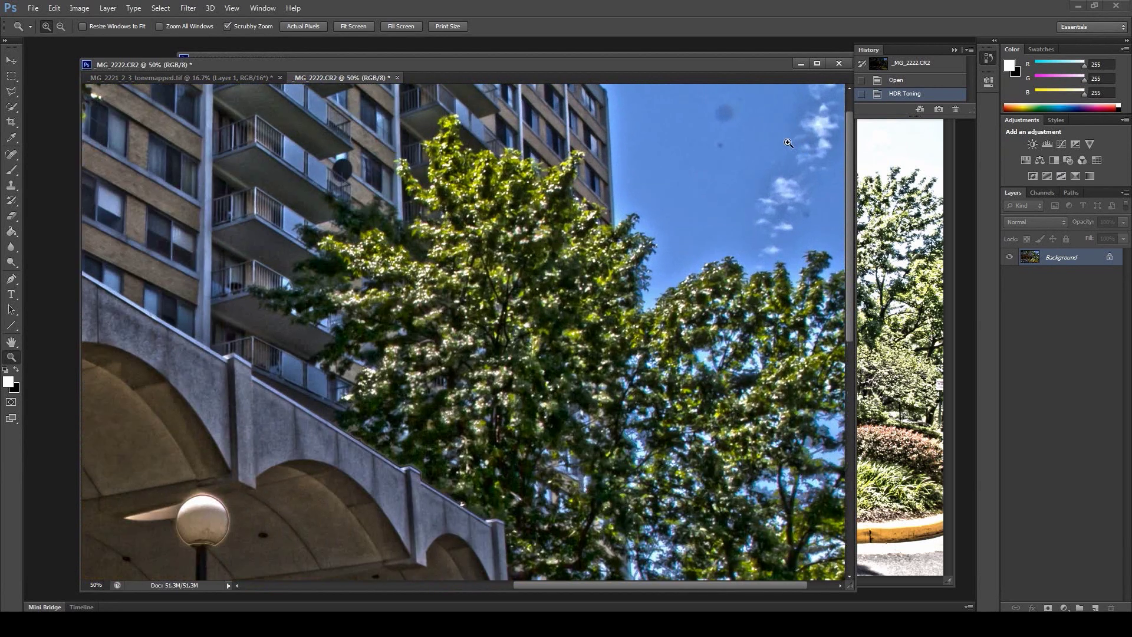
pyautogui.click(754, 185)
pyautogui.moveTo(755, 185); pyautogui.dragTo(644, 251)
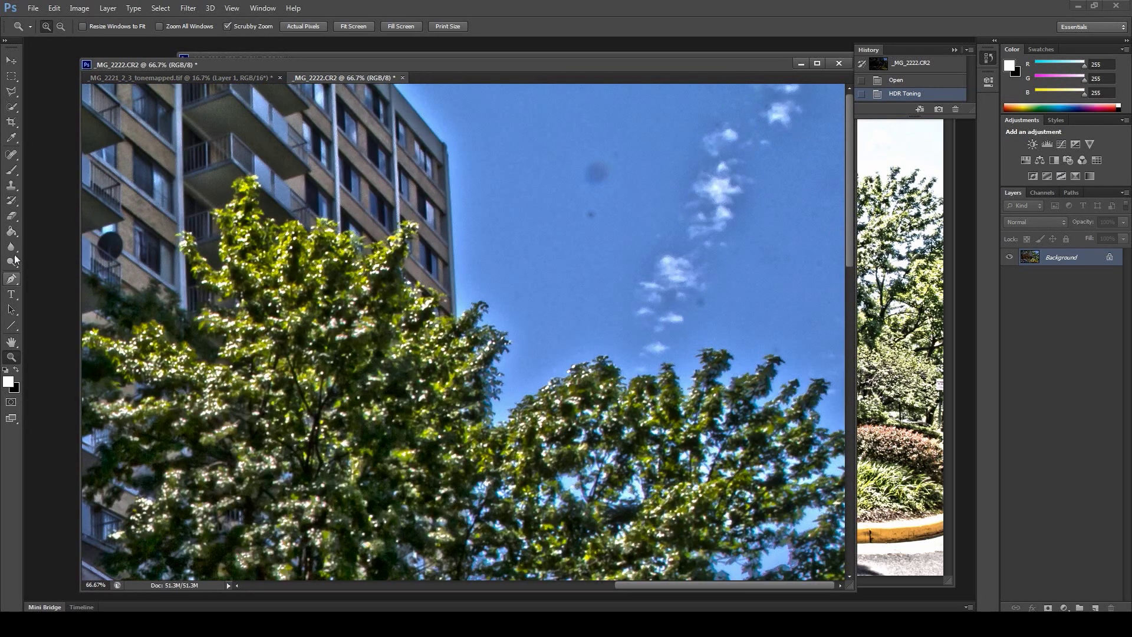
pyautogui.click(12, 186)
pyautogui.click(55, 185)
pyautogui.press('[')
pyautogui.press('[')
pyautogui.press('[')
pyautogui.press('[')
pyautogui.press('[')
pyautogui.press('[')
pyautogui.press('[')
pyautogui.press('[')
pyautogui.press('[')
pyautogui.press('[')
pyautogui.press('[')
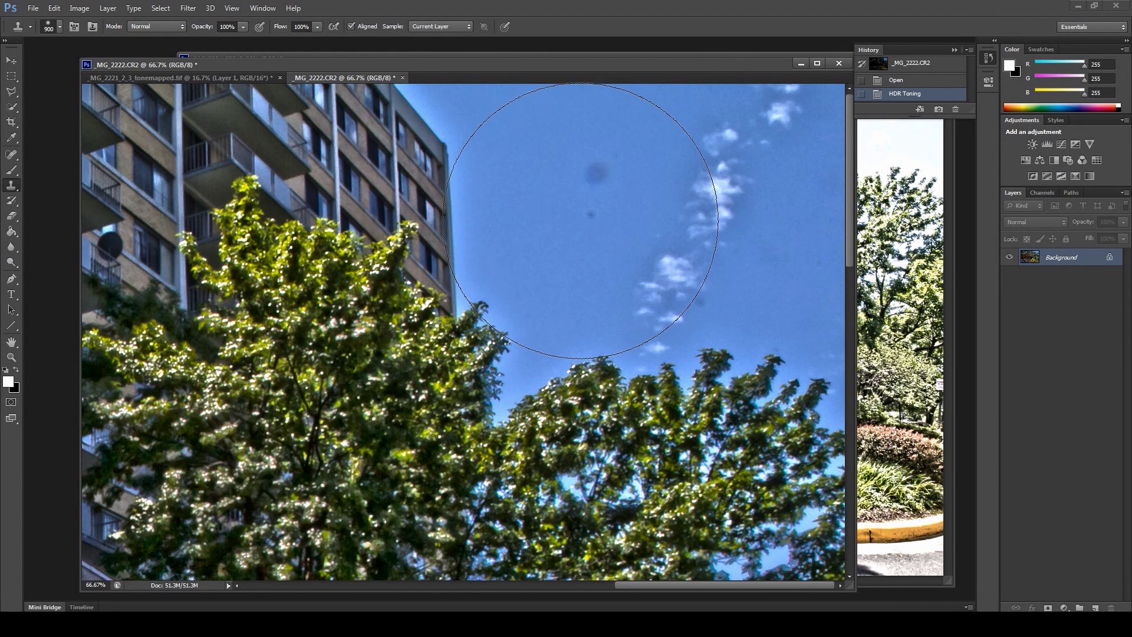
pyautogui.press(']')
pyautogui.press(']')
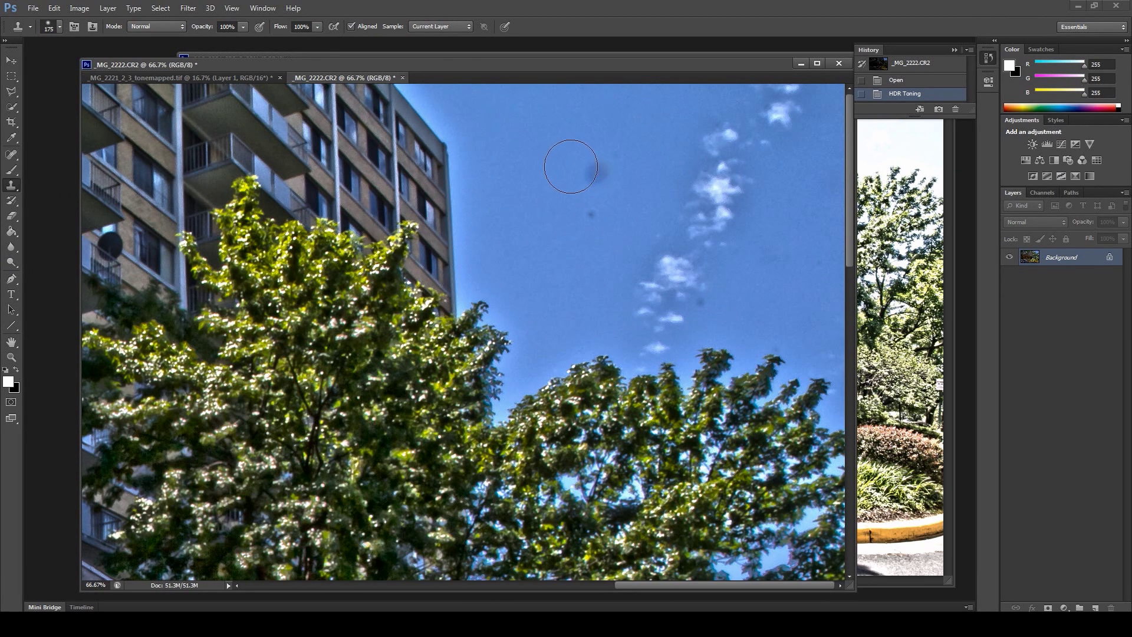
pyautogui.keyDown('alt'); pyautogui.click(595, 116); pyautogui.keyUp('alt')
pyautogui.click(595, 173)
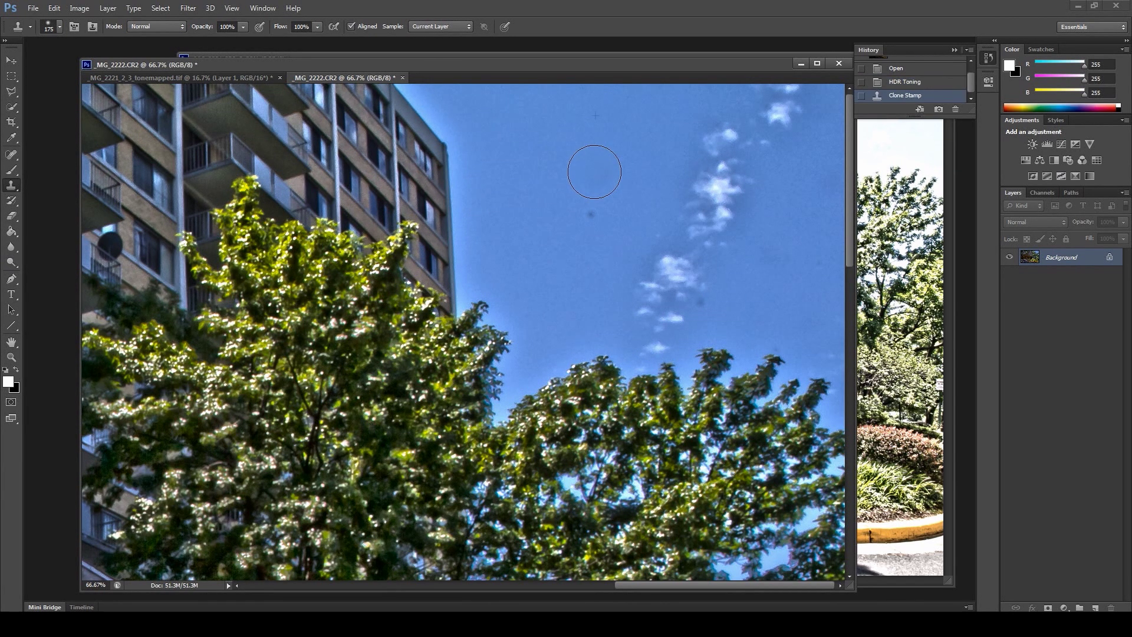
# - Clone out the smaller dark spots in the sky, reducing the brush to 45 px for the one beside the clouds
pyautogui.press('[')
pyautogui.press('[')
pyautogui.press('[')
pyautogui.press('[')
pyautogui.press('[')
pyautogui.press('[')
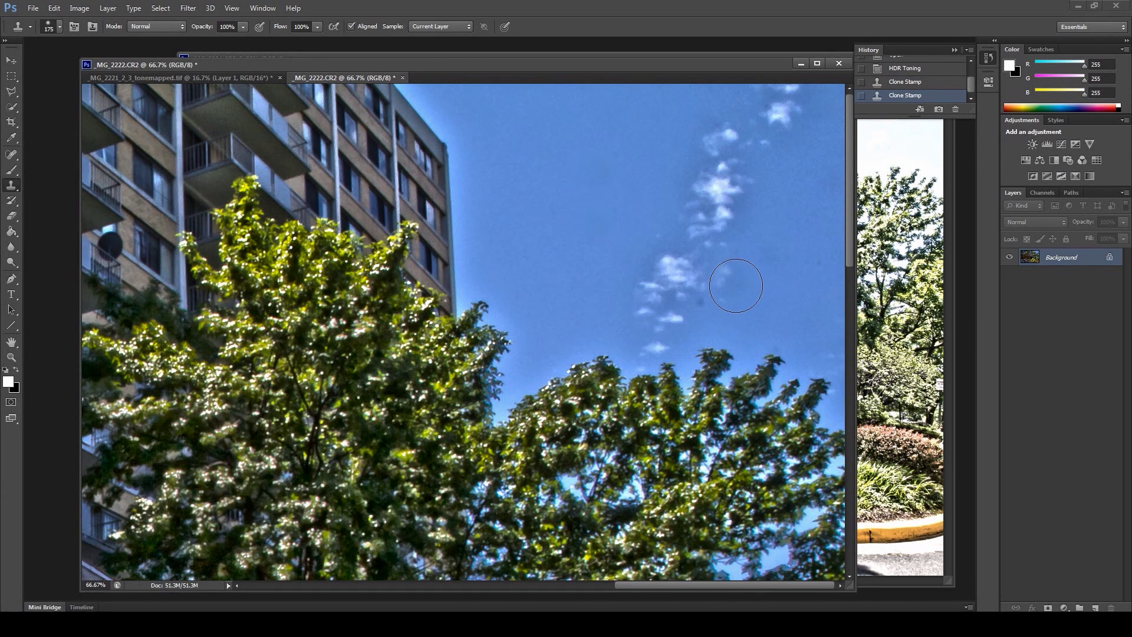
pyautogui.click(702, 303)
pyautogui.press('[')
pyautogui.press('[')
pyautogui.click(700, 304)
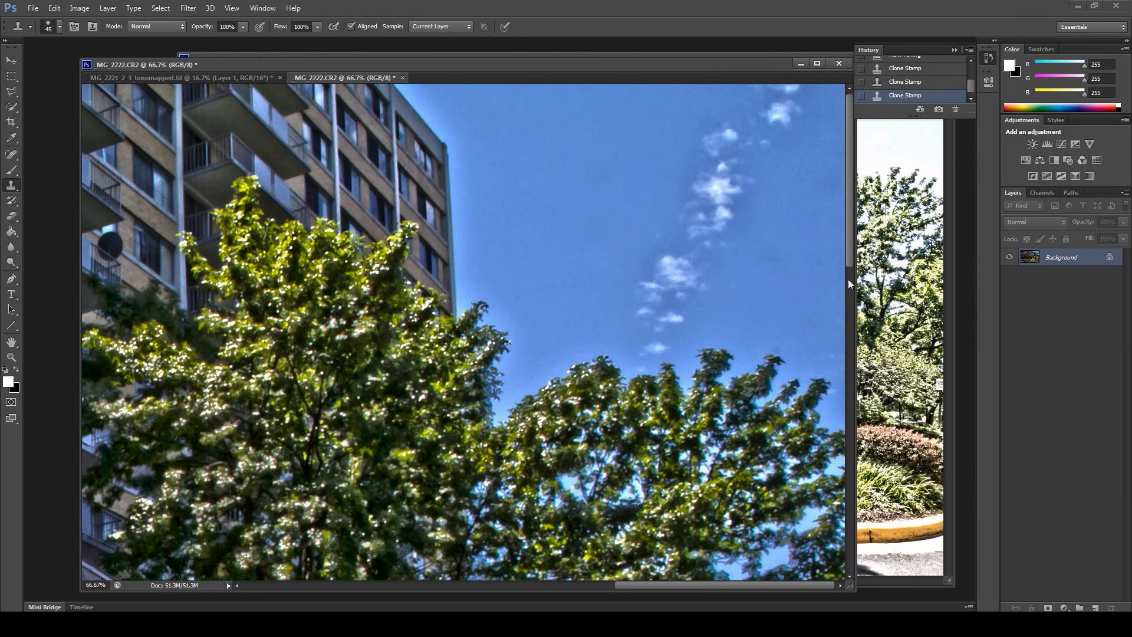
pyautogui.click(819, 260)
pyautogui.press(']')
pyautogui.press(']')
pyautogui.press(']')
pyautogui.press(']')
# - Copy the whole _MG_2222.CR2 image and paste it as a new layer into _MG_2221_2_3_tonemapped.tif, accepting the color profile conversion
pyautogui.hotkey('ctrl', '-')
pyautogui.hotkey('ctrl', '-')
pyautogui.hotkey('ctrl', '-')
pyautogui.hotkey('ctrl', '-')
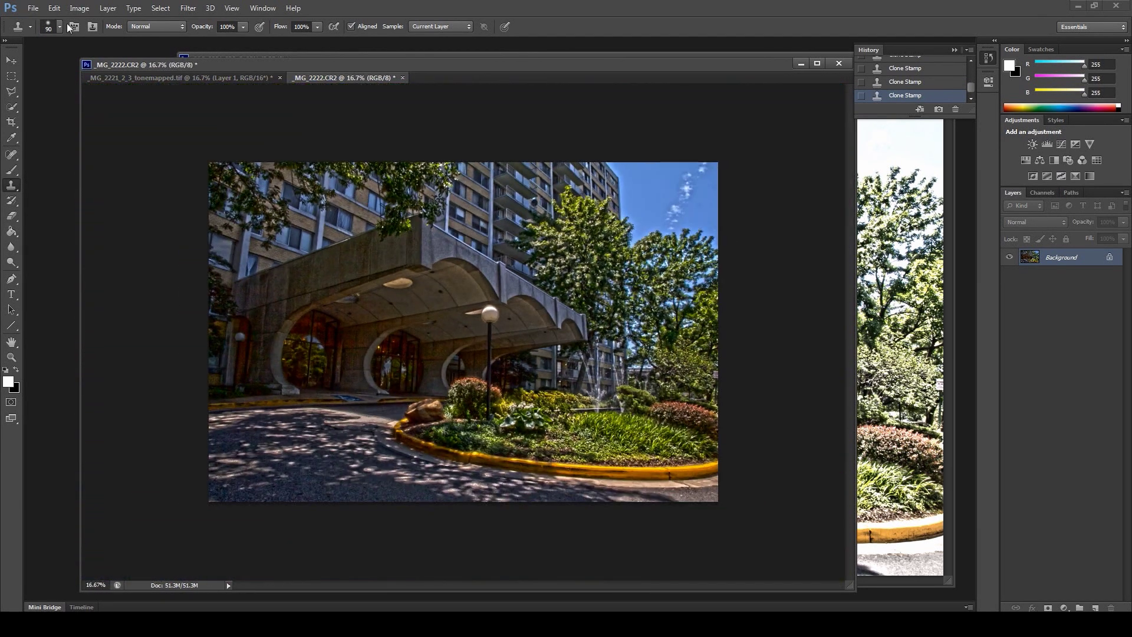
pyautogui.click(160, 8)
pyautogui.click(168, 16)
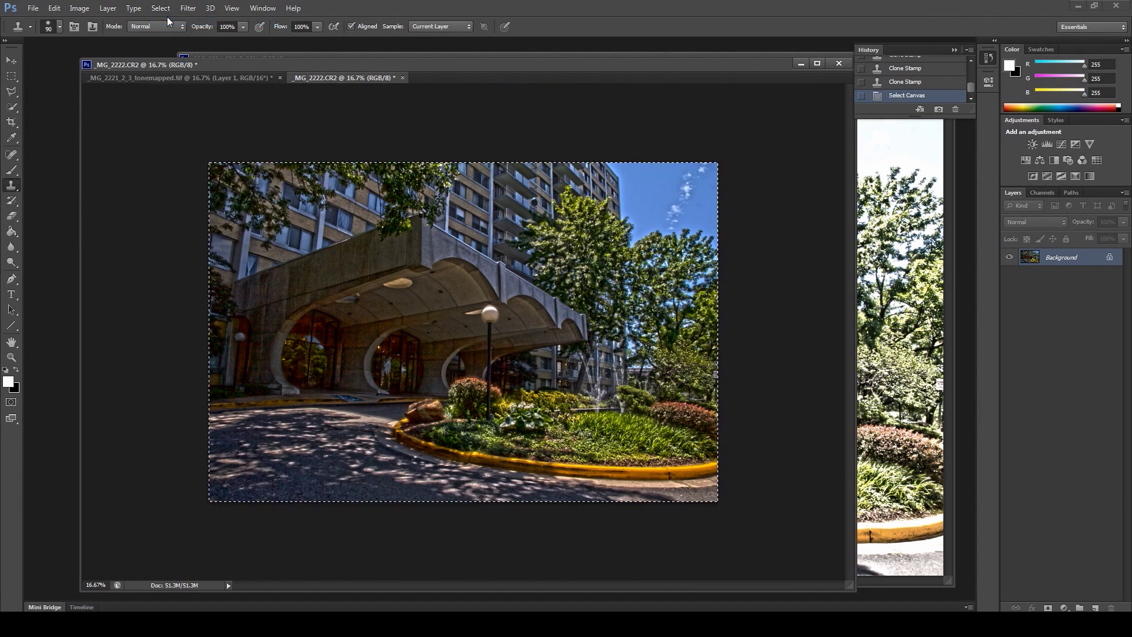
pyautogui.click(201, 75)
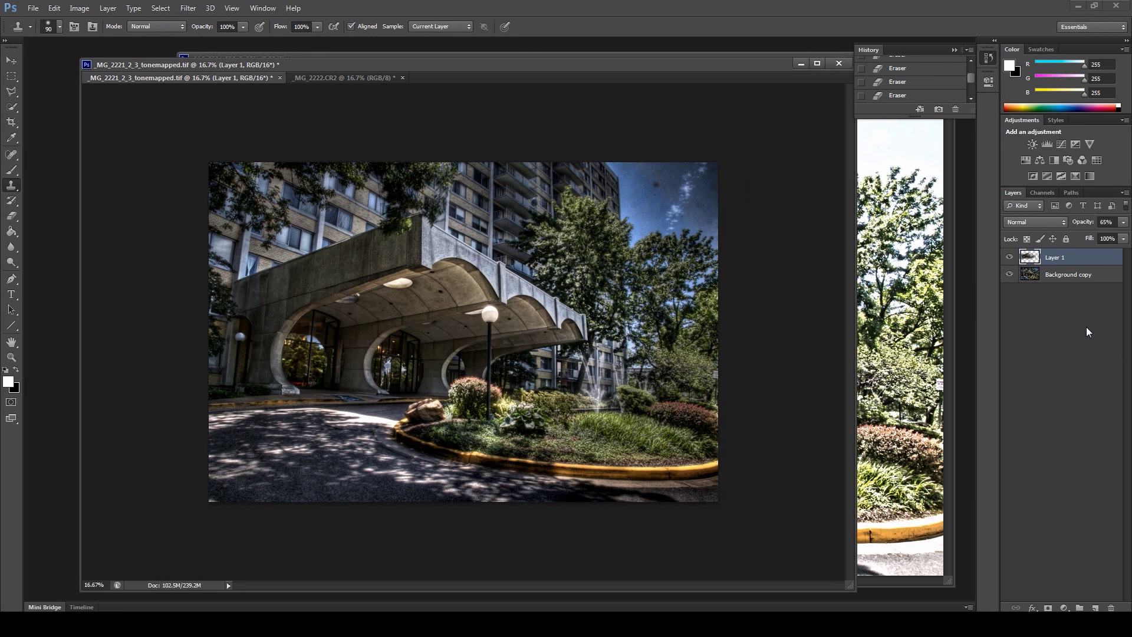
pyautogui.hotkey('ctrl', 'v')
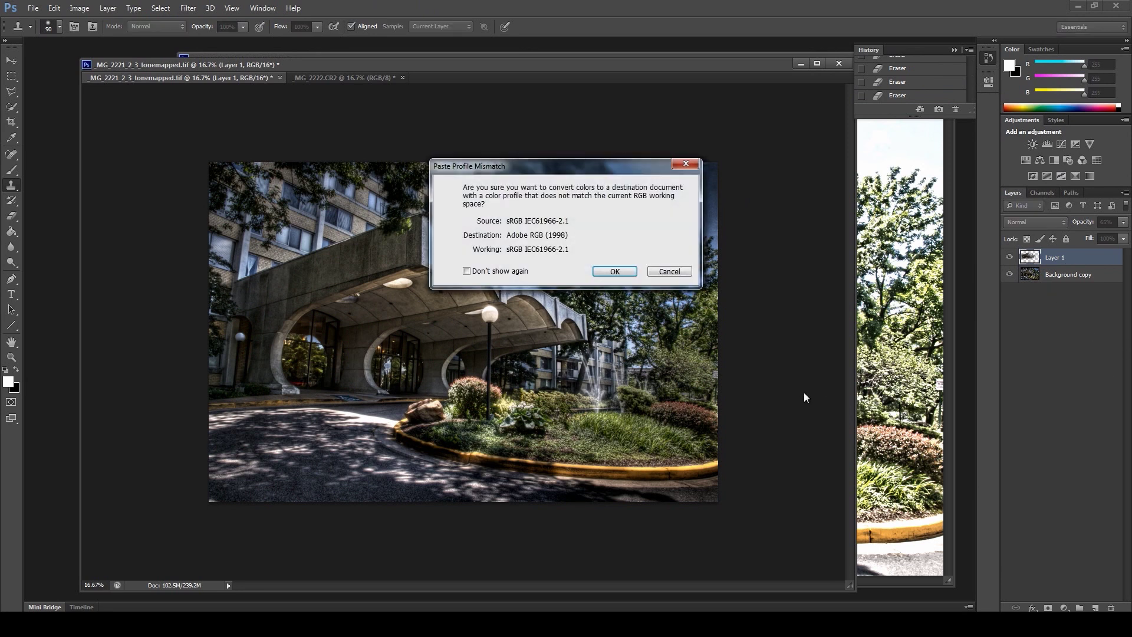
pyautogui.click(614, 272)
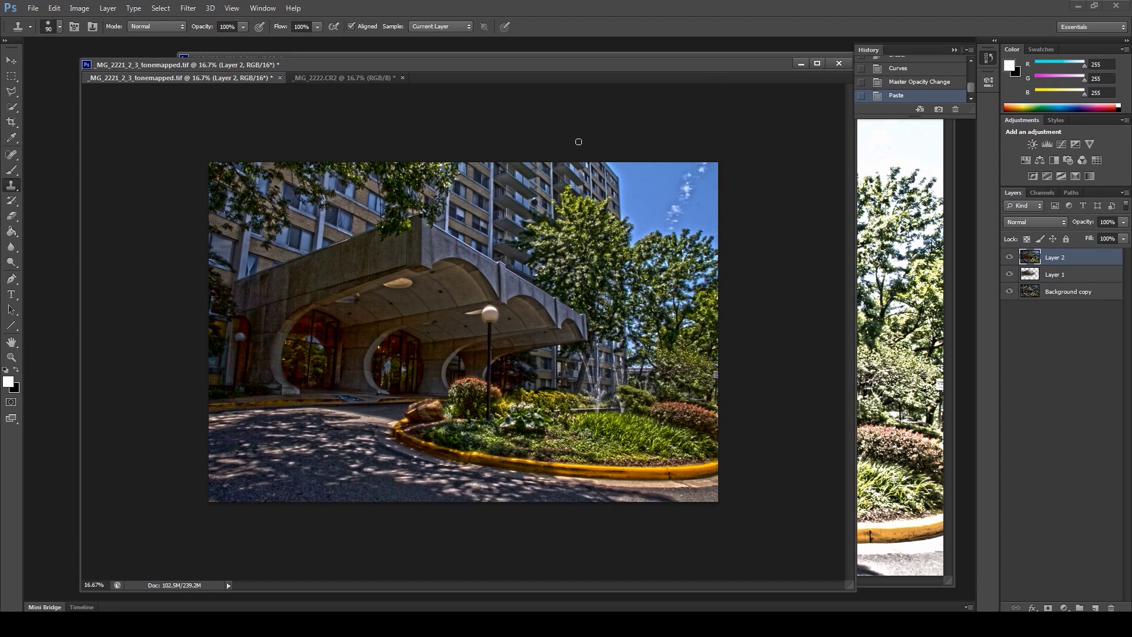
# - Outline the sky and trees at the photo's upper right with the Polygonal Lasso, delete the rest of Layer 2, and deselect
pyautogui.click(11, 92)
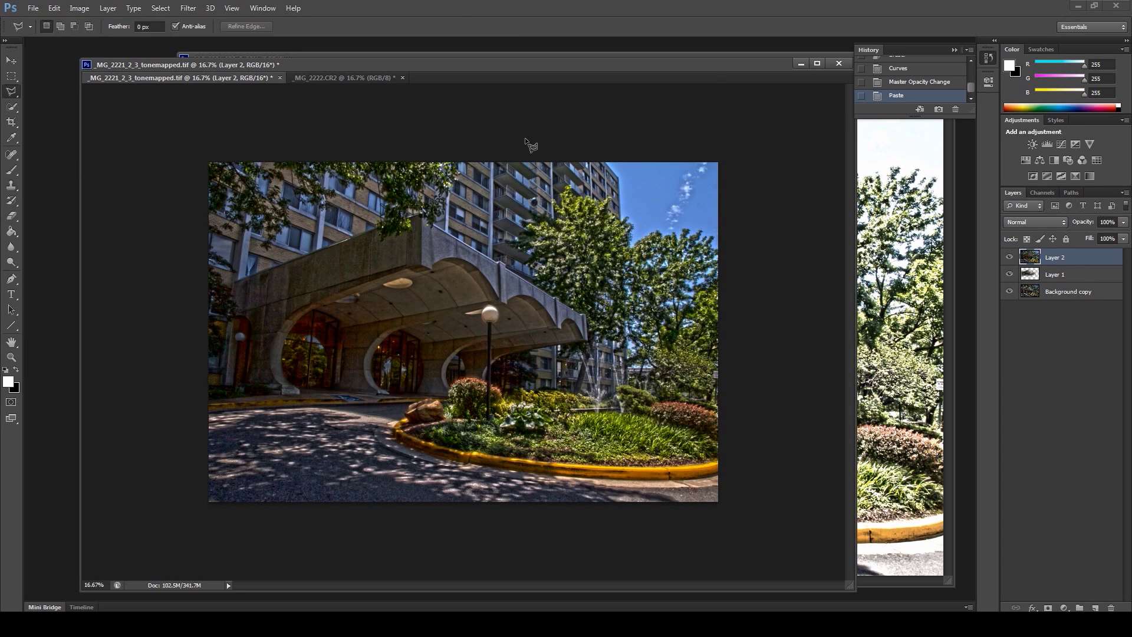
pyautogui.click(571, 143)
pyautogui.click(552, 260)
pyautogui.click(592, 308)
pyautogui.click(620, 390)
pyautogui.click(734, 411)
pyautogui.click(746, 404)
pyautogui.click(799, 131)
pyautogui.click(761, 102)
pyautogui.doubleClick(640, 118)
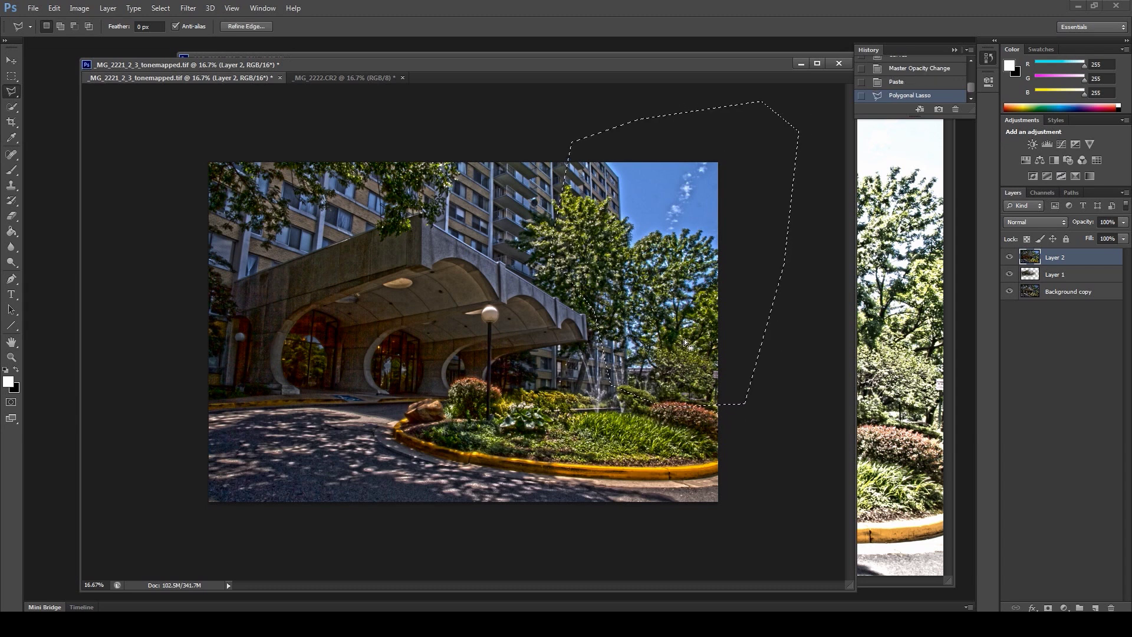
pyautogui.hotkey('ctrl', 'shift', 'i')
pyautogui.press('Delete')
pyautogui.click(160, 8)
pyautogui.click(167, 33)
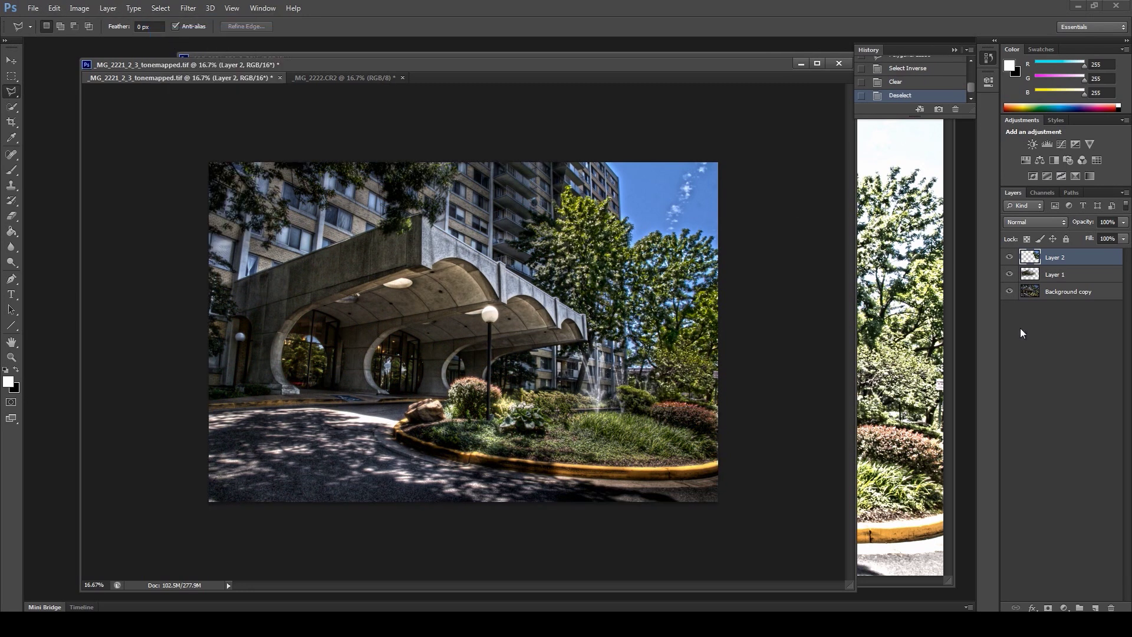
# - Hide Layer 1 and Background copy, and soften Layer 2's building and tree edges with a 900 px Eraser at 24% flow
pyautogui.click(1010, 291)
pyautogui.click(1009, 274)
pyautogui.click(11, 218)
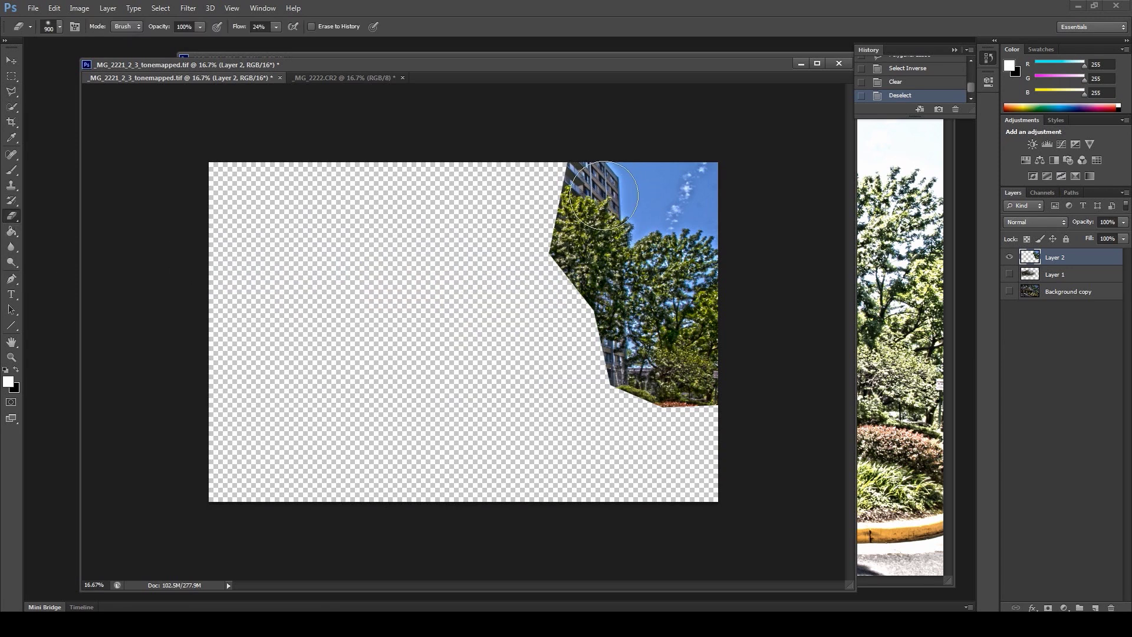
pyautogui.click(1010, 257)
pyautogui.click(1009, 258)
pyautogui.moveTo(566, 177)
pyautogui.mouseDown()
pyautogui.moveTo(524, 317)
pyautogui.moveTo(586, 374)
pyautogui.moveTo(544, 268)
pyautogui.moveTo(579, 369)
pyautogui.moveTo(657, 445)
pyautogui.moveTo(727, 413)
pyautogui.moveTo(670, 359)
pyautogui.moveTo(675, 365)
pyautogui.moveTo(652, 360)
pyautogui.moveTo(660, 283)
pyautogui.moveTo(568, 242)
pyautogui.mouseUp()
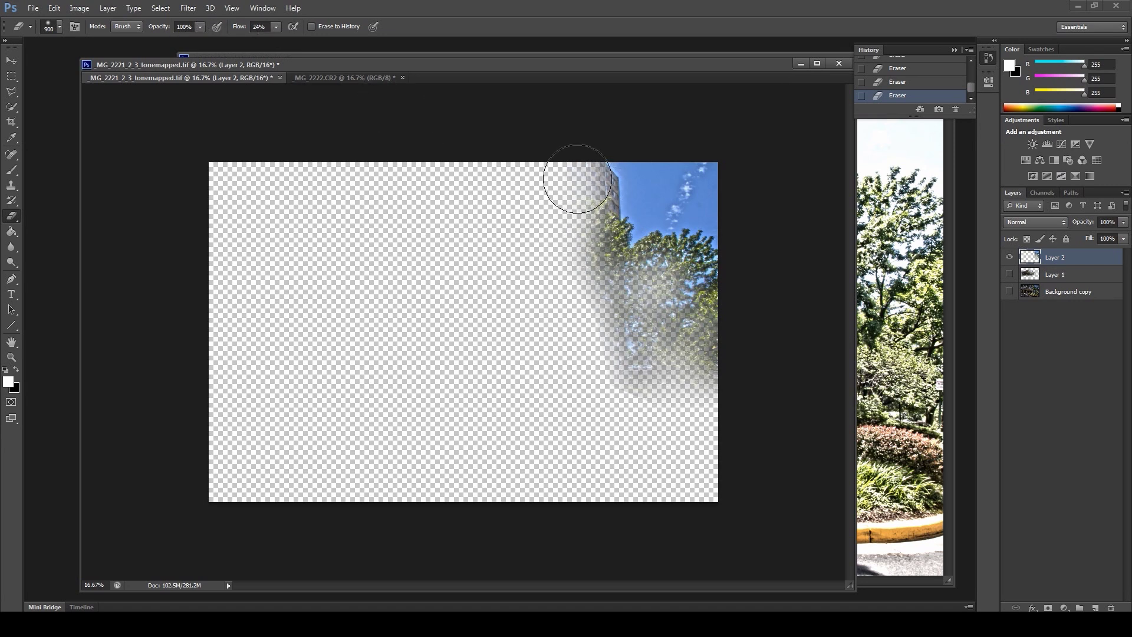
pyautogui.moveTo(705, 382)
pyautogui.mouseDown()
pyautogui.moveTo(664, 358)
pyautogui.moveTo(631, 370)
pyautogui.moveTo(637, 318)
pyautogui.moveTo(601, 269)
pyautogui.moveTo(586, 193)
pyautogui.moveTo(660, 326)
pyautogui.moveTo(699, 306)
pyautogui.moveTo(686, 274)
pyautogui.moveTo(639, 274)
pyautogui.moveTo(618, 256)
pyautogui.moveTo(694, 281)
pyautogui.moveTo(708, 390)
pyautogui.mouseUp()
# - Show Layer 1 and Background copy again, and toggle Layer 2's visibility to compare the sky with and without it
pyautogui.click(1010, 275)
pyautogui.click(1004, 354)
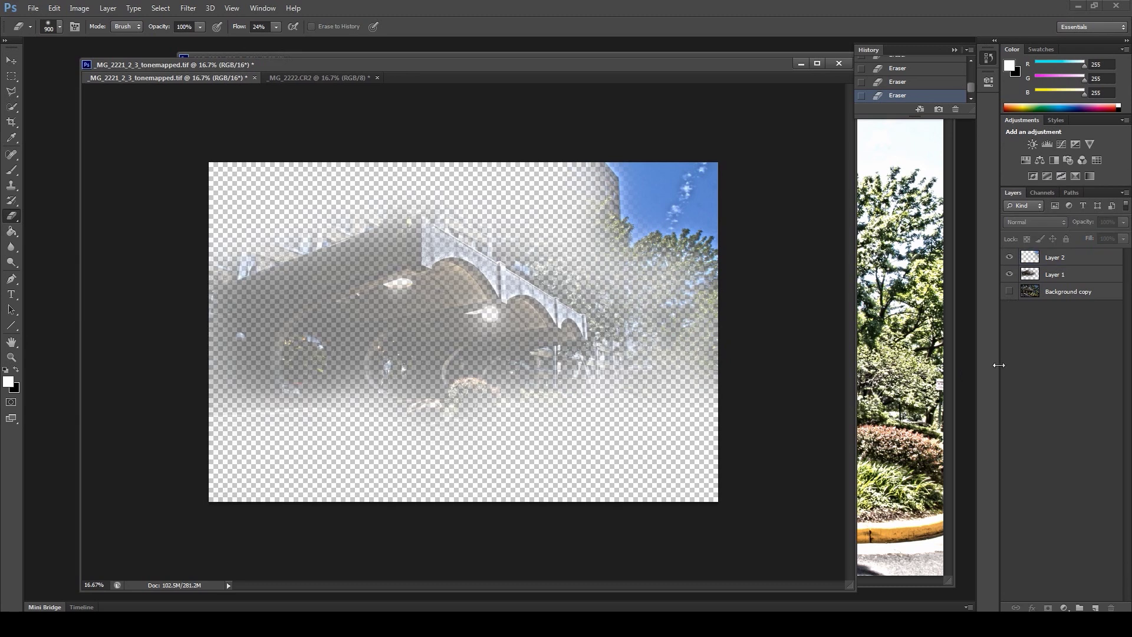
pyautogui.click(1010, 291)
pyautogui.click(1009, 258)
pyautogui.click(1009, 258)
pyautogui.click(1008, 258)
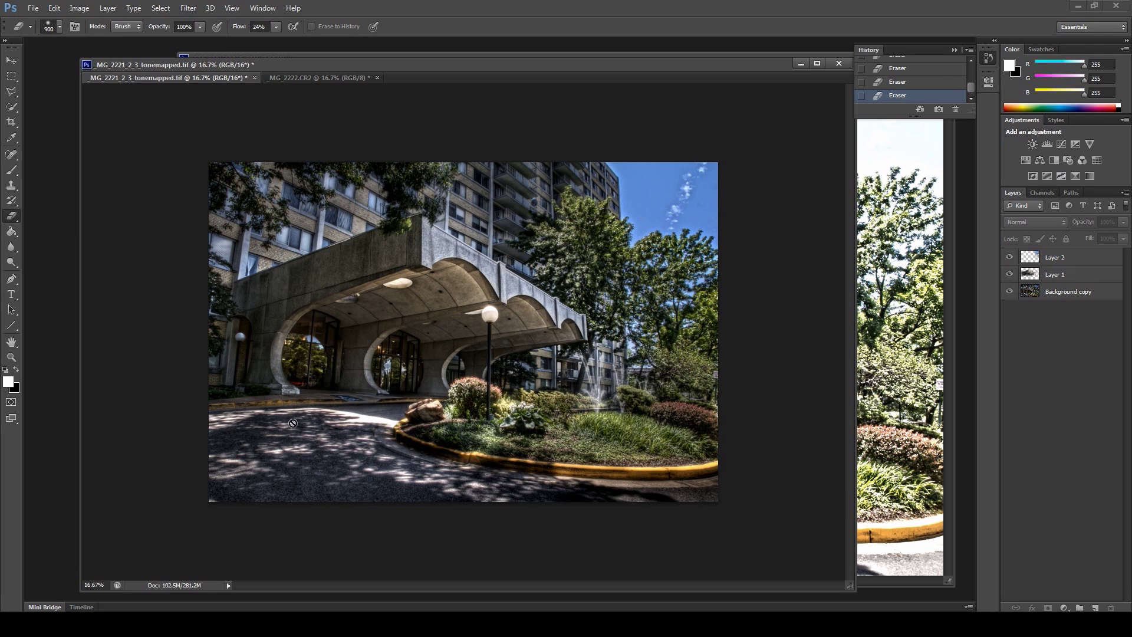
# - Inspect the blended entrance area up close and compare it with the original _MG_2221.CR2 in FastStone Image Viewer
pyautogui.click(12, 356)
pyautogui.moveTo(389, 395); pyautogui.dragTo(466, 394)
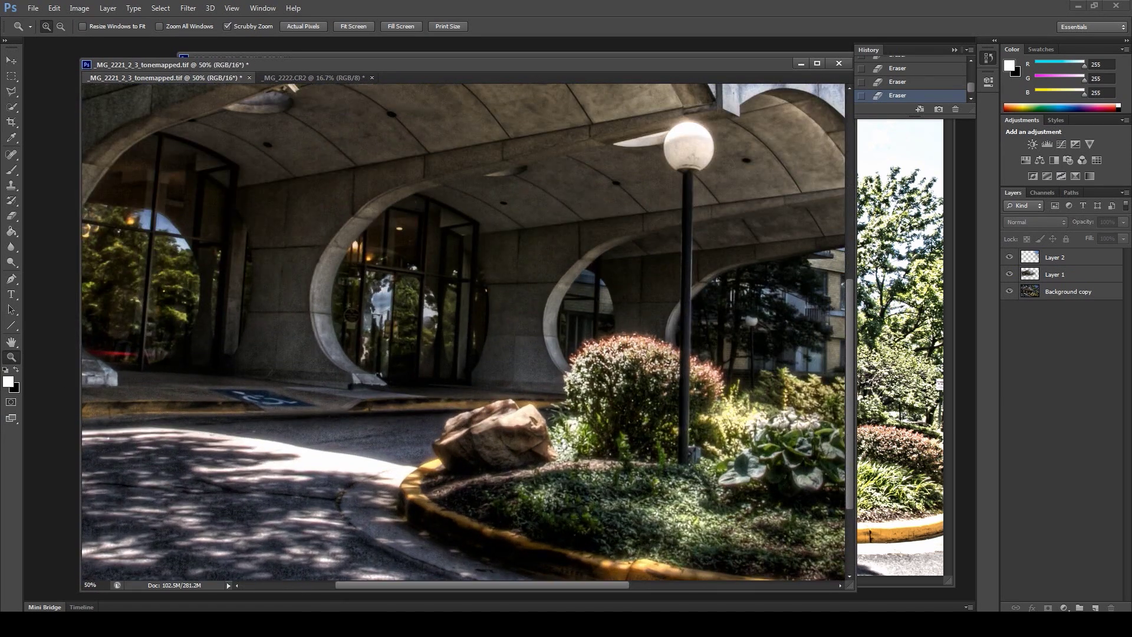
pyautogui.hotkey('alt', 'Tab')
pyautogui.click(709, 398)
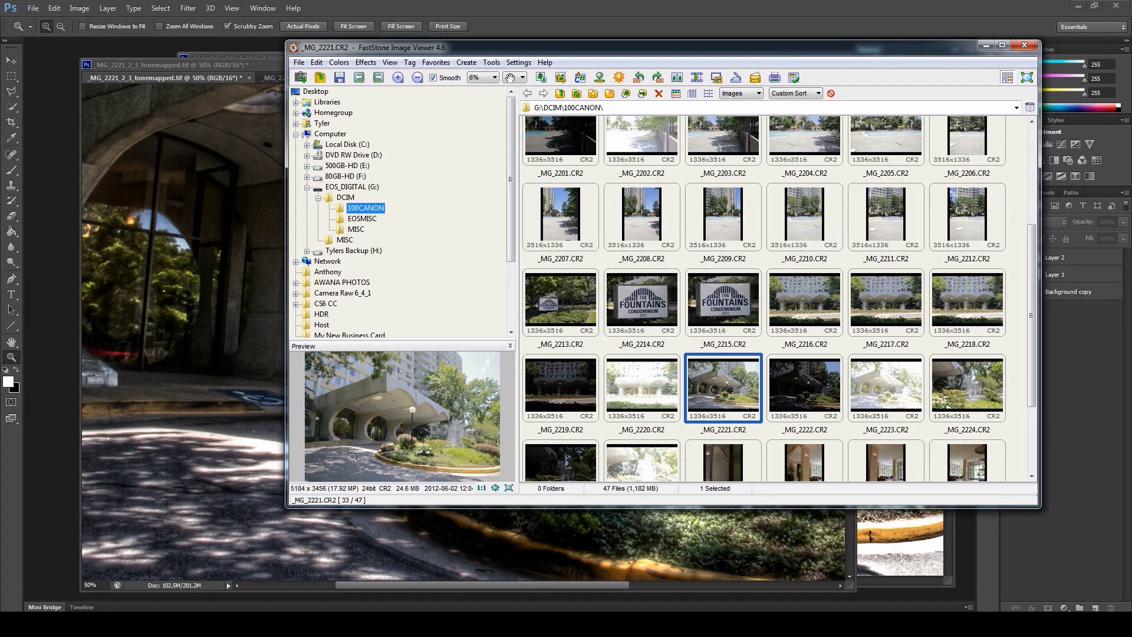
pyautogui.click(986, 45)
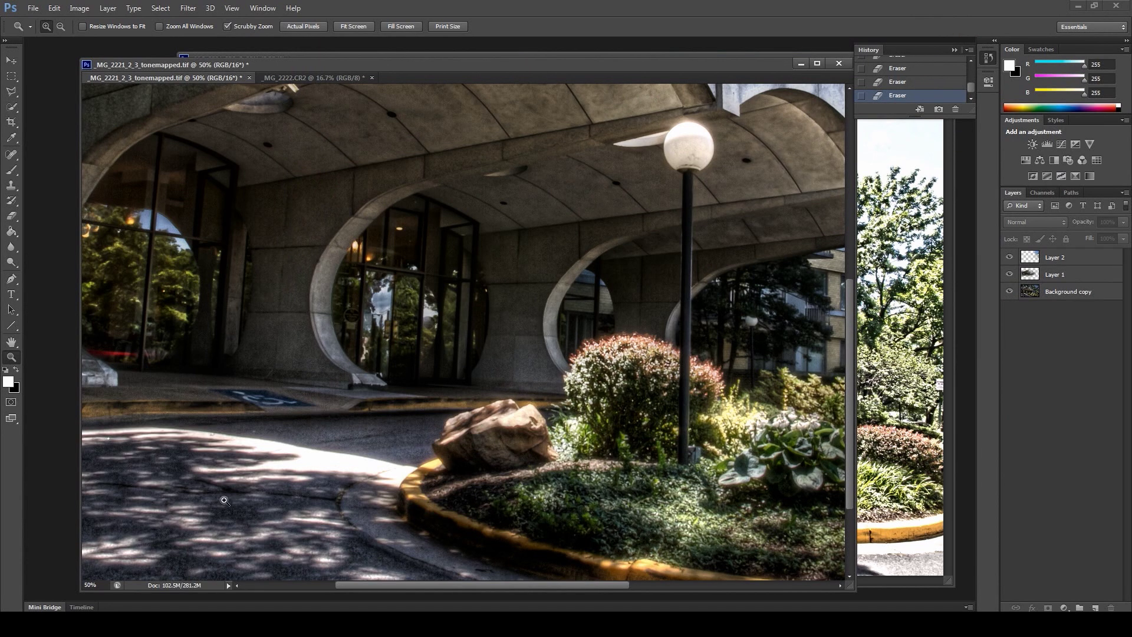
# - Examine the fountain, garden, trees and sky of the blended image up close, and review the whole picture at 25%
pyautogui.moveTo(462, 586); pyautogui.dragTo(669, 585)
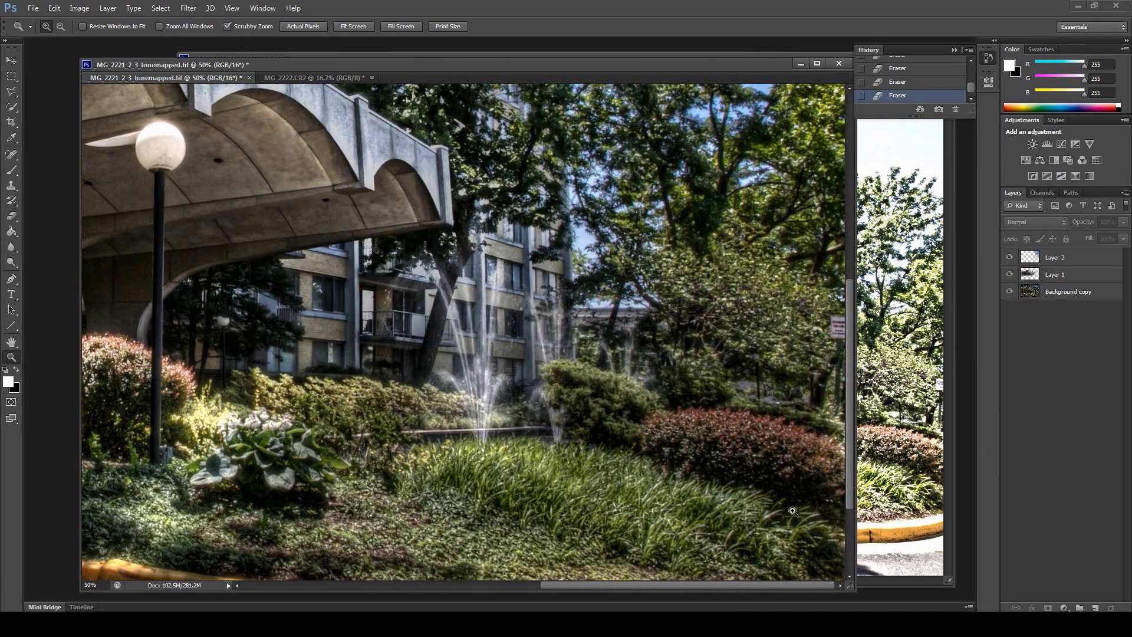
pyautogui.moveTo(852, 490); pyautogui.dragTo(853, 381)
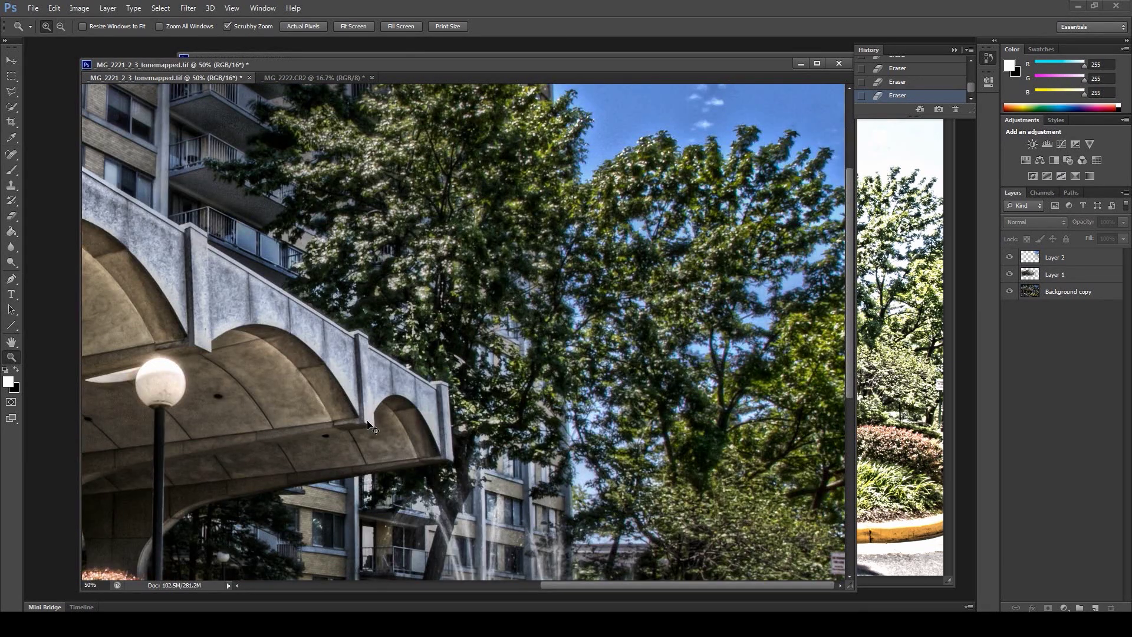
pyautogui.hotkey('ctrl', '-')
pyautogui.hotkey('ctrl', '-')
pyautogui.hotkey('ctrl', '-')
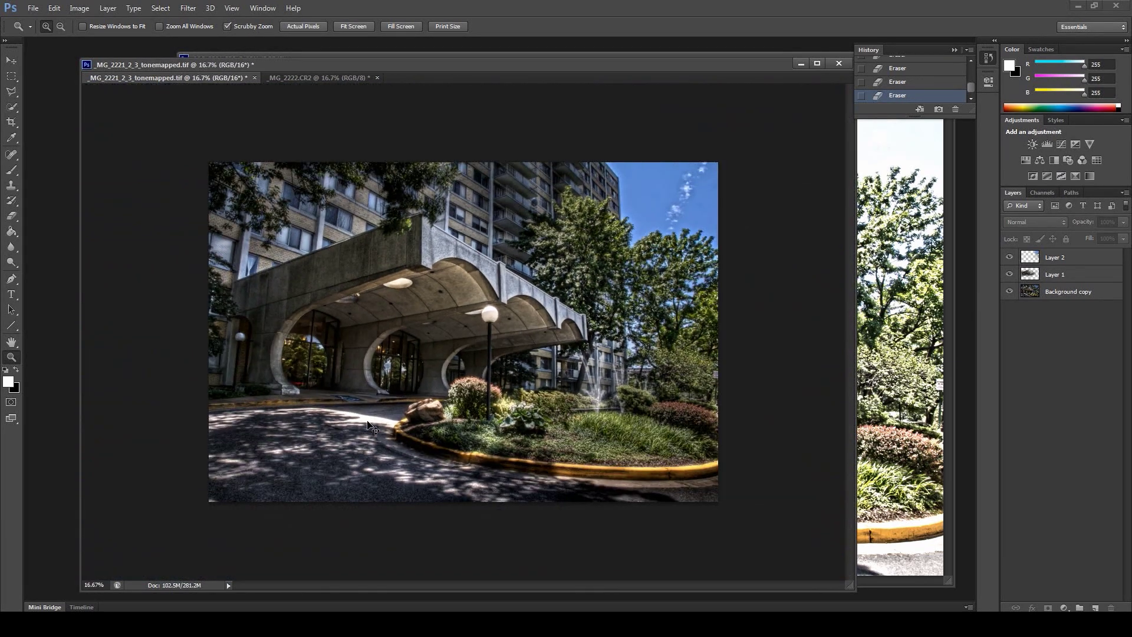
pyautogui.hotkey('ctrl', '+')
pyautogui.hotkey('ctrl', '-')
pyautogui.click(451, 349)
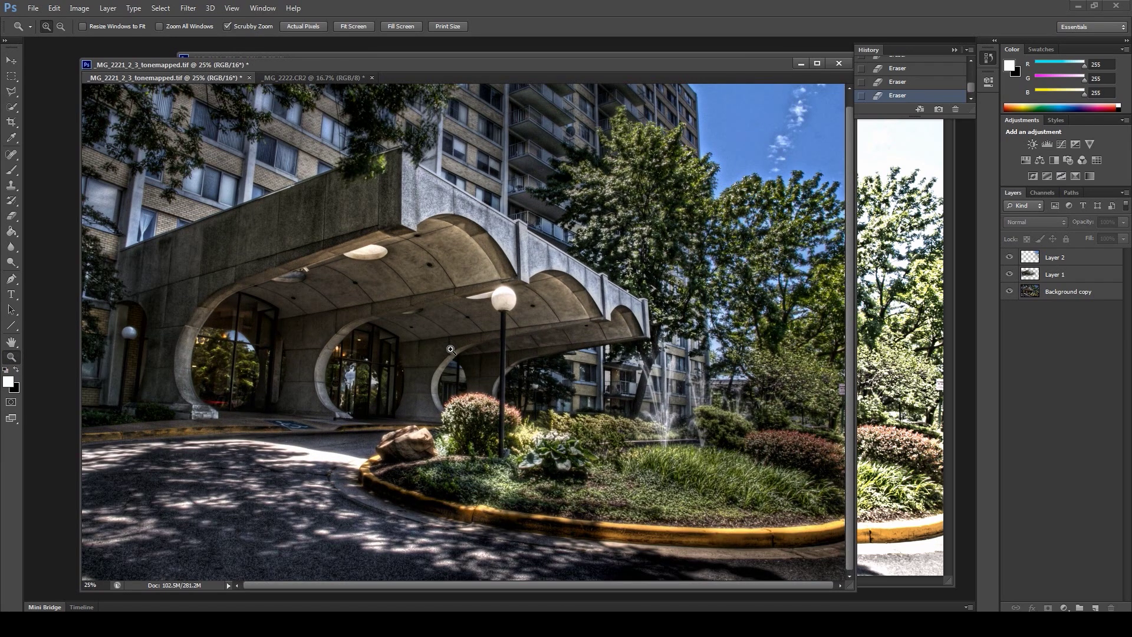